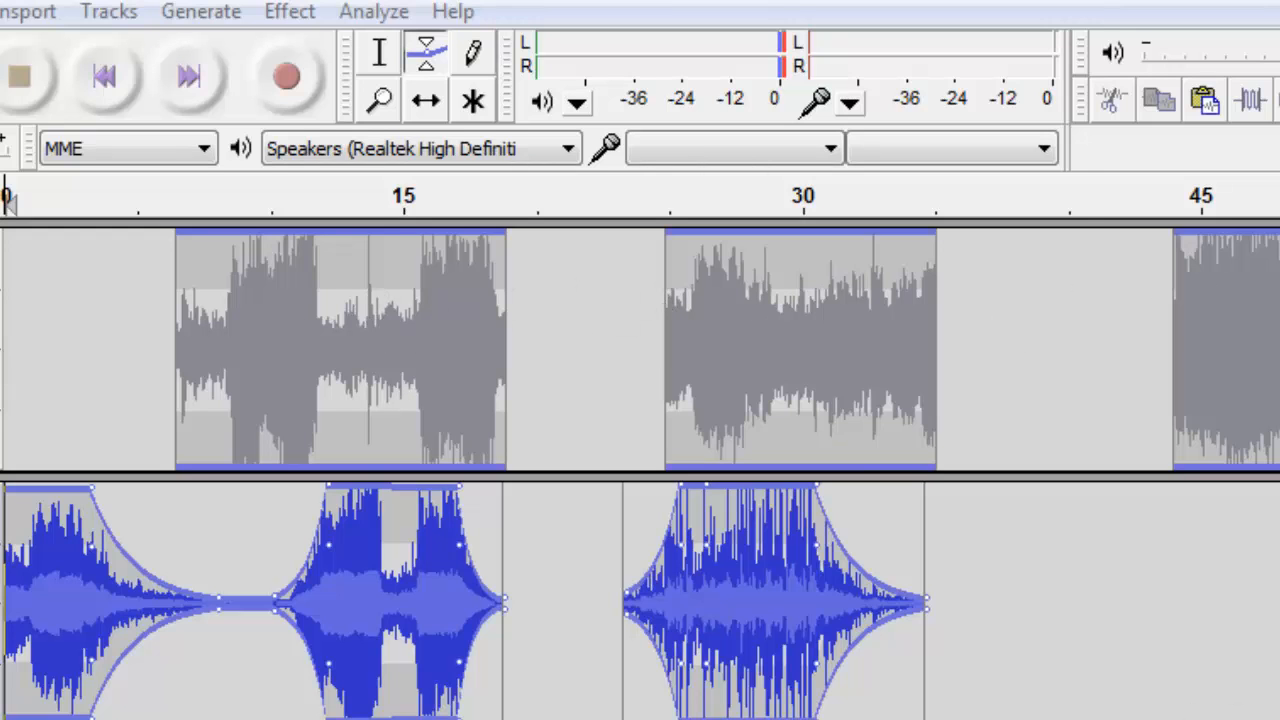
Play back the project to listen to the existing faded snippet tracks.
scroll(640, 474, "right", 10)
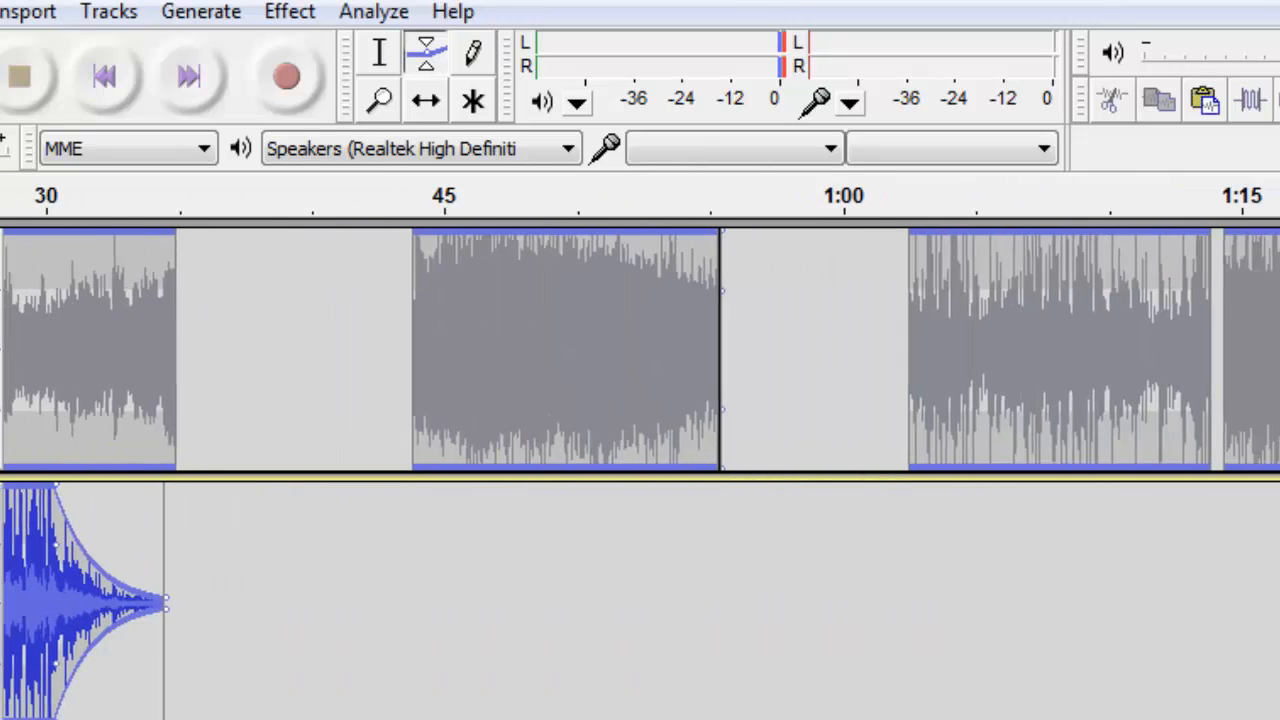
scroll(640, 474, "left", 10)
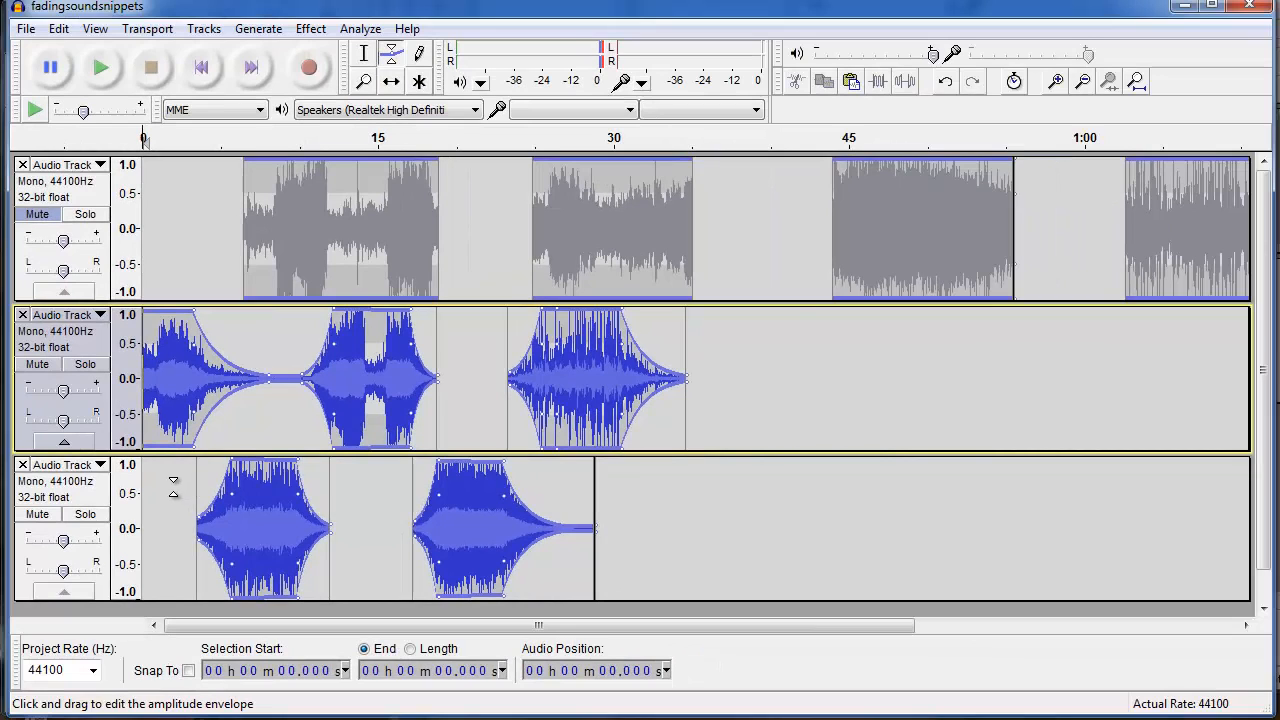
key("space")
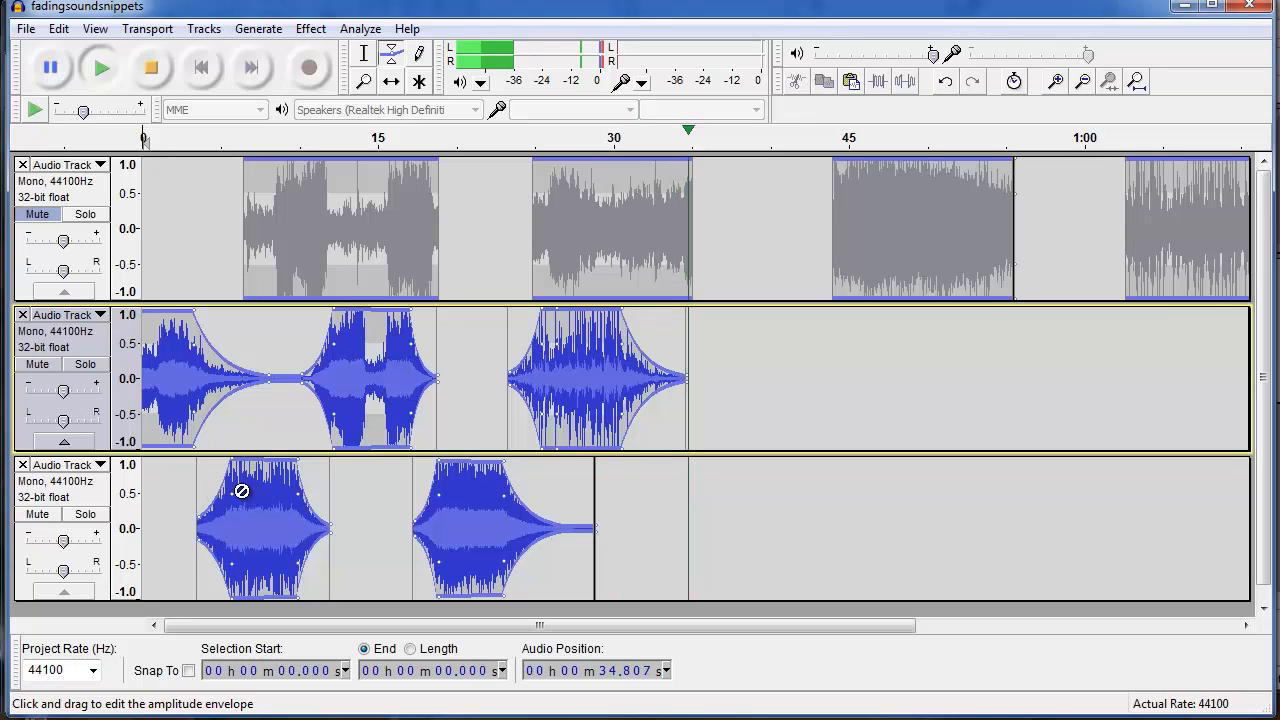
key("space")
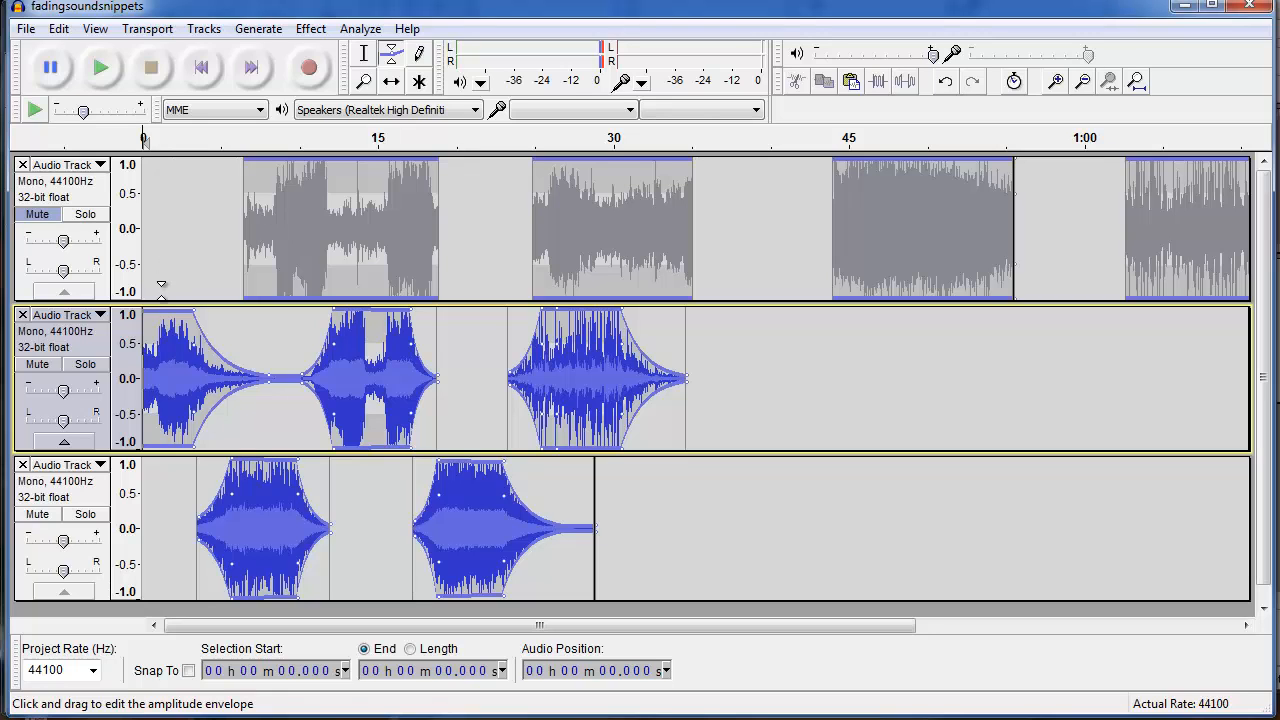
Delete the two envelope-edited tracks, keeping only the original audio track.
left_click(22, 315)
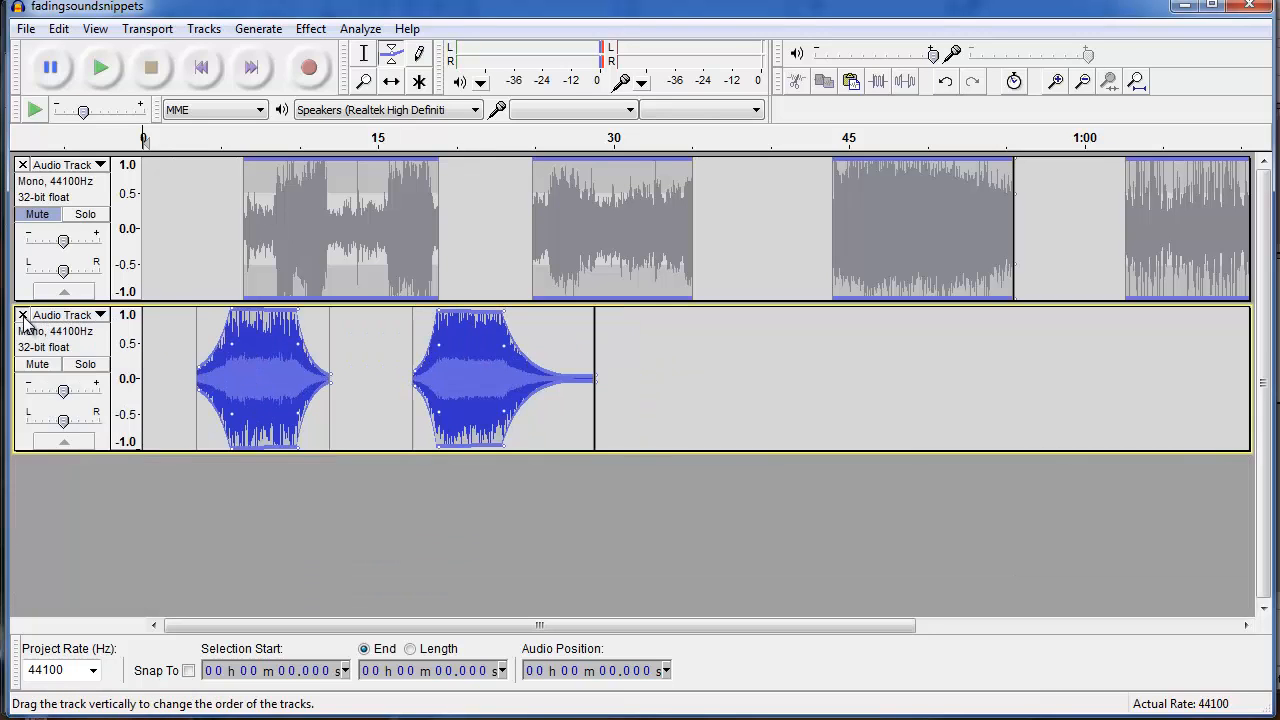
left_click(22, 315)
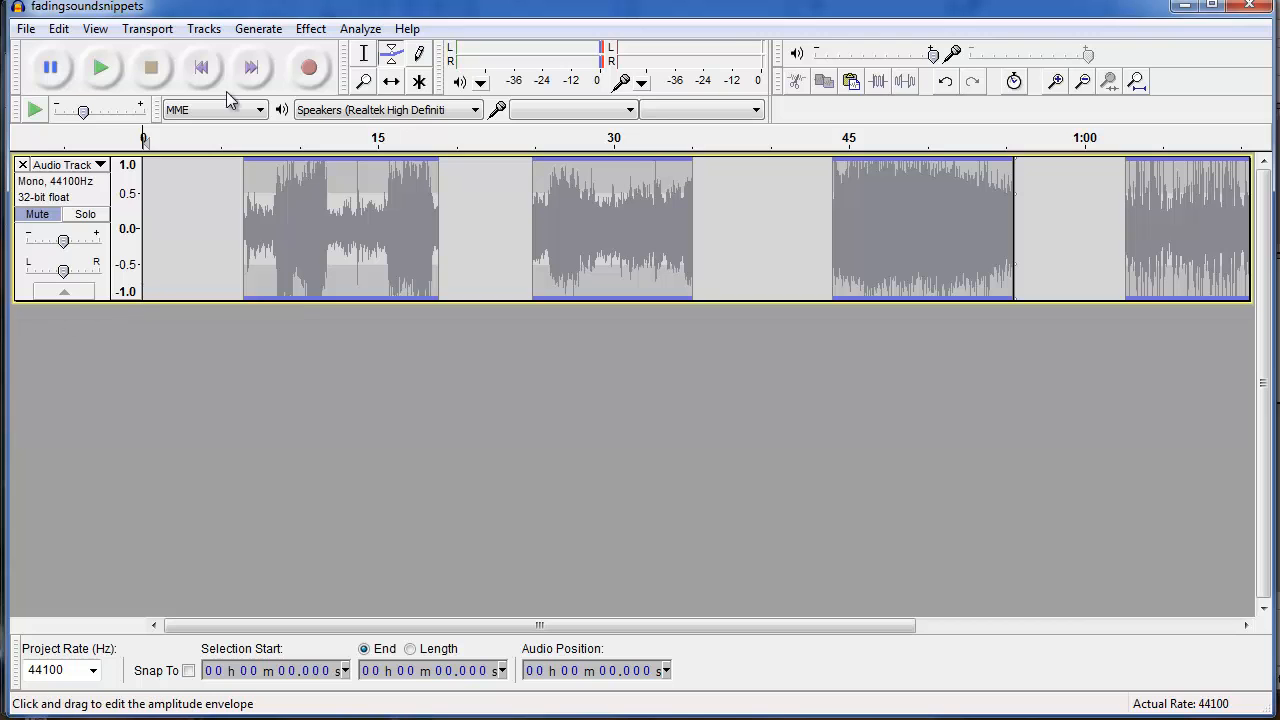
Add two new empty mono audio tracks below the original track.
left_click(221, 30)
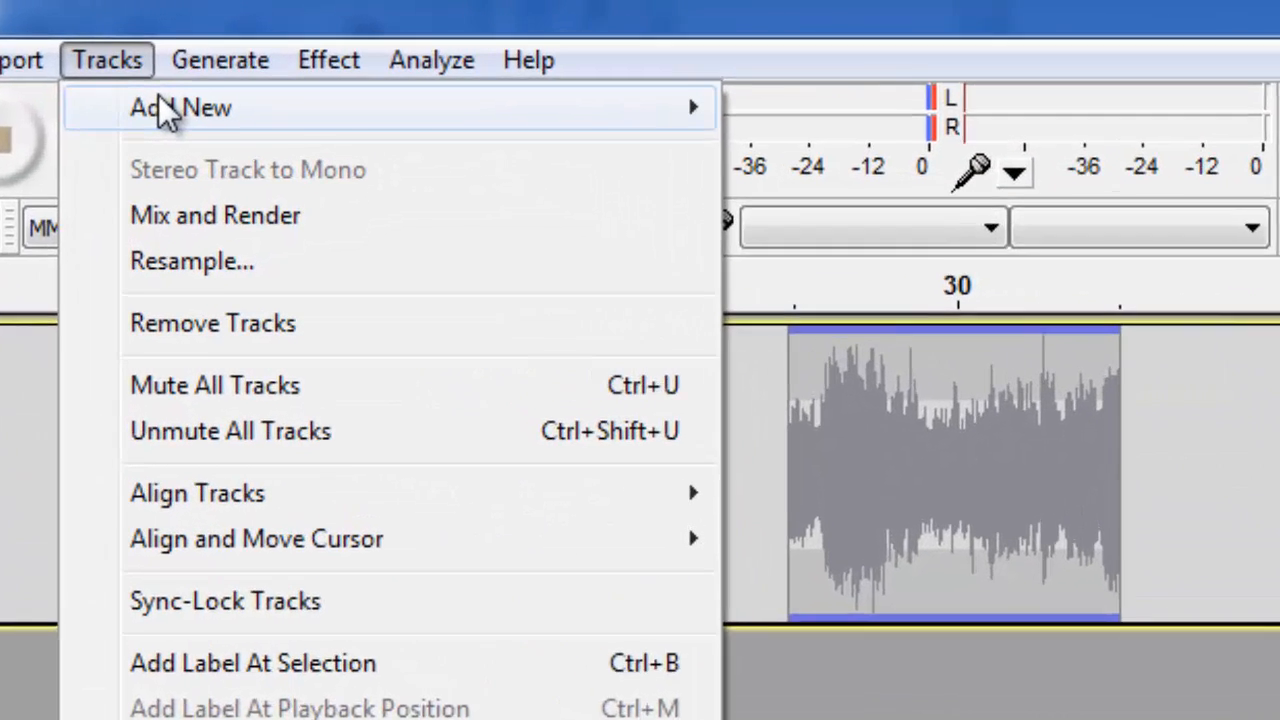
mouse_move(310, 53)
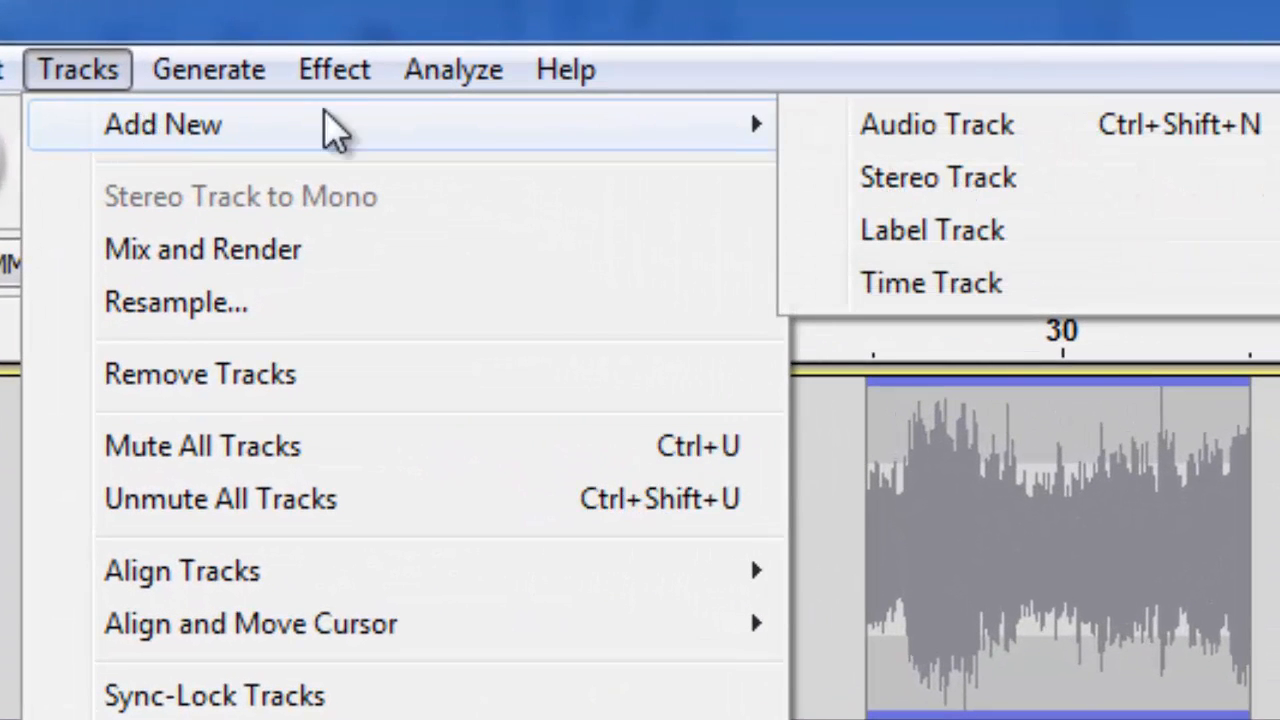
left_click(932, 128)
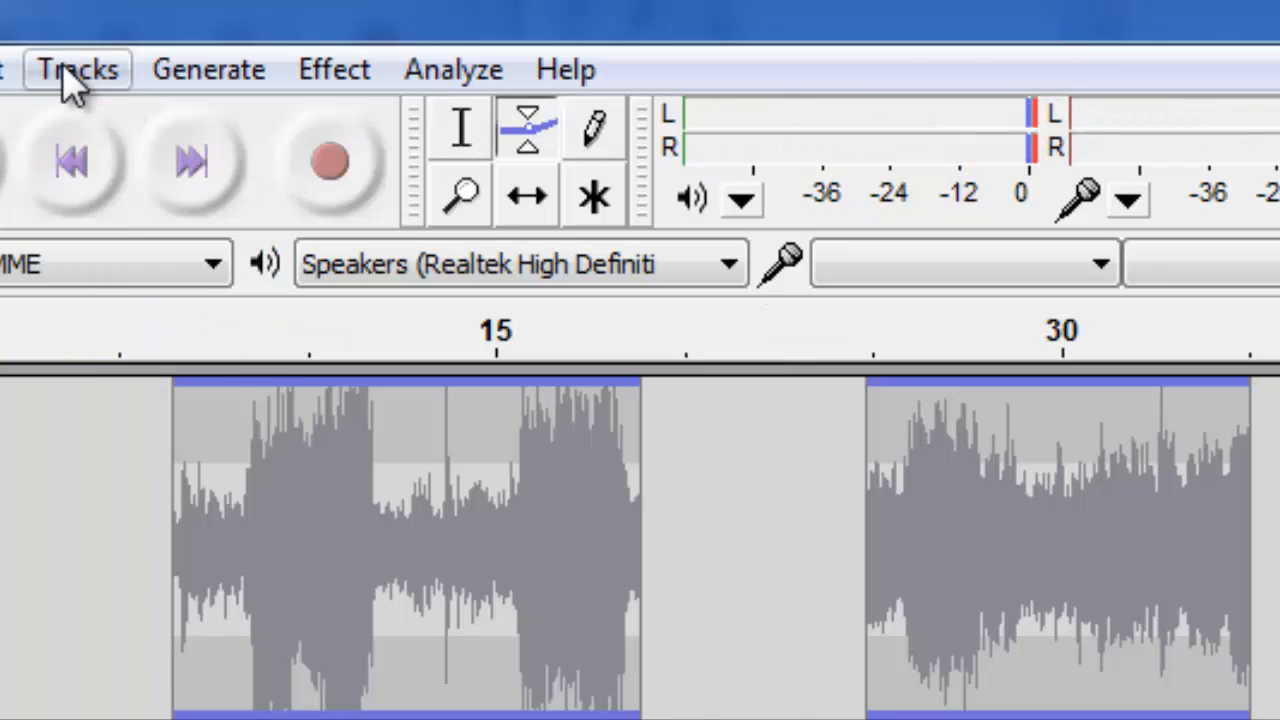
left_click(70, 76)
mouse_move(551, 143)
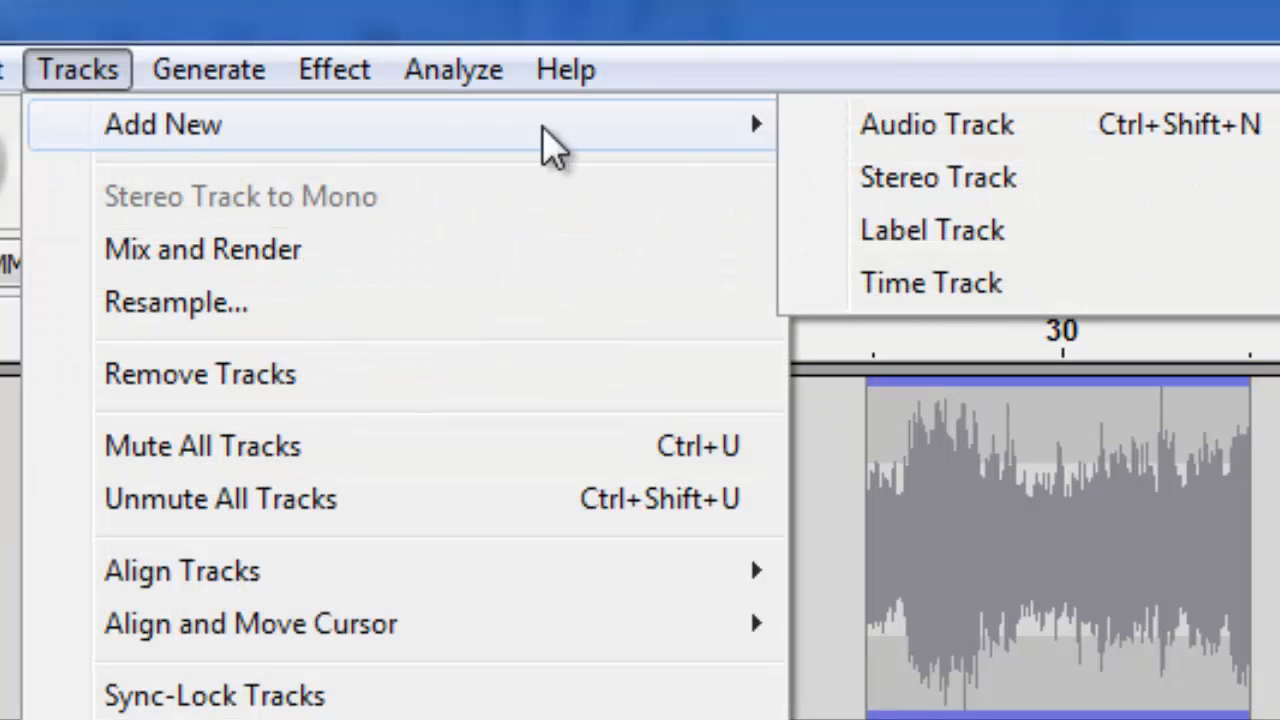
left_click(863, 157)
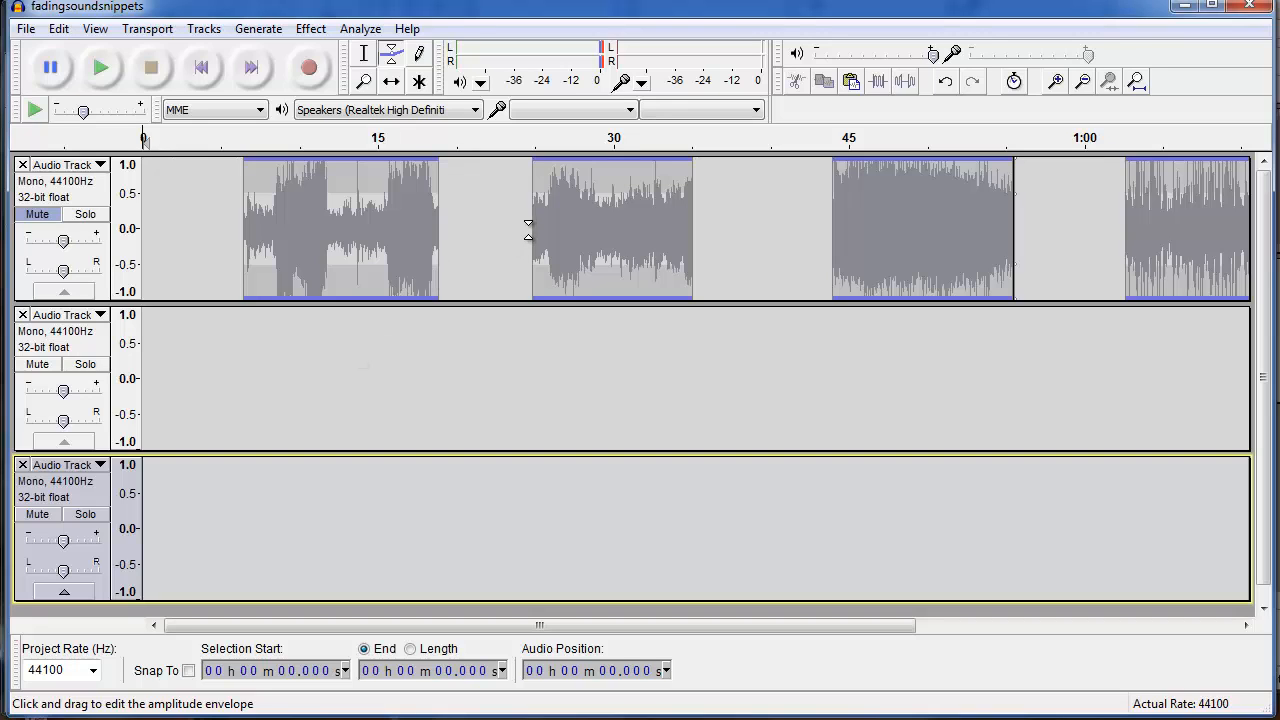
Copy the section from about 24.9 s to 35.0 s of the original track and paste it at the start of the first new track.
left_click(364, 54)
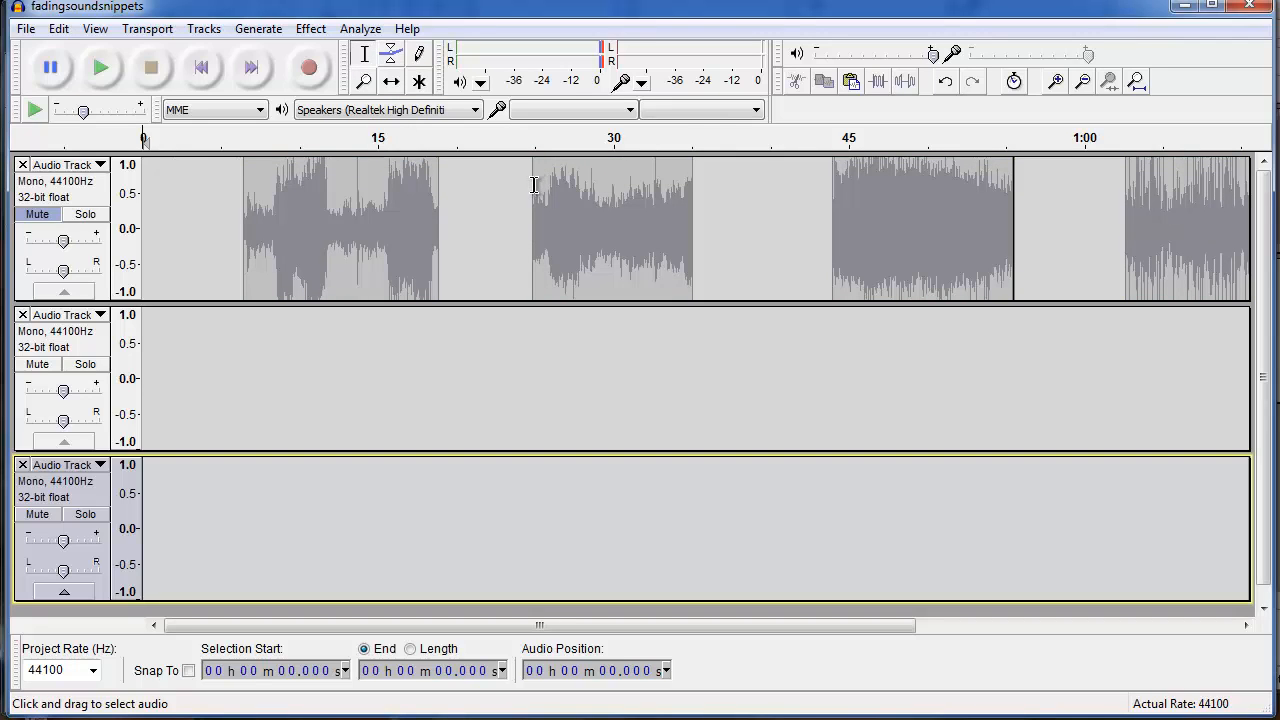
left_click(534, 184)
left_click_drag(536, 186, 692, 216)
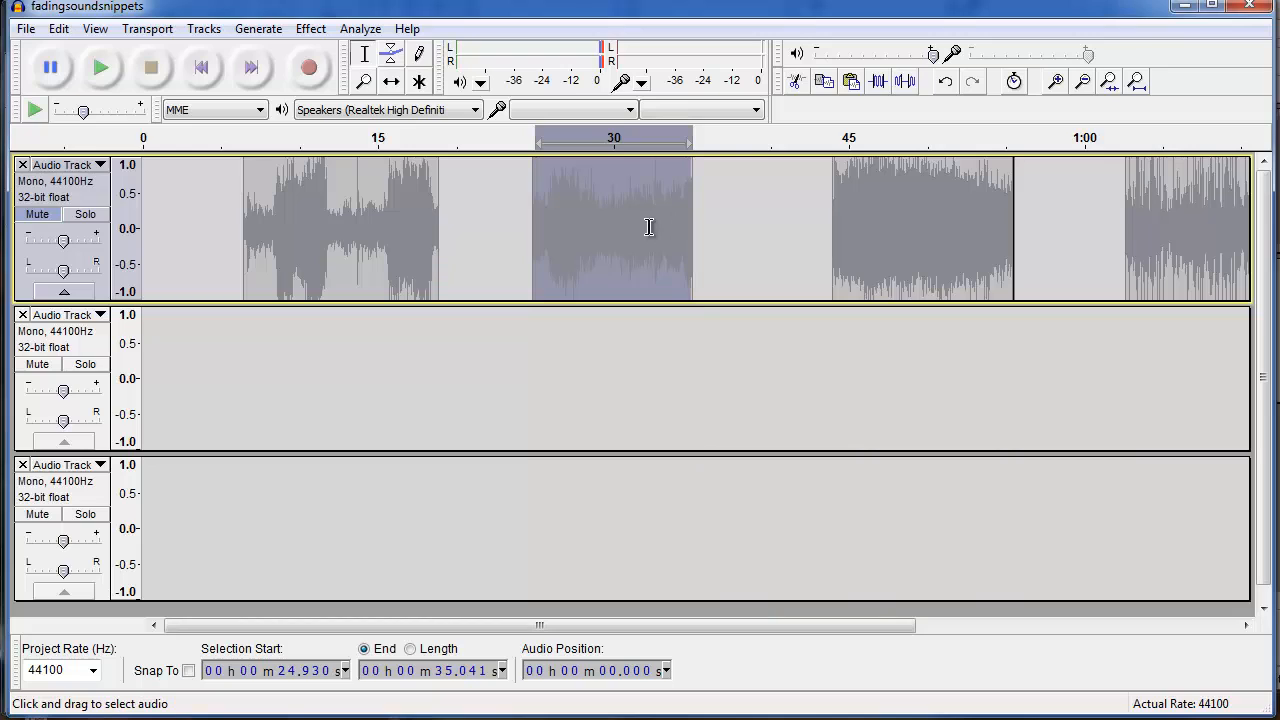
left_click(151, 373)
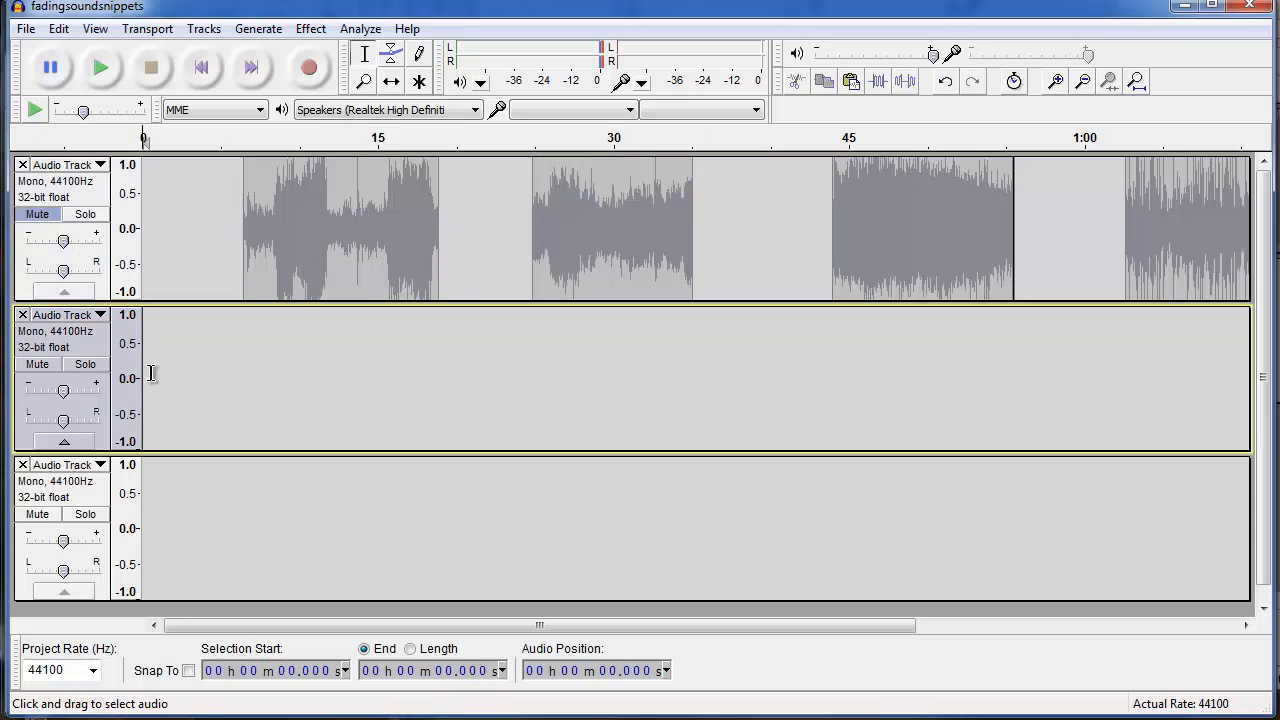
key("ctrl+v")
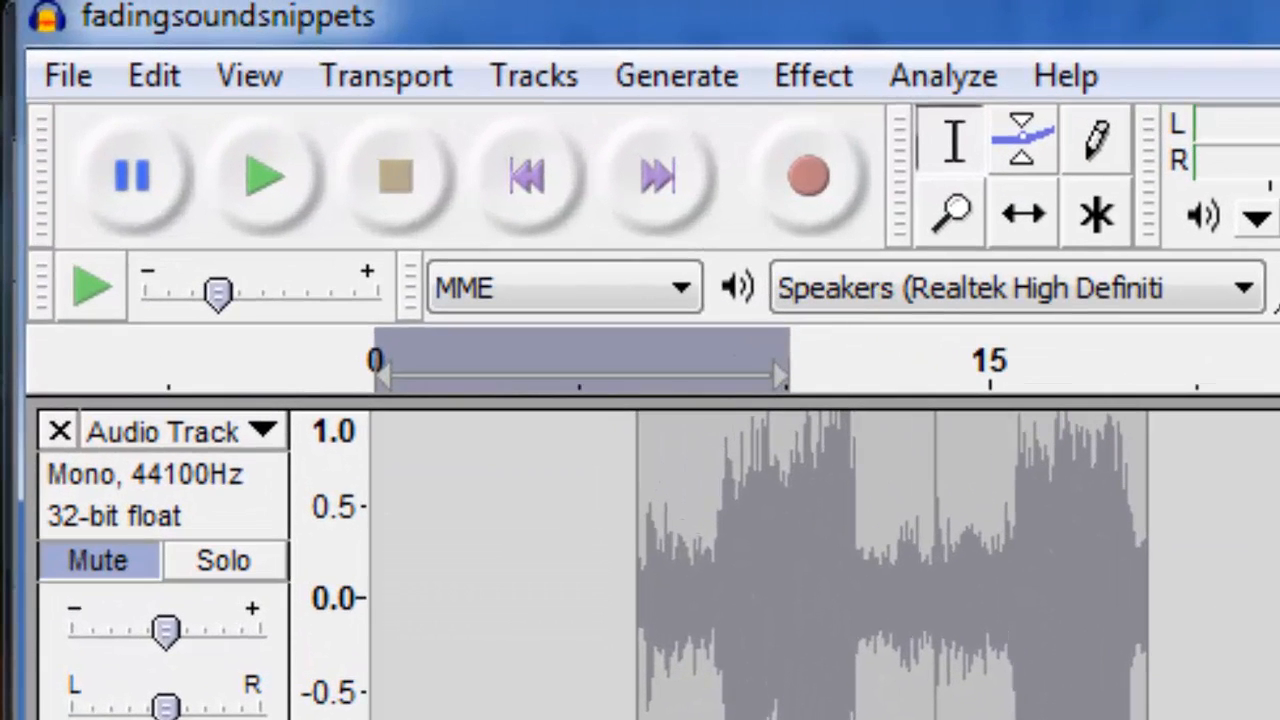
left_click(119, 60)
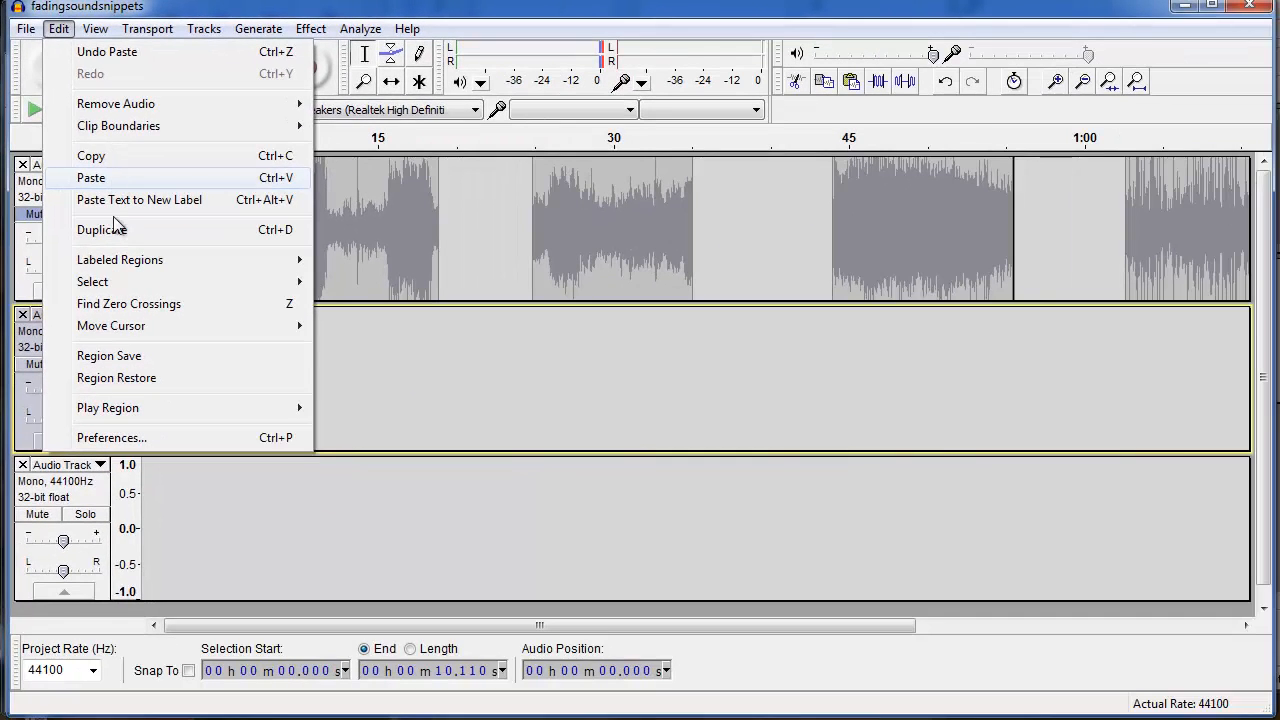
left_click(190, 494)
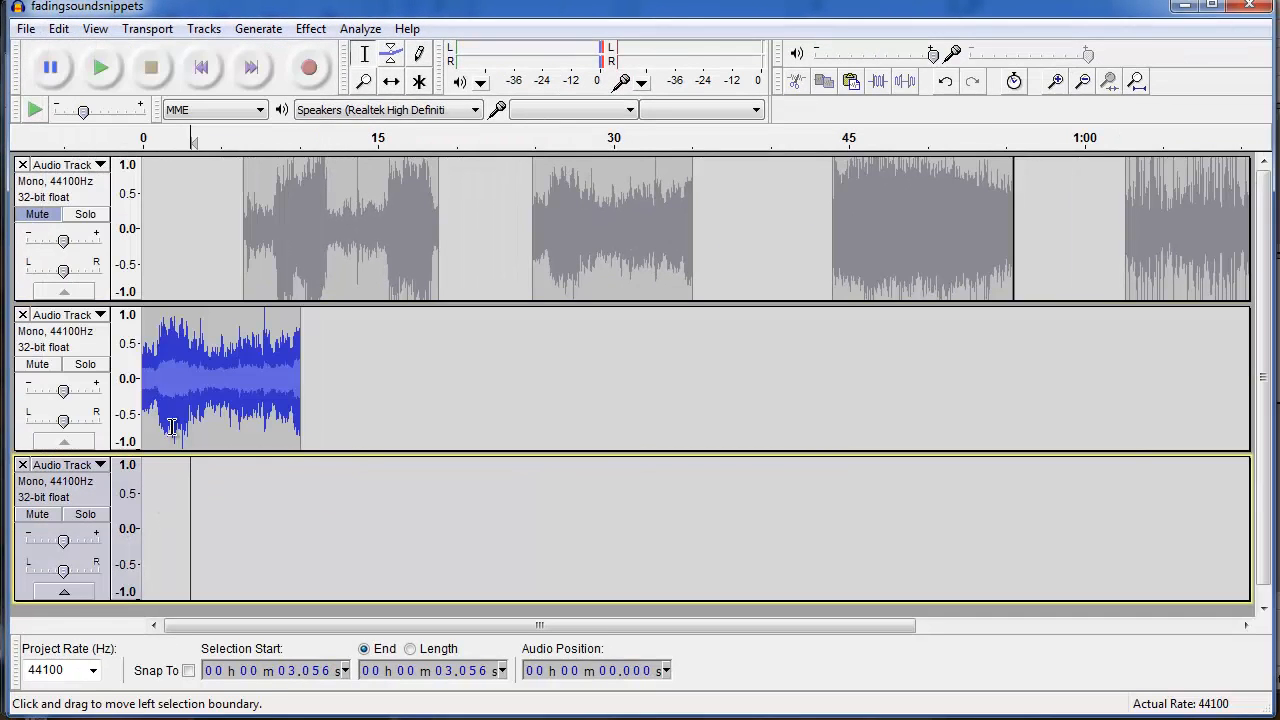
Play the pasted snippet from its beginning.
left_click(148, 323)
key("space")
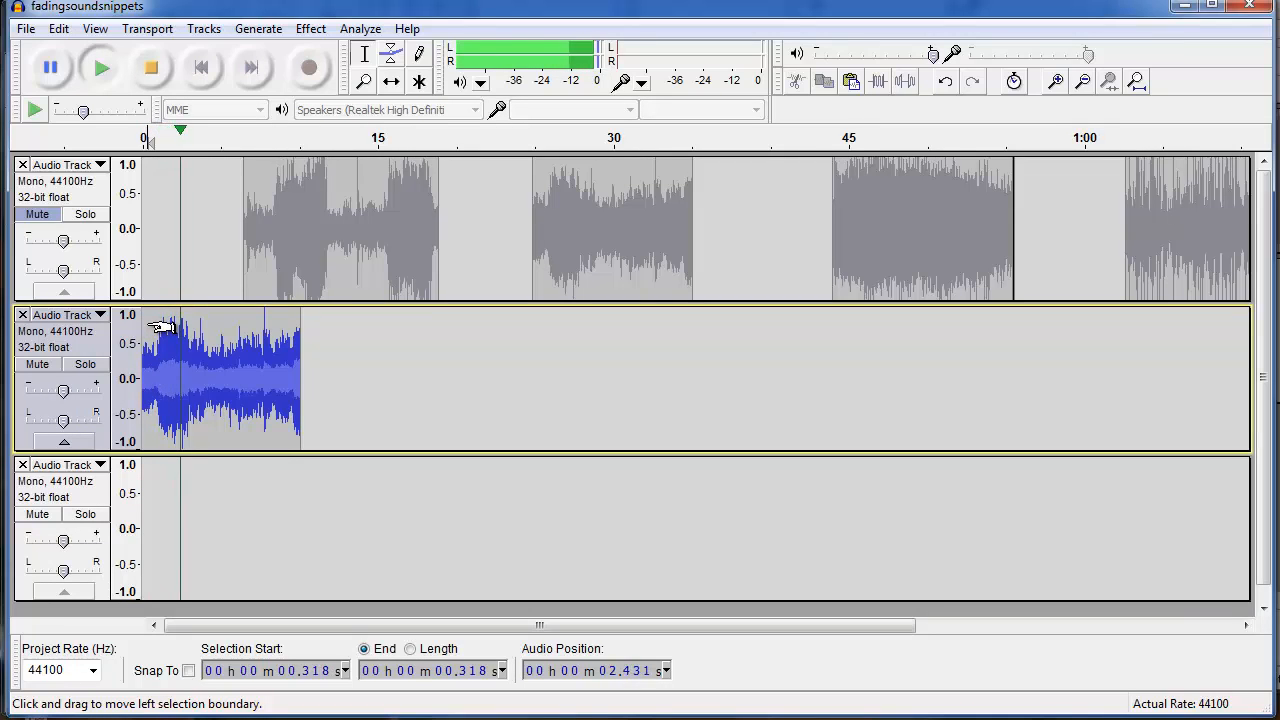
key("space")
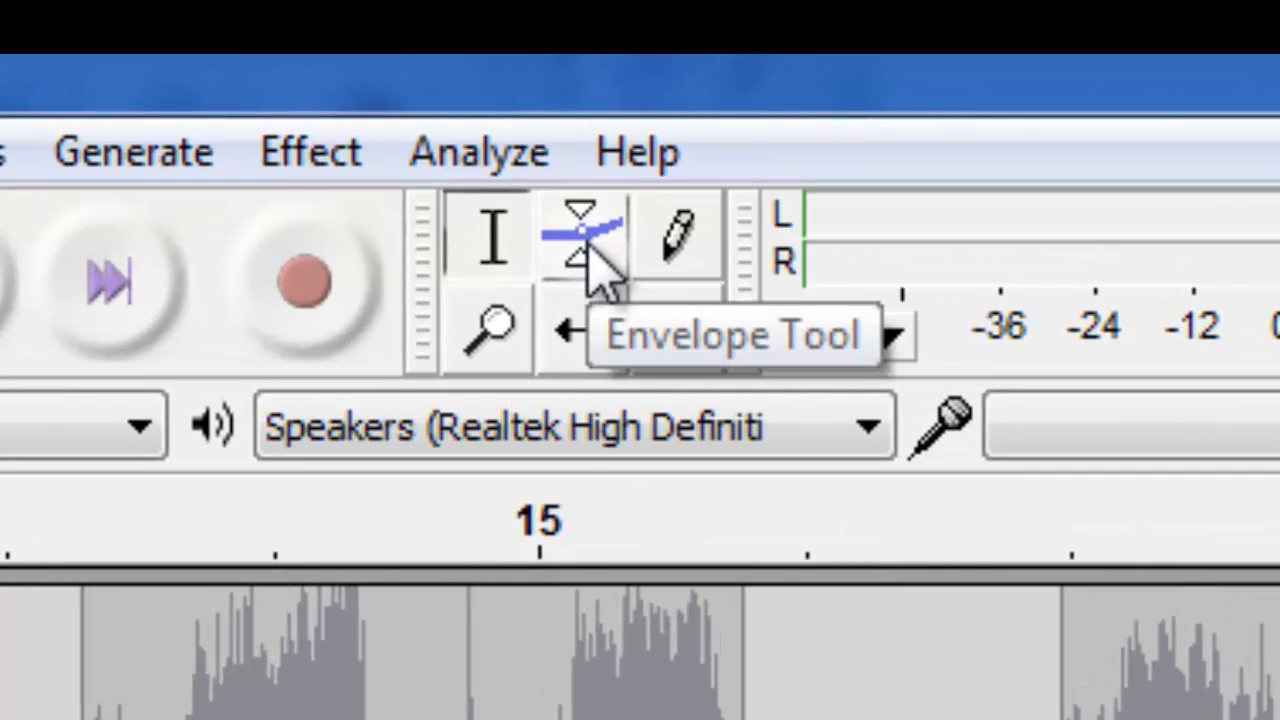
With the Envelope tool, add control points and pull the end of the pasted snippet down into a fade-out.
left_click(567, 233)
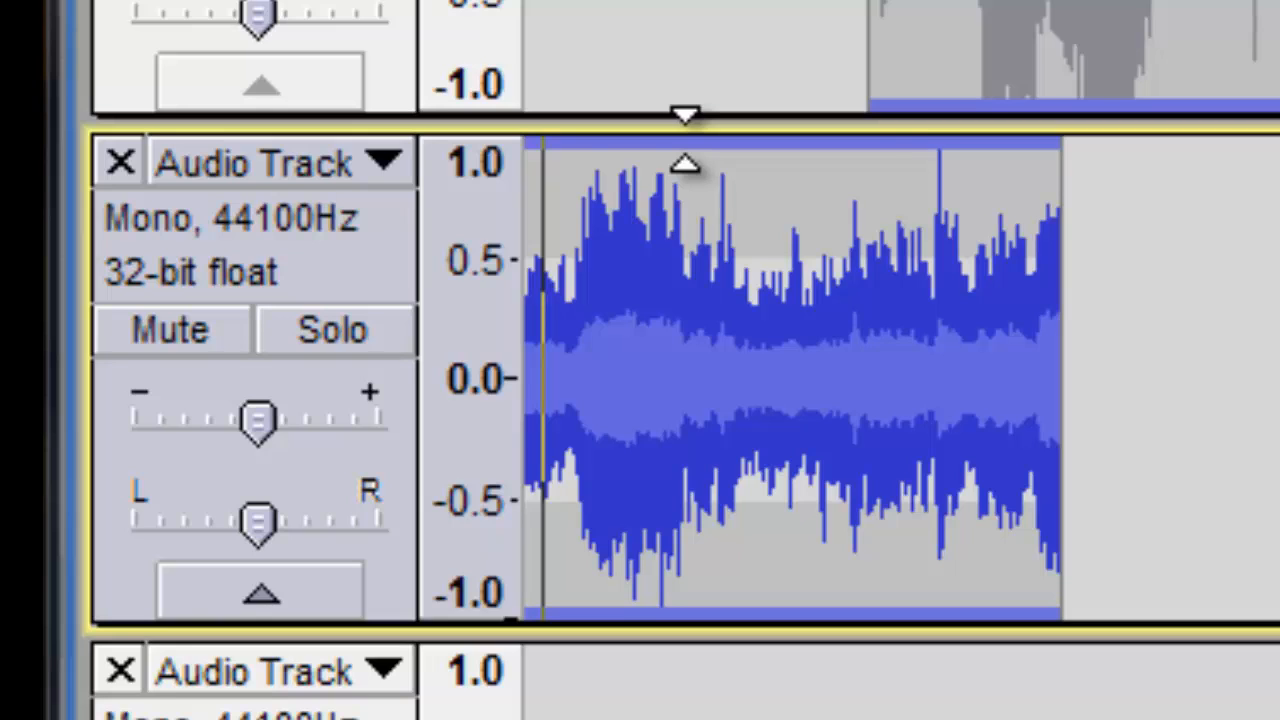
left_click(686, 158)
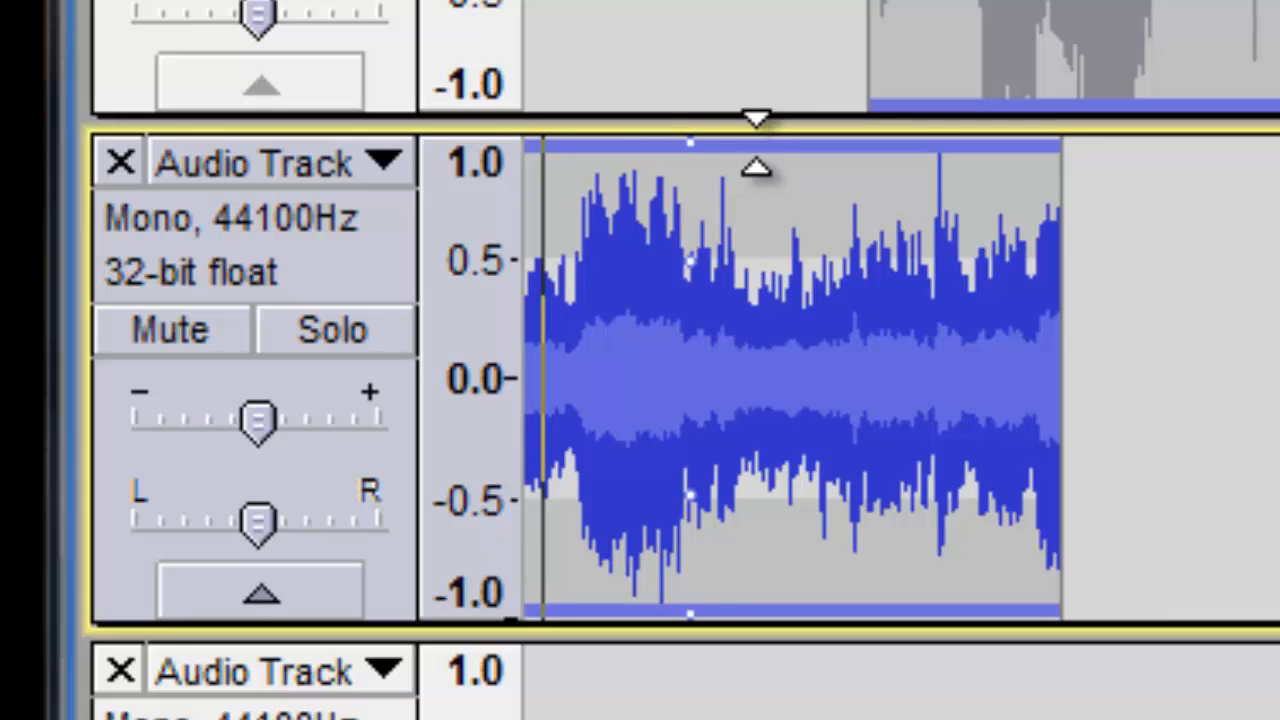
left_click(757, 166)
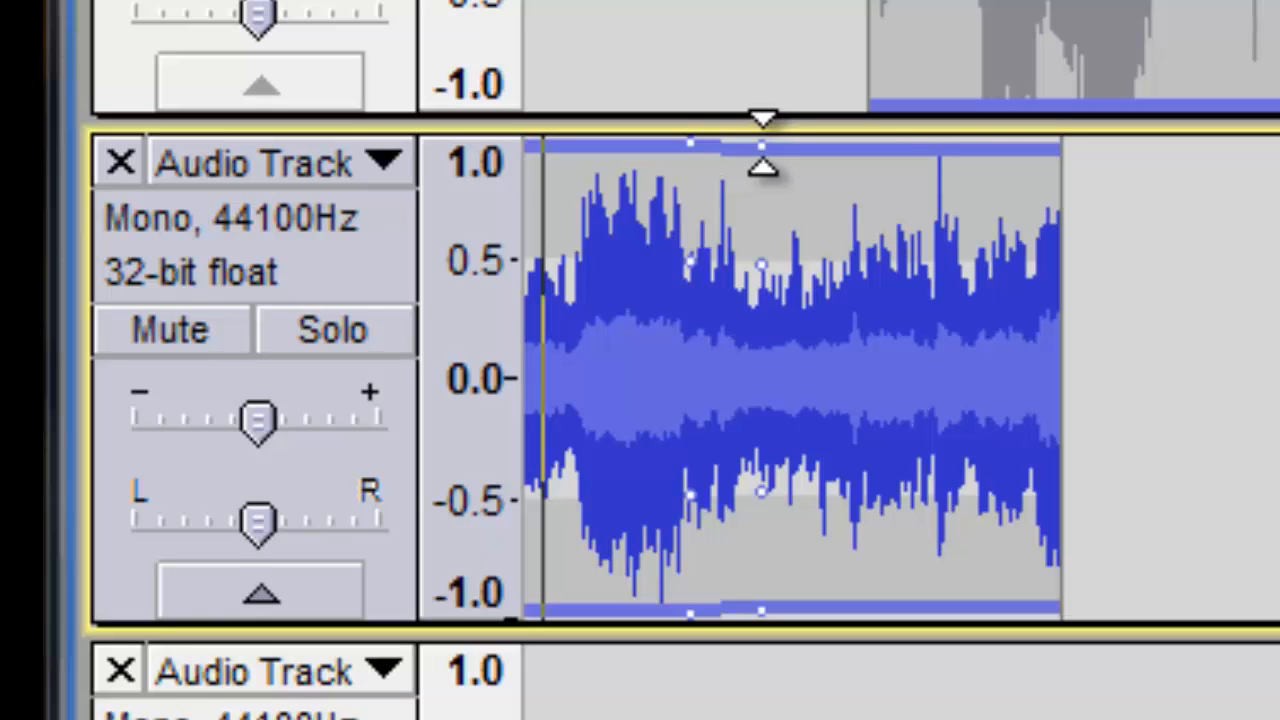
left_click_drag(762, 145, 1044, 352)
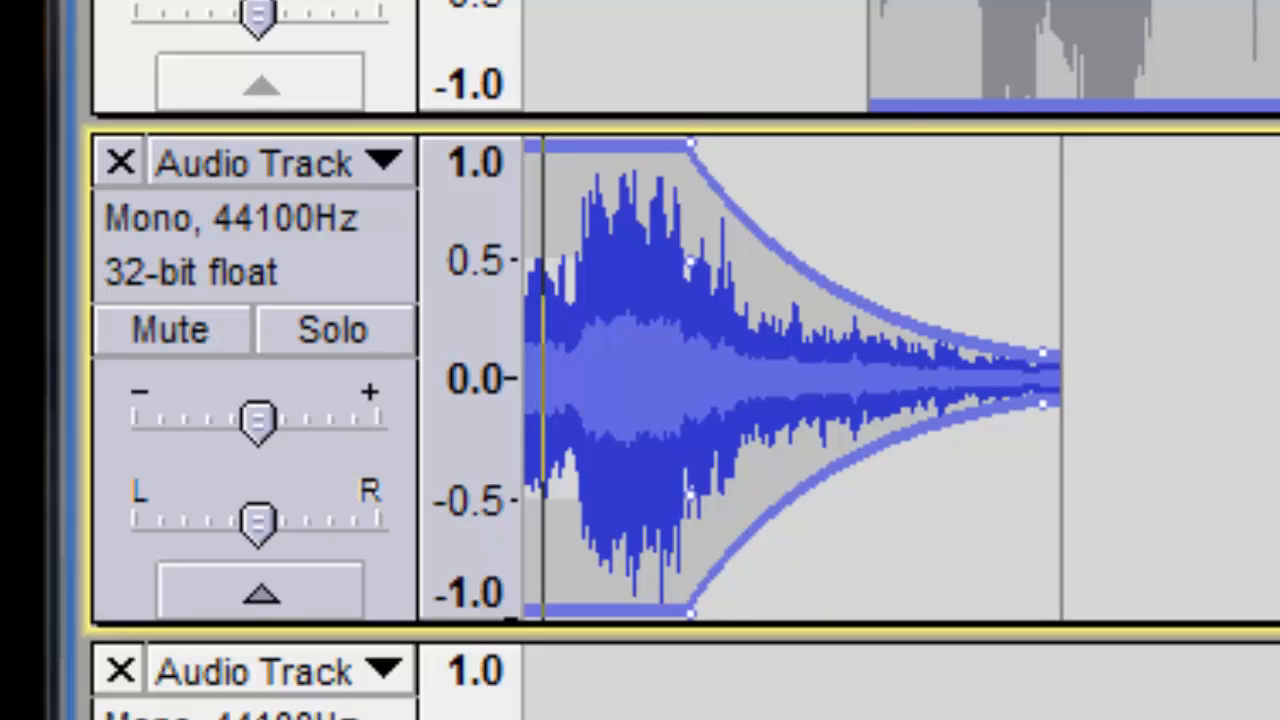
Play the faded snippet from the start of the project.
key("Home")
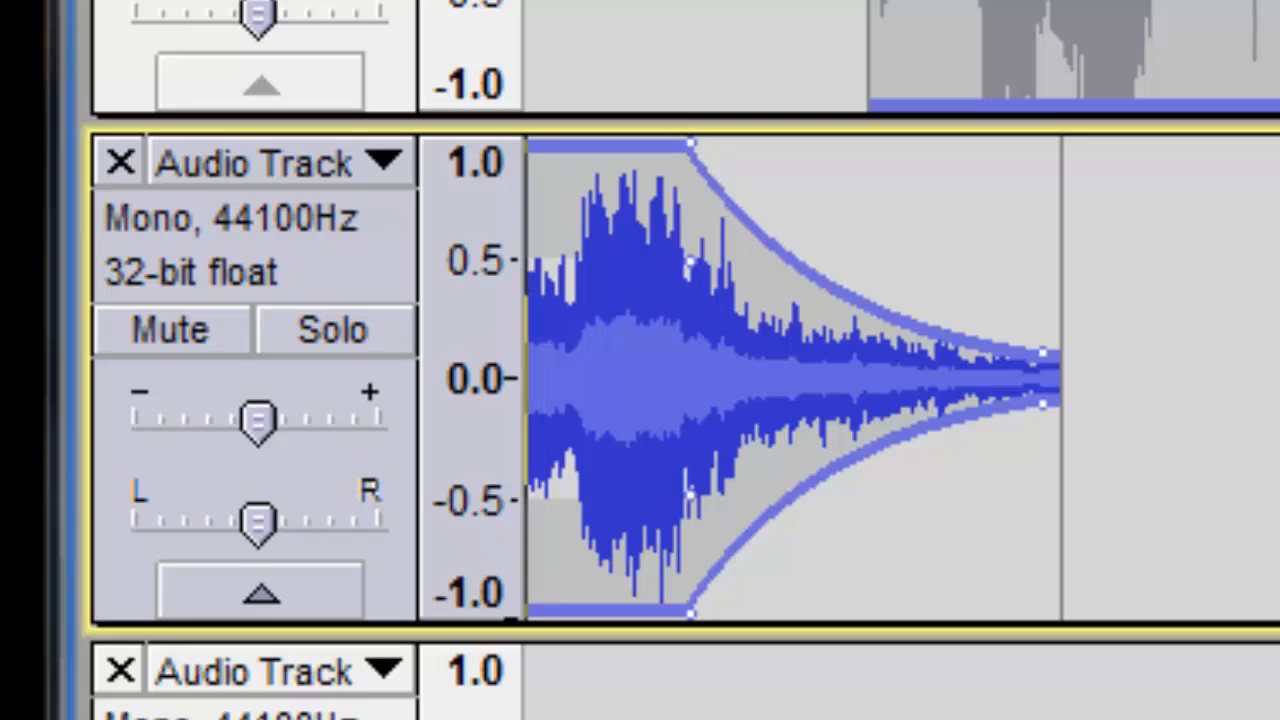
key("space")
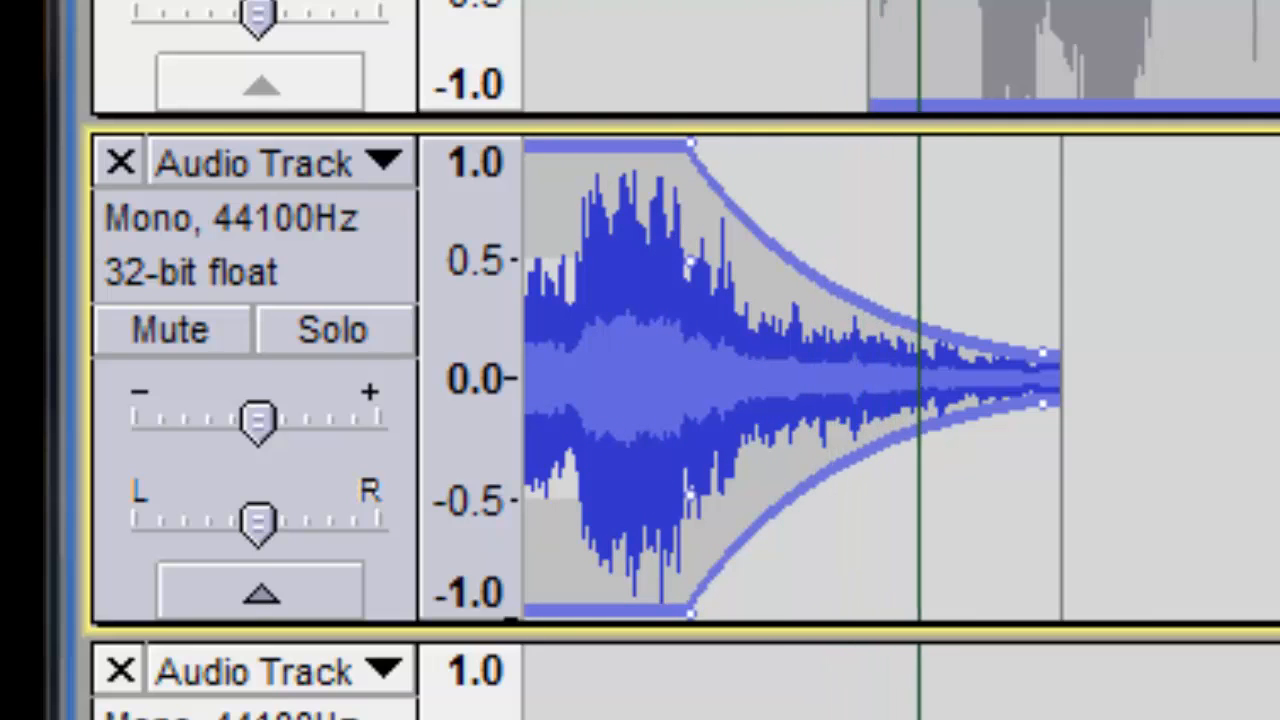
key("space")
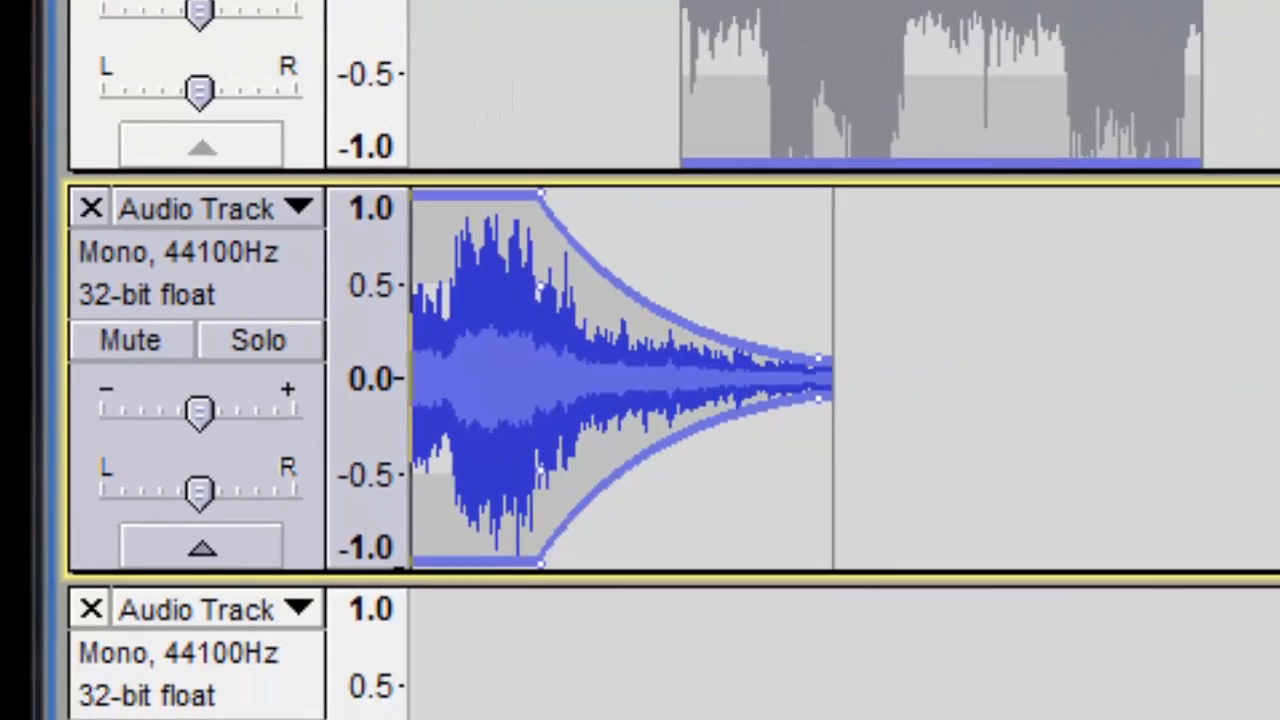
Copy the section from about 1:14.5 to 1:22.9 of the original track and paste it partway into the second new track.
left_click_drag(732, 627, 1042, 643)
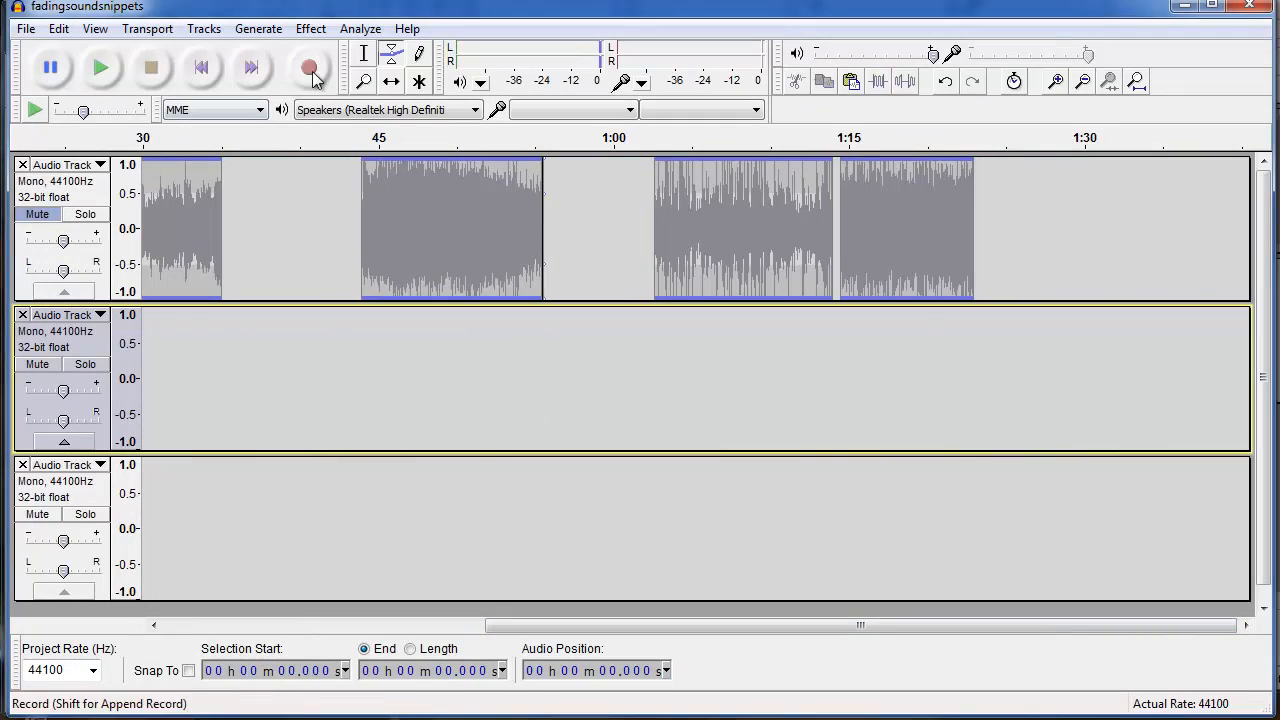
left_click(364, 53)
left_click_drag(842, 194, 969, 209)
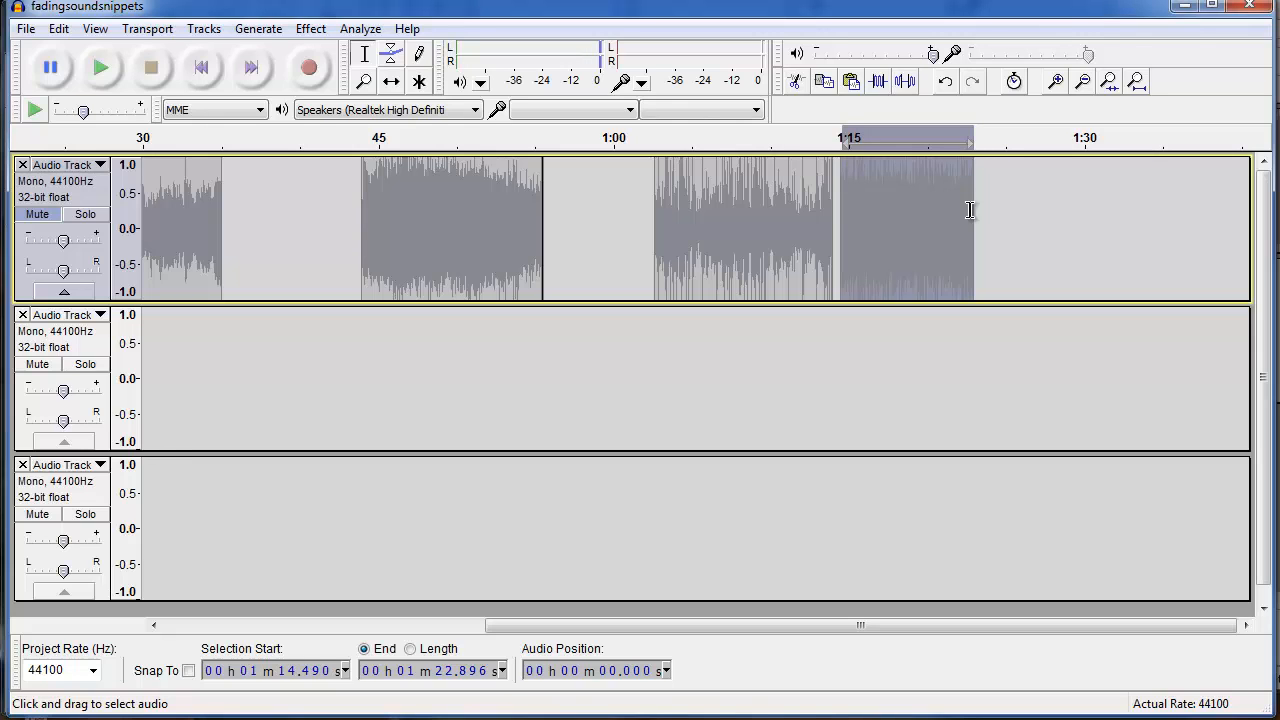
left_click_drag(648, 627, 200, 688)
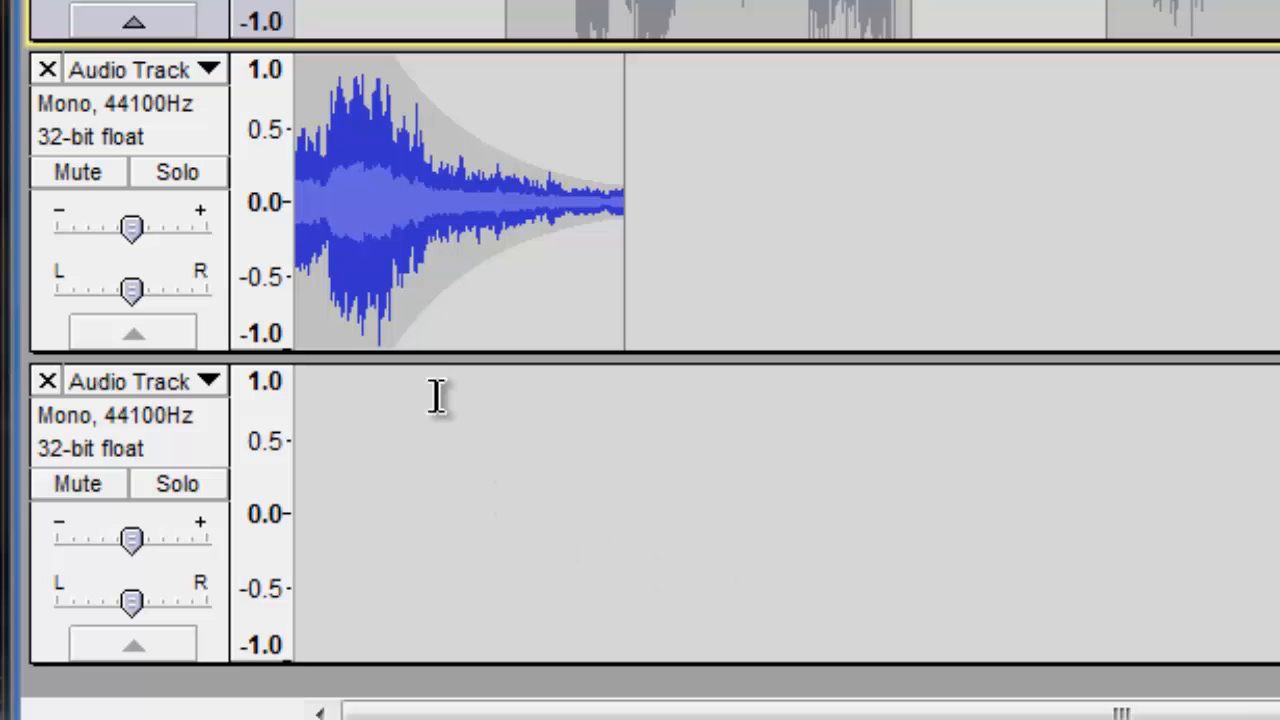
left_click(562, 410)
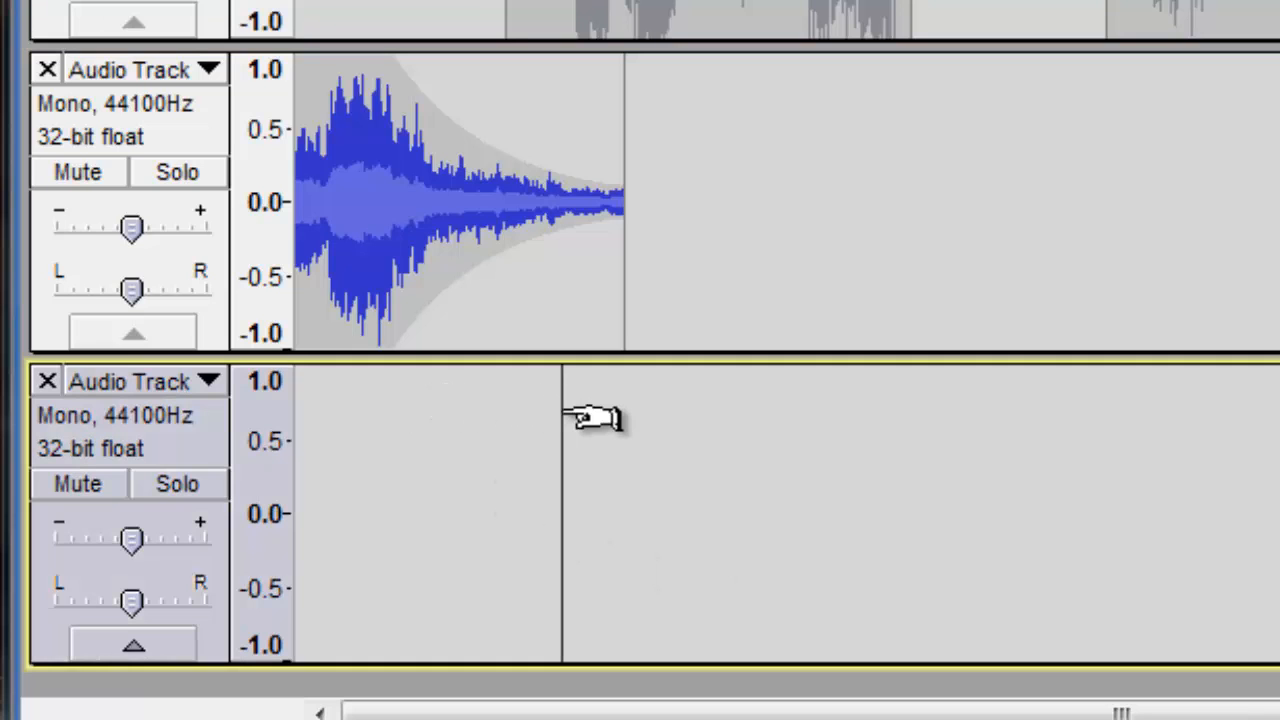
key("ctrl+v")
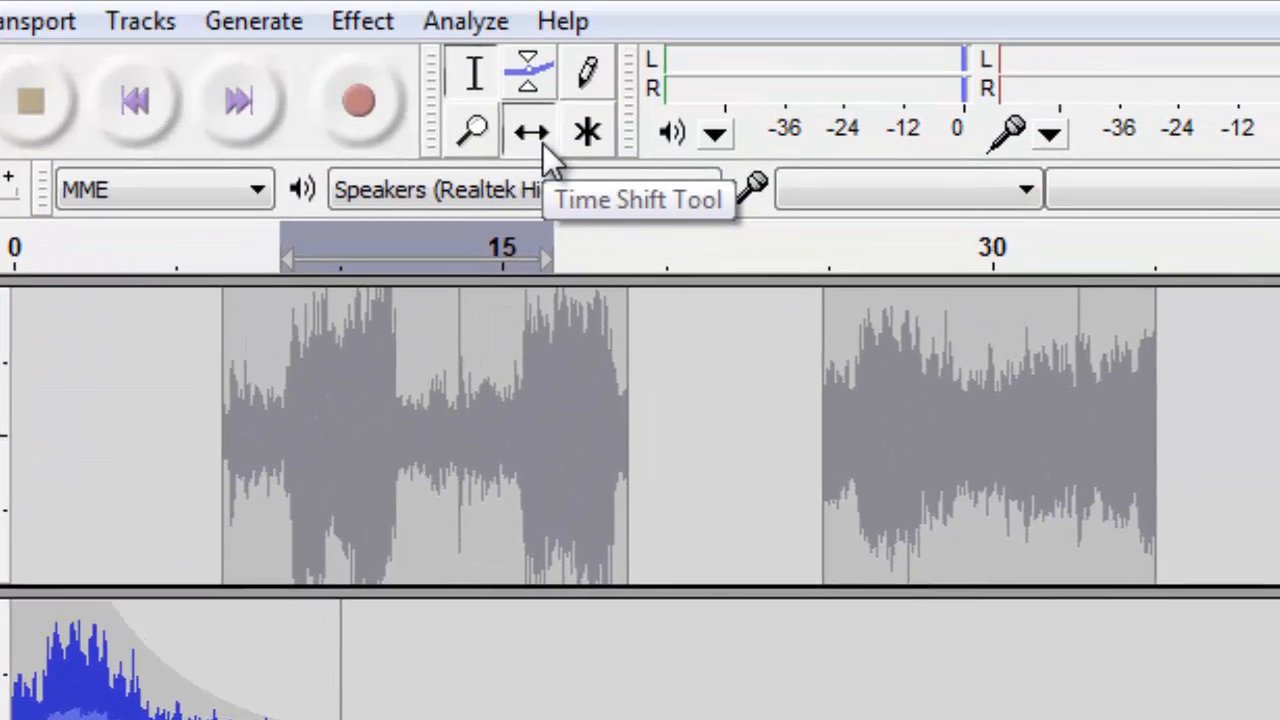
Add envelope points near the start of the second pasted snippet and pull its start down into a short fade-in.
left_click(543, 143)
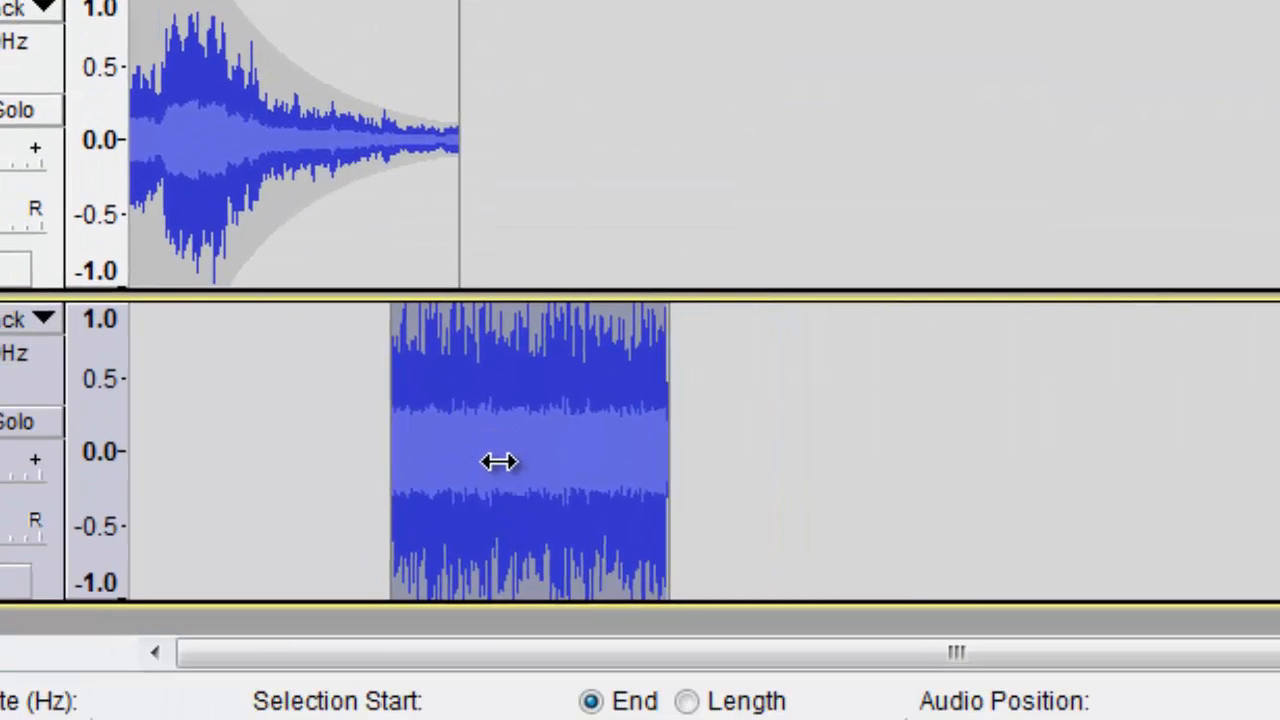
left_click_drag(500, 463, 345, 470)
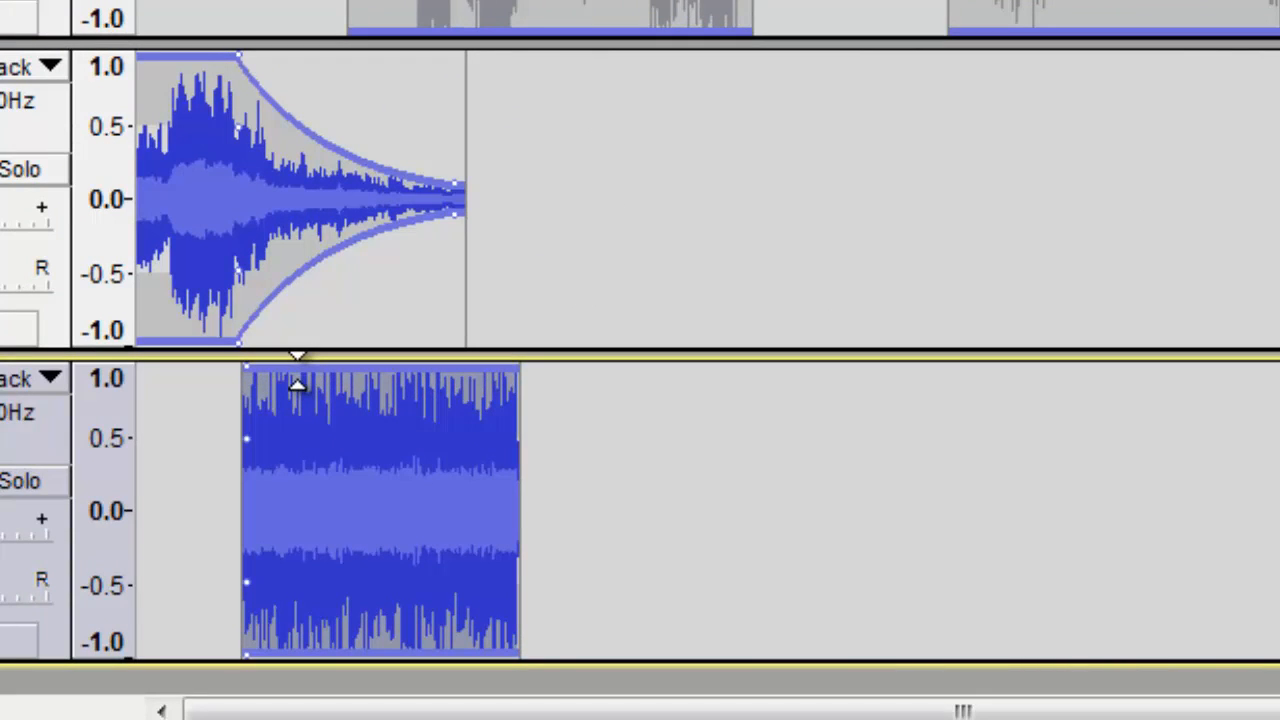
left_click(291, 380)
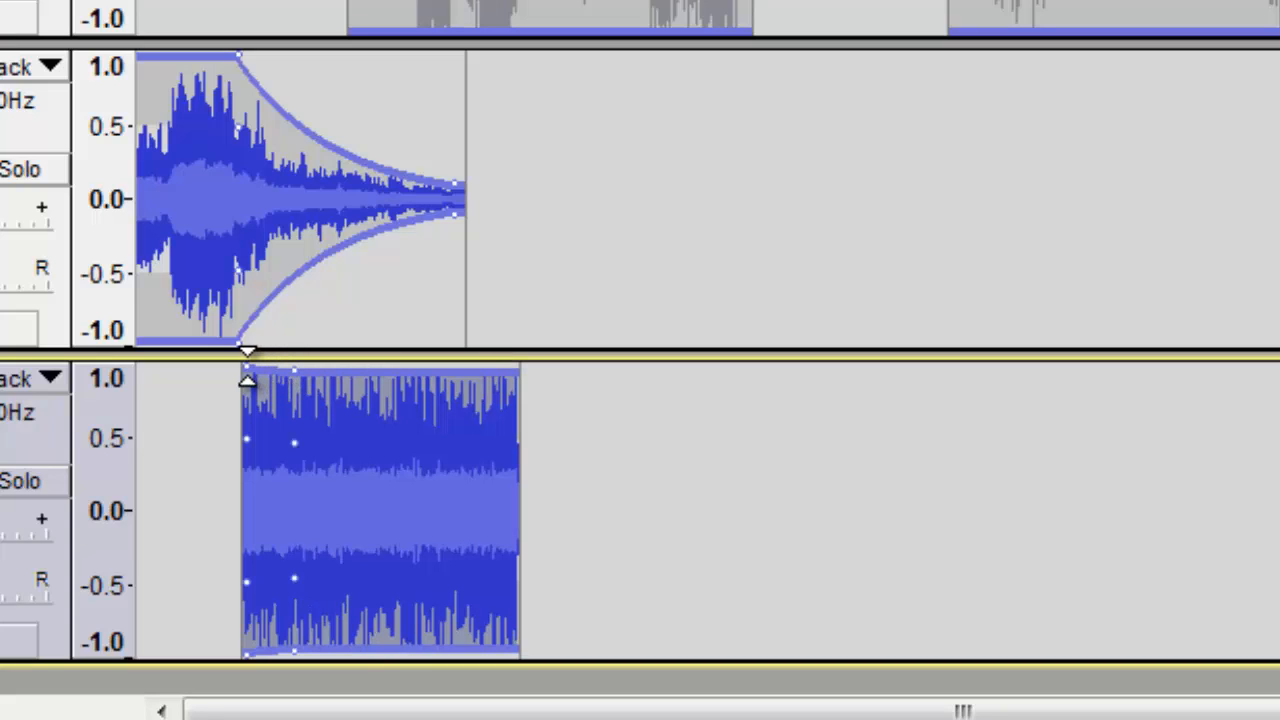
left_click_drag(246, 375, 249, 499)
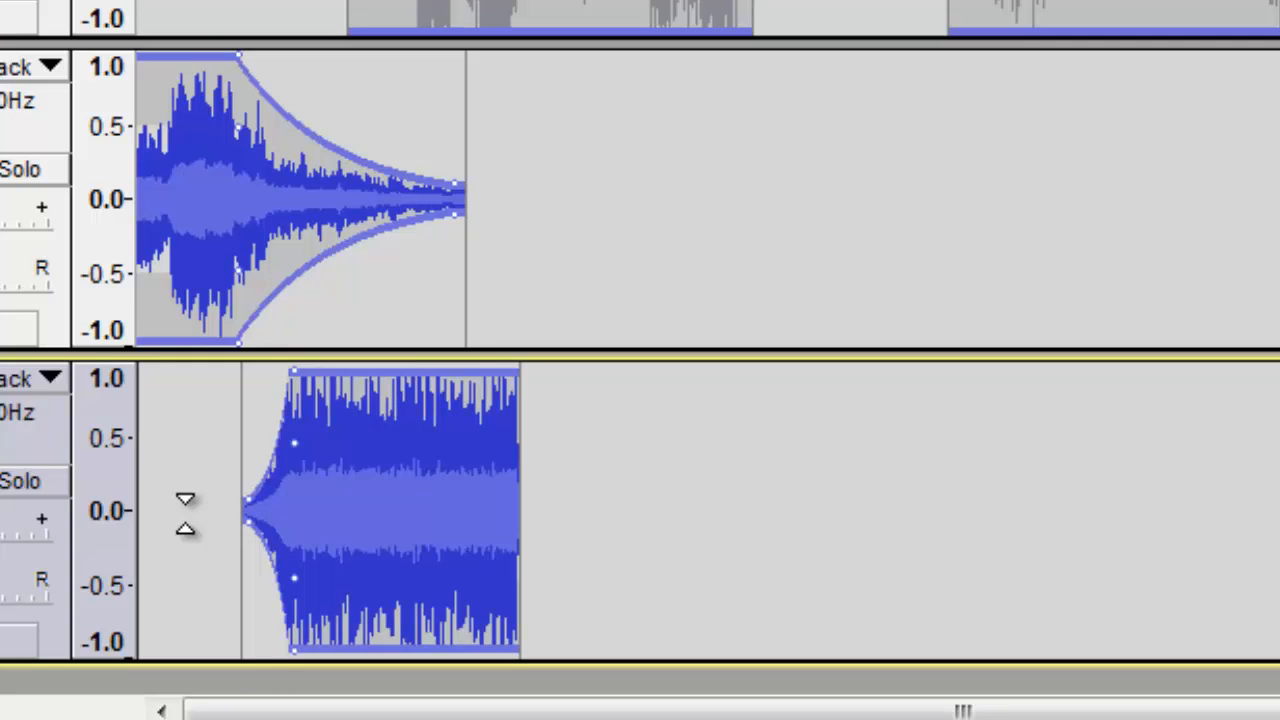
Add envelope points near the end of the second pasted snippet and pull its end down into a fade-out.
key("space")
left_click(409, 373)
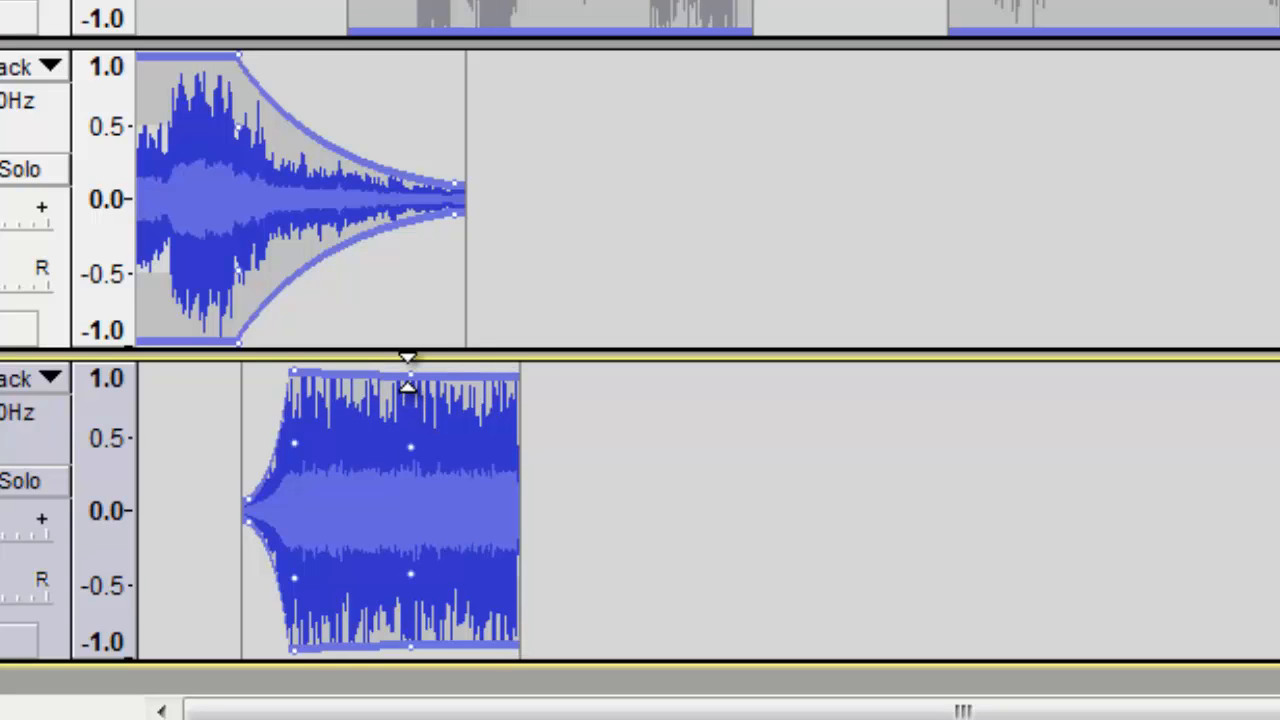
left_click(515, 380)
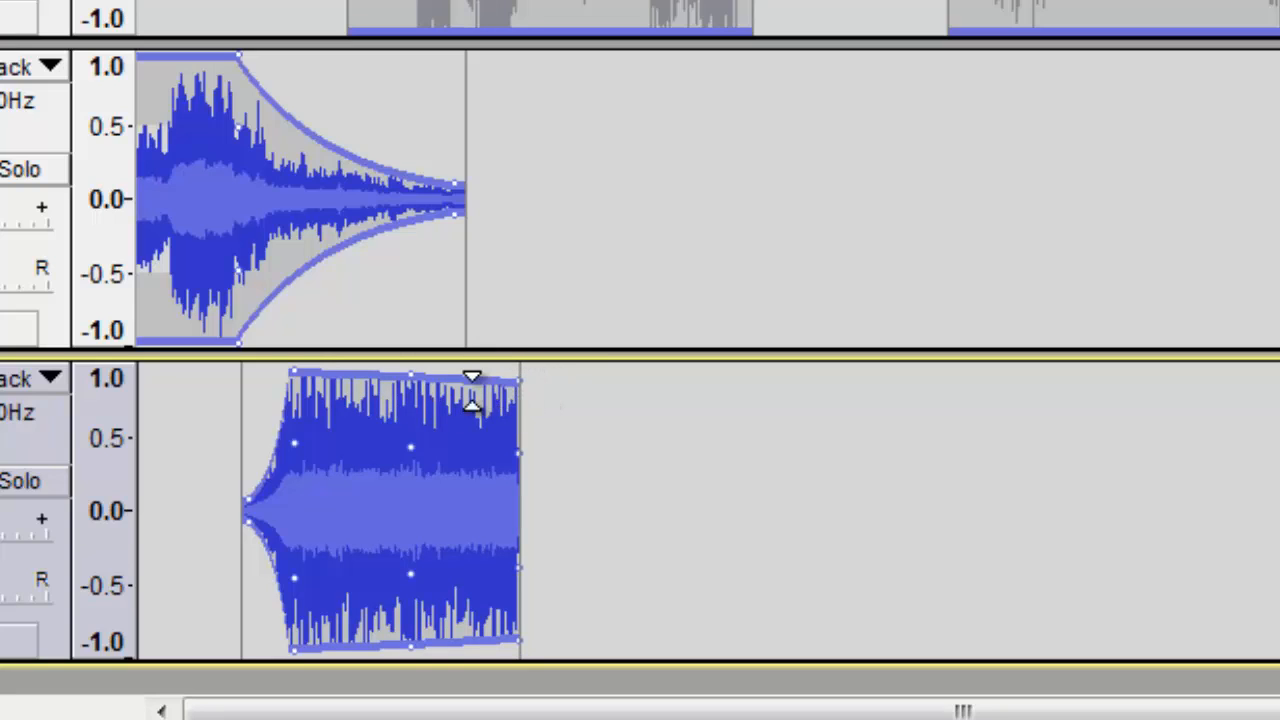
left_click_drag(515, 389, 515, 503)
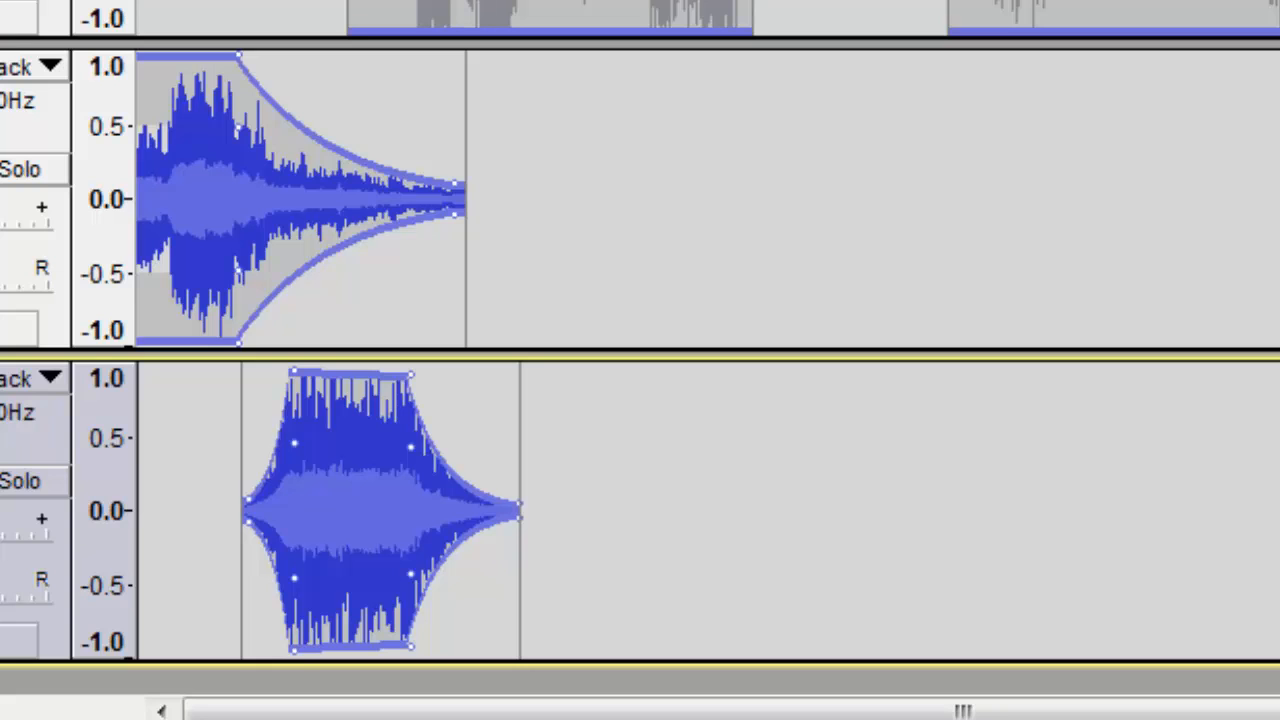
Copy about 6.5 s to 18.9 s of the original track and paste it after the faded snippet in the first new track.
key("F1")
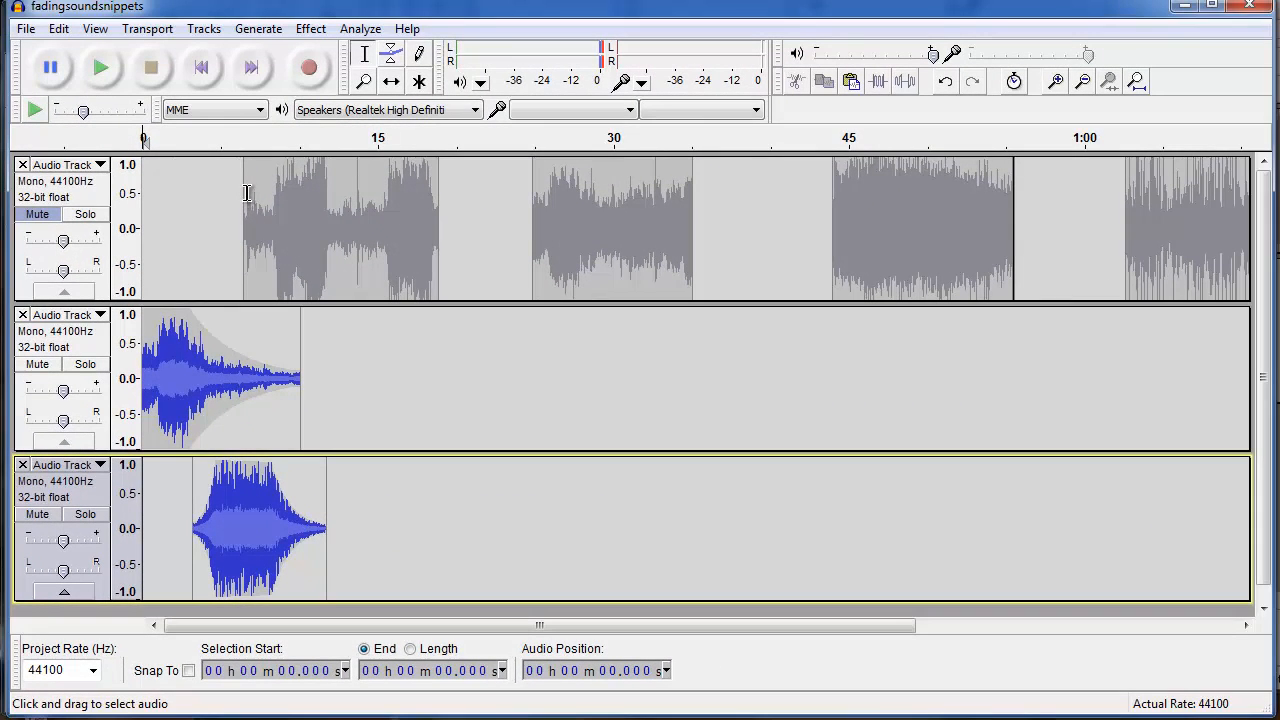
left_click_drag(244, 194, 438, 203)
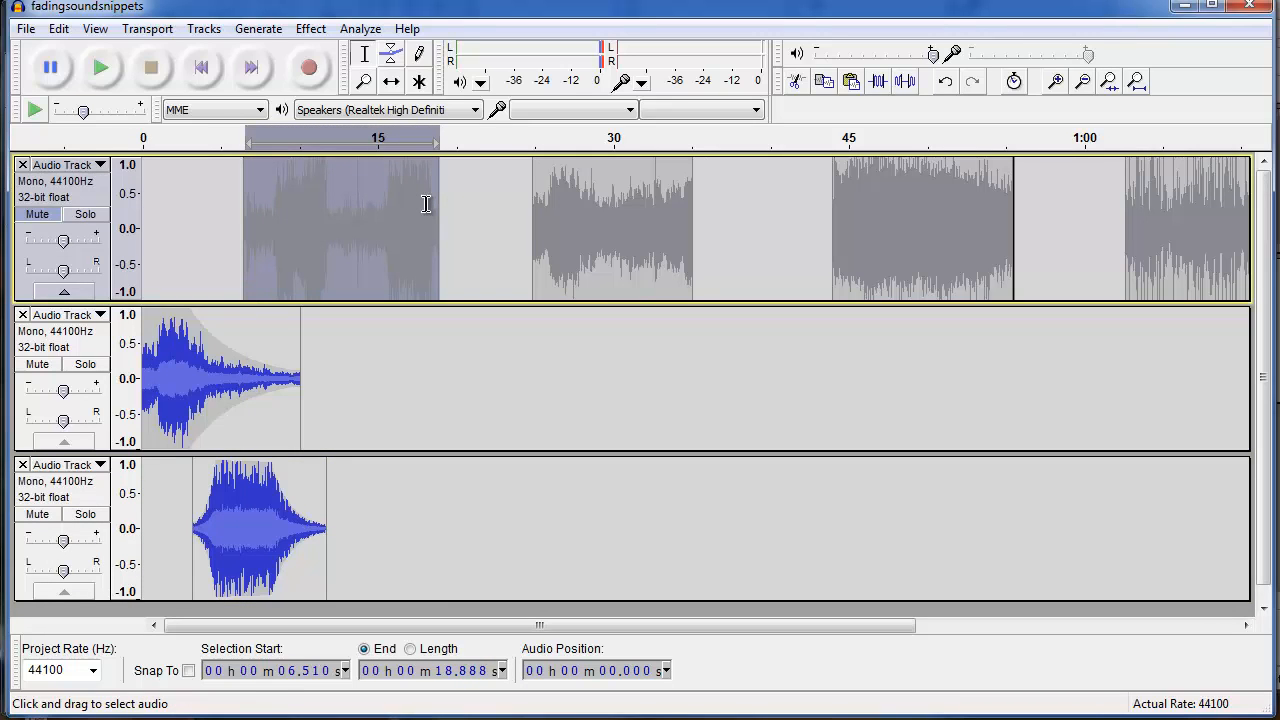
left_click(319, 391)
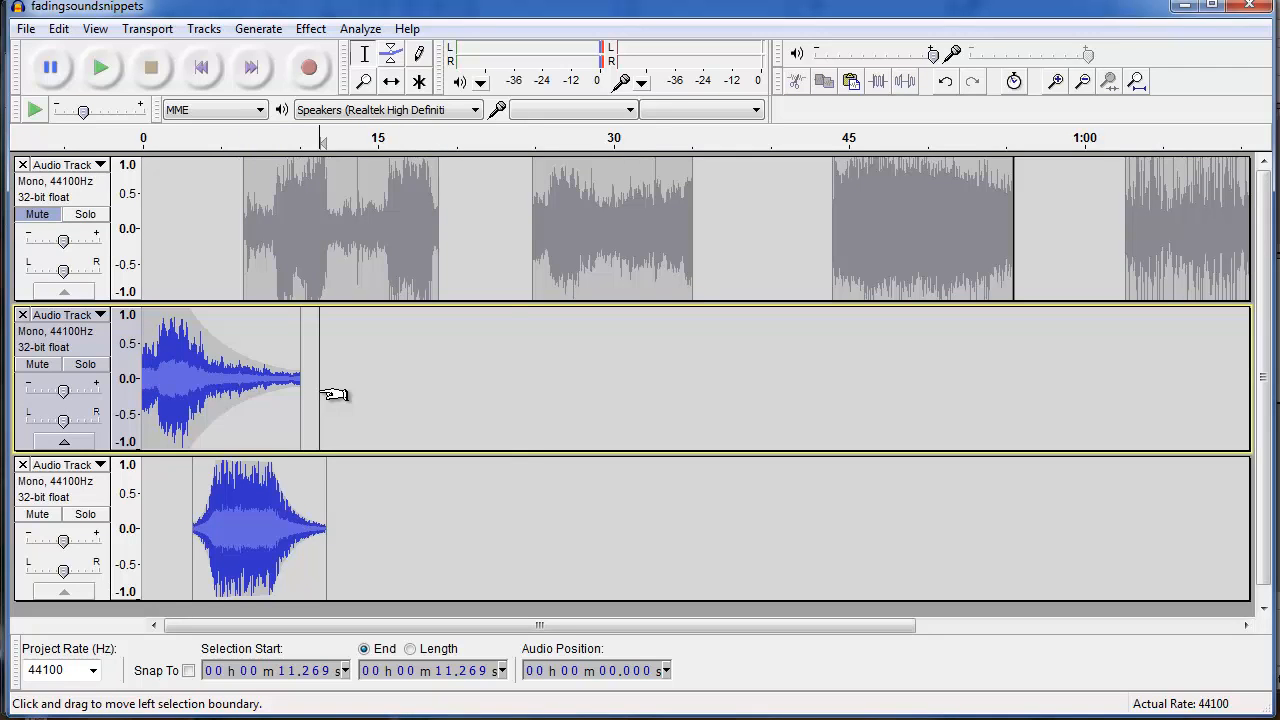
key("ctrl+v")
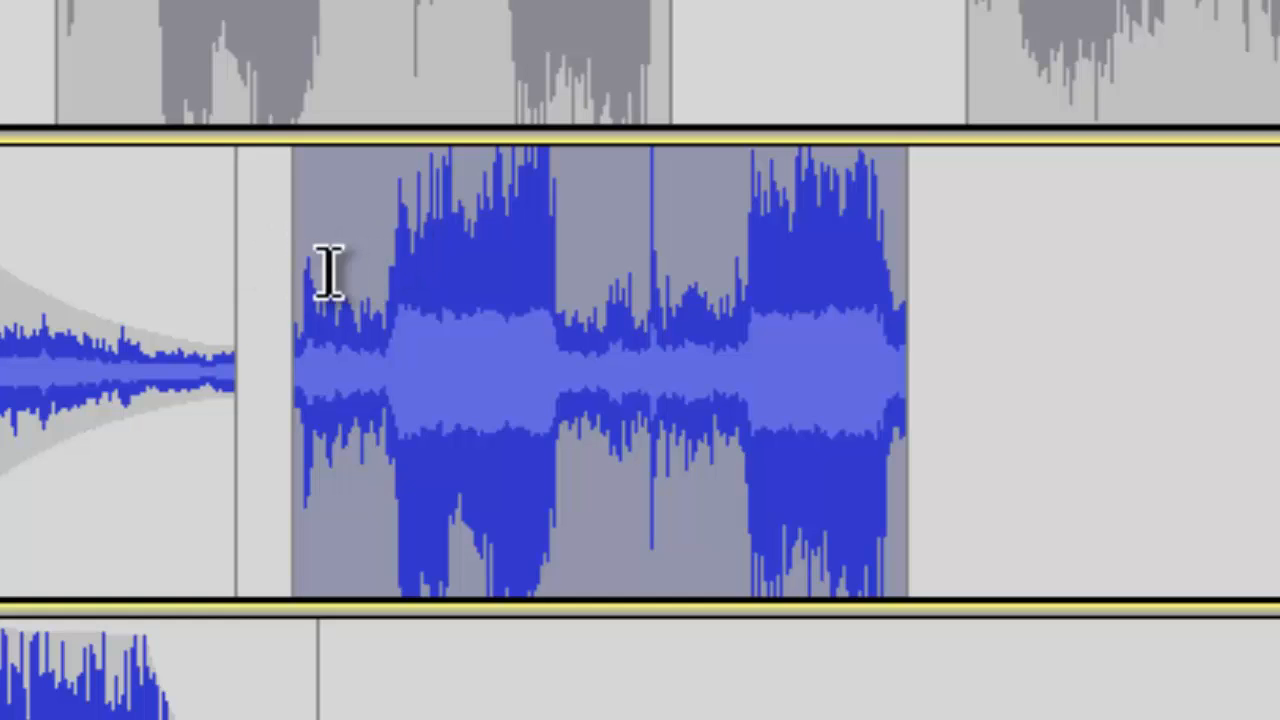
Play the newly pasted section in the first new track.
left_click(286, 233)
key("space")
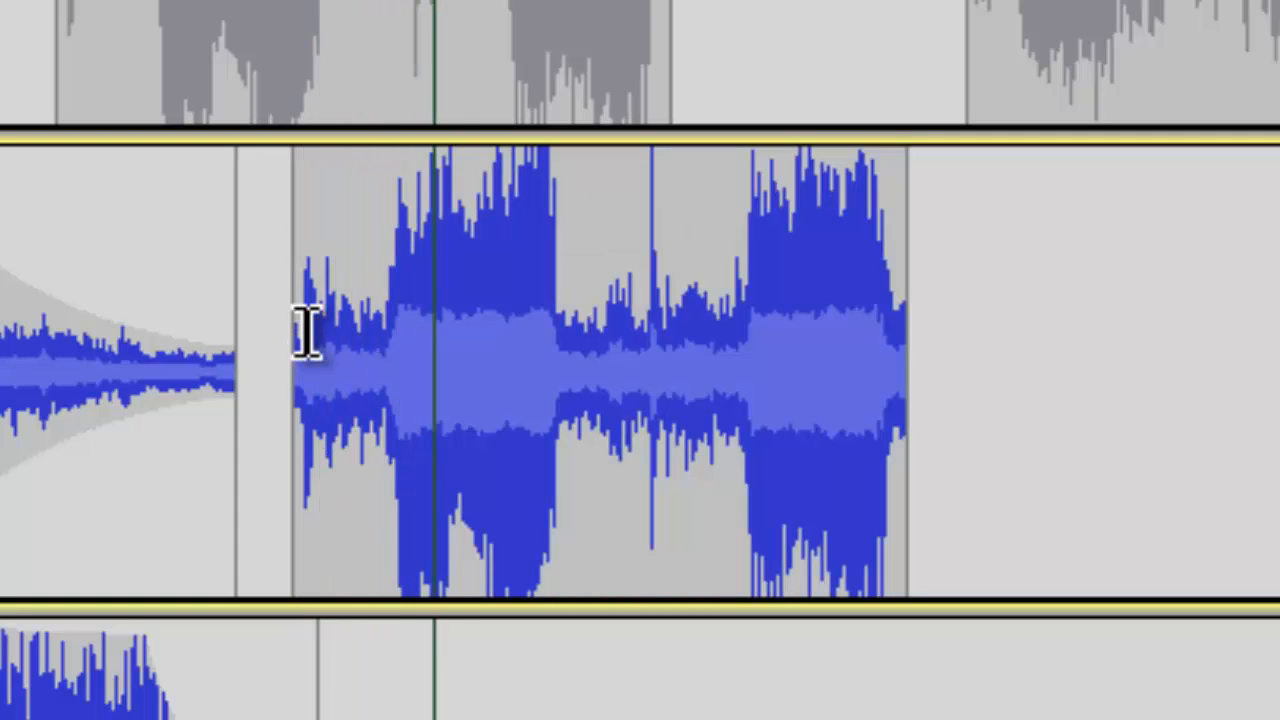
key("space")
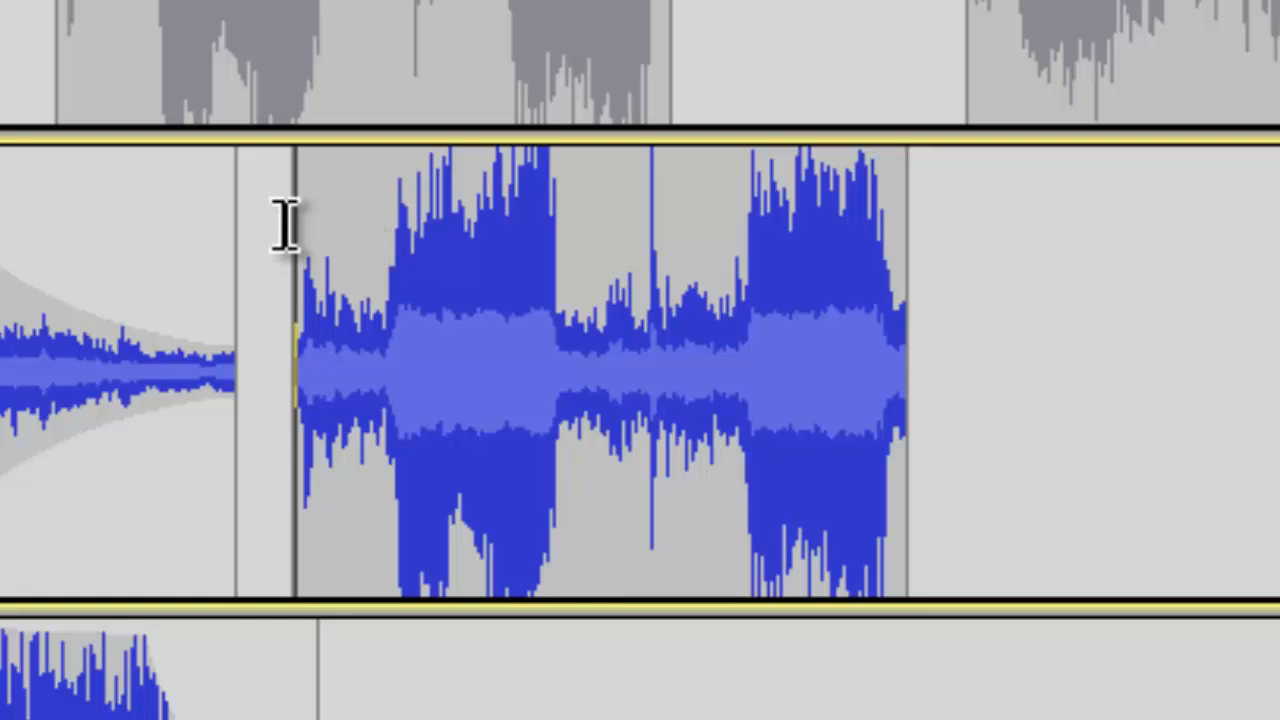
Delete a short stretch from the start of the newly pasted section.
left_click_drag(288, 216, 363, 228)
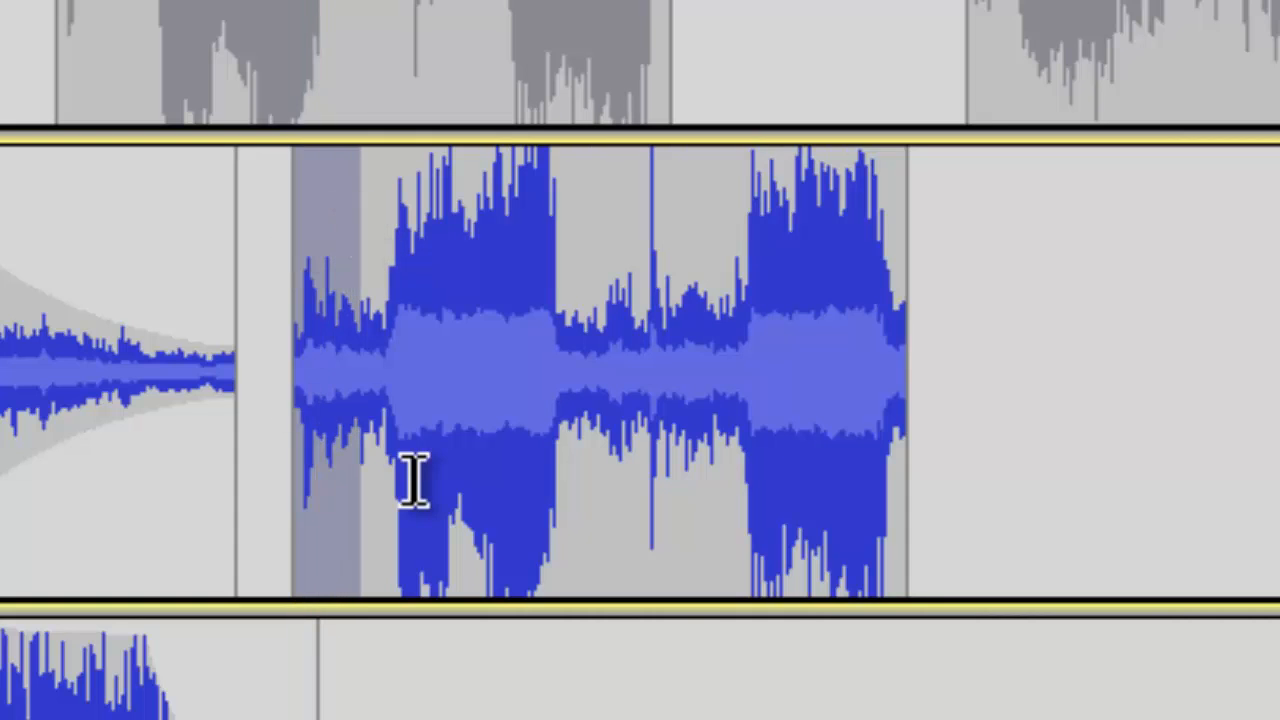
key("Delete")
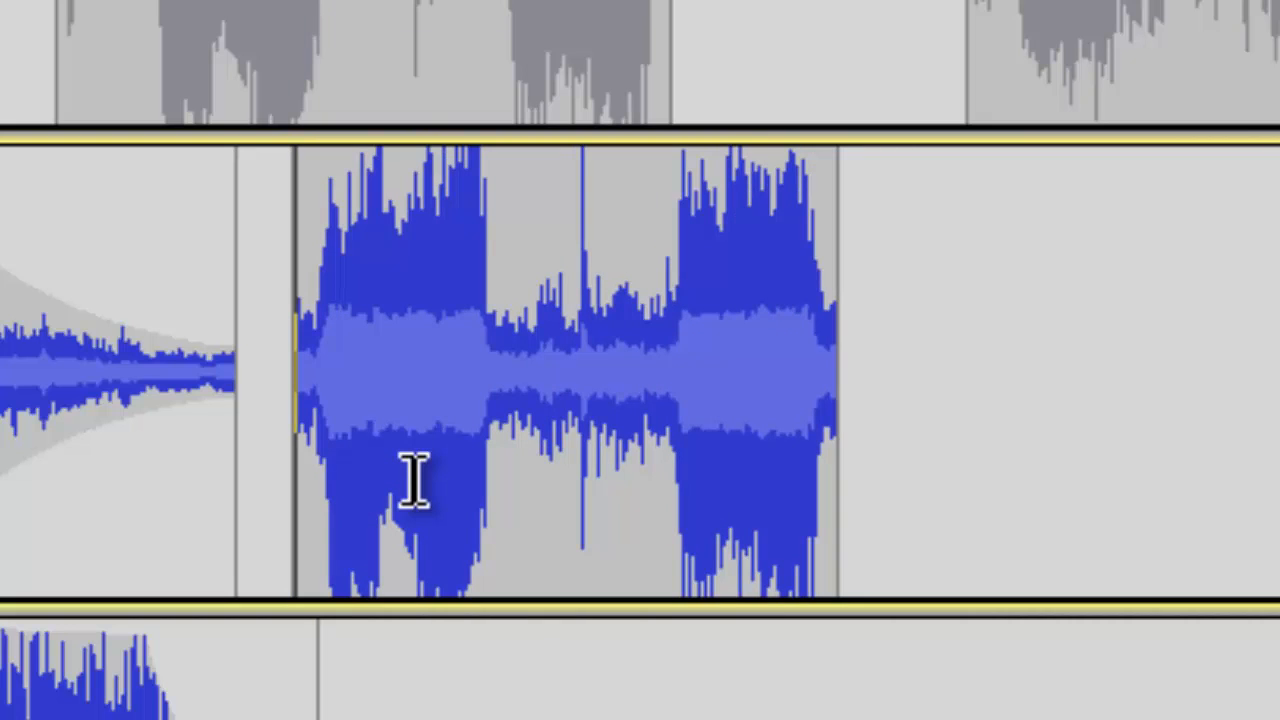
left_click(477, 434)
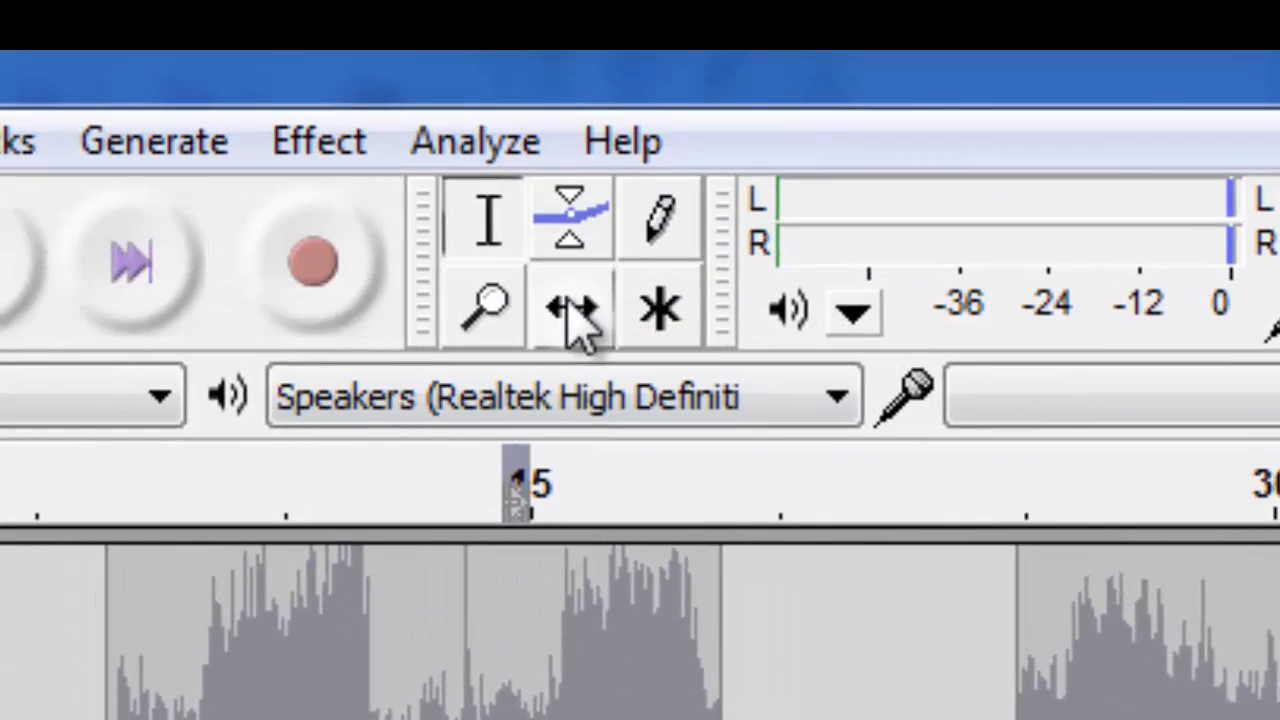
With the Time Shift tool, move the pasted section left so it starts right where the faded snippet ends.
left_click(556, 17)
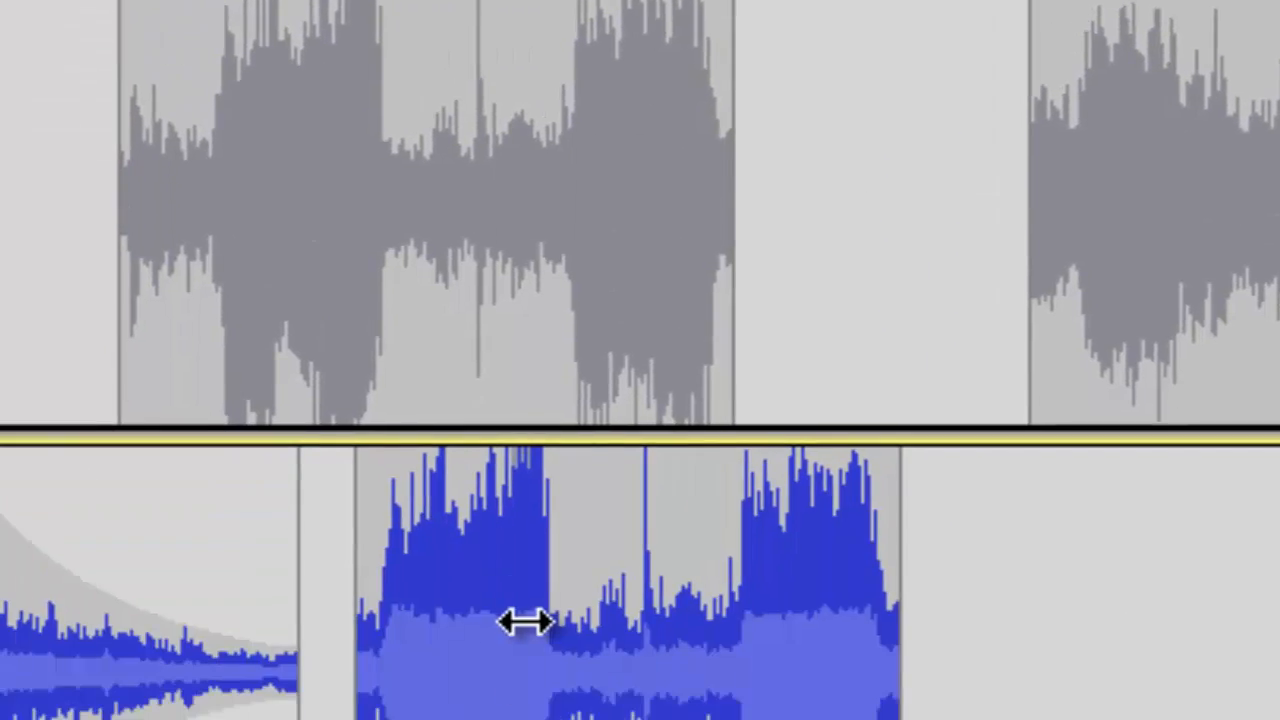
left_click_drag(523, 620, 472, 294)
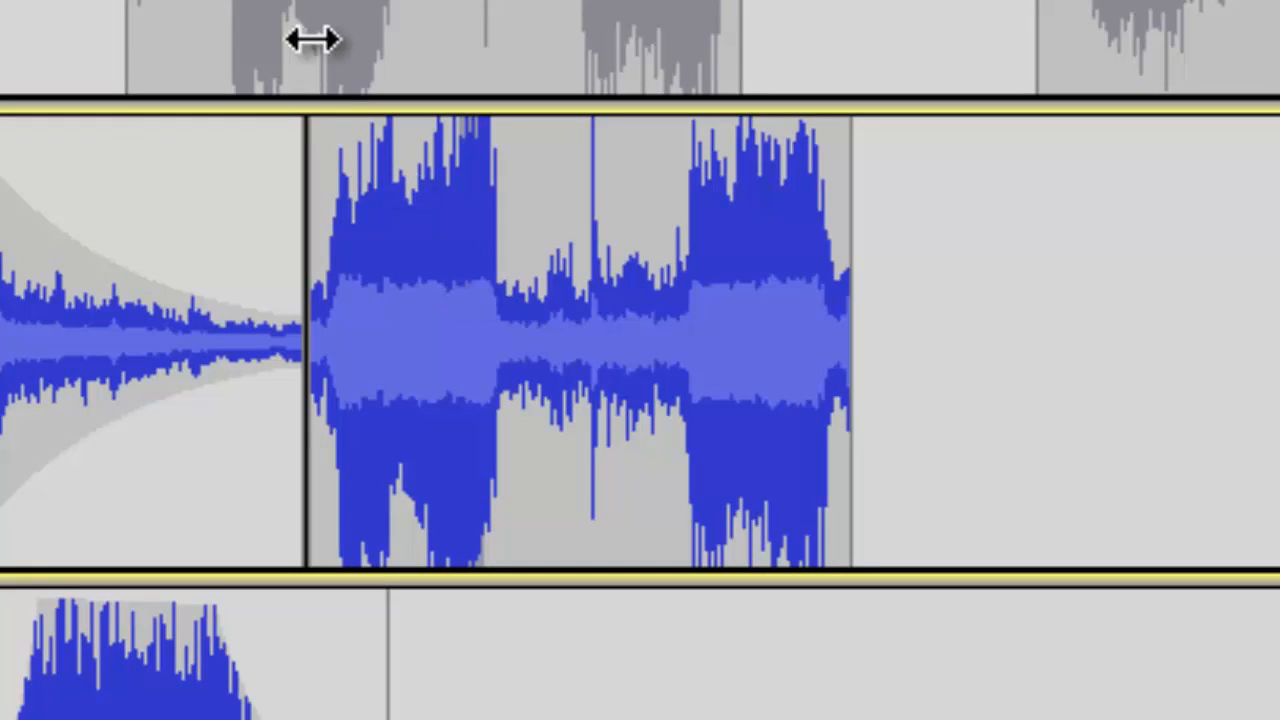
With the Envelope tool, add a point near the start of the moved section and pull its start down into a fade-in.
key("F2")
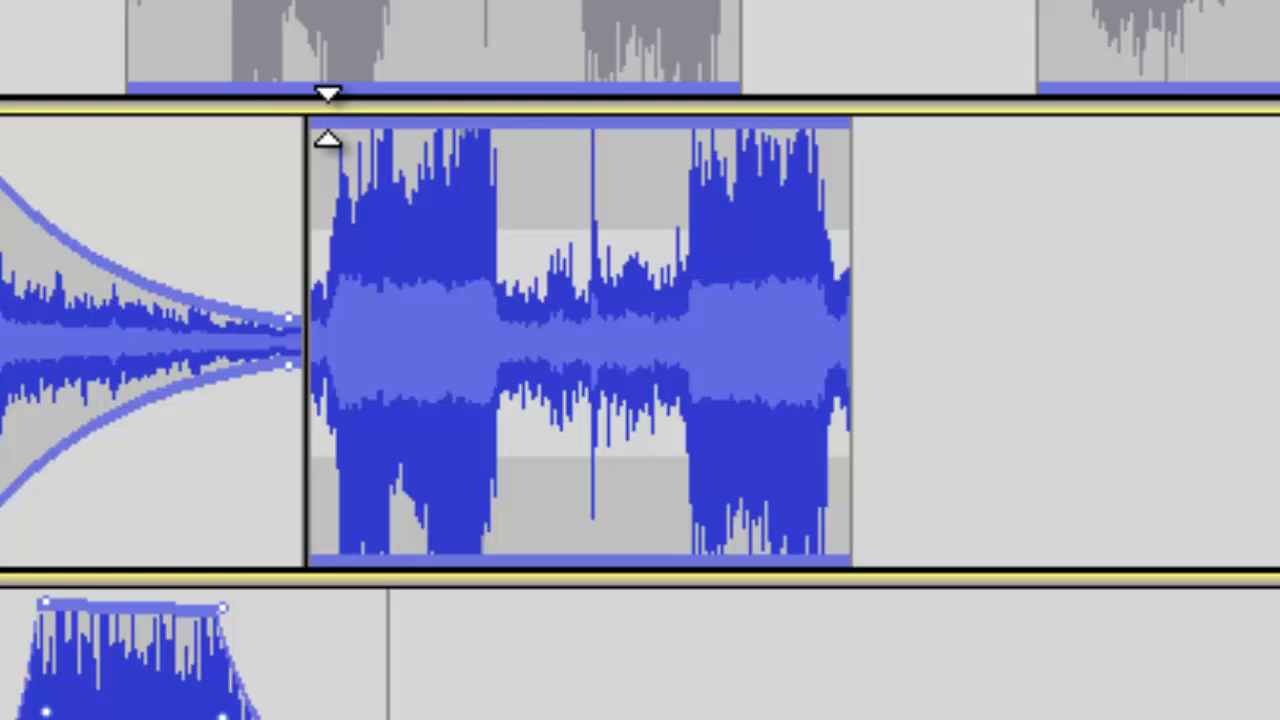
left_click(330, 118)
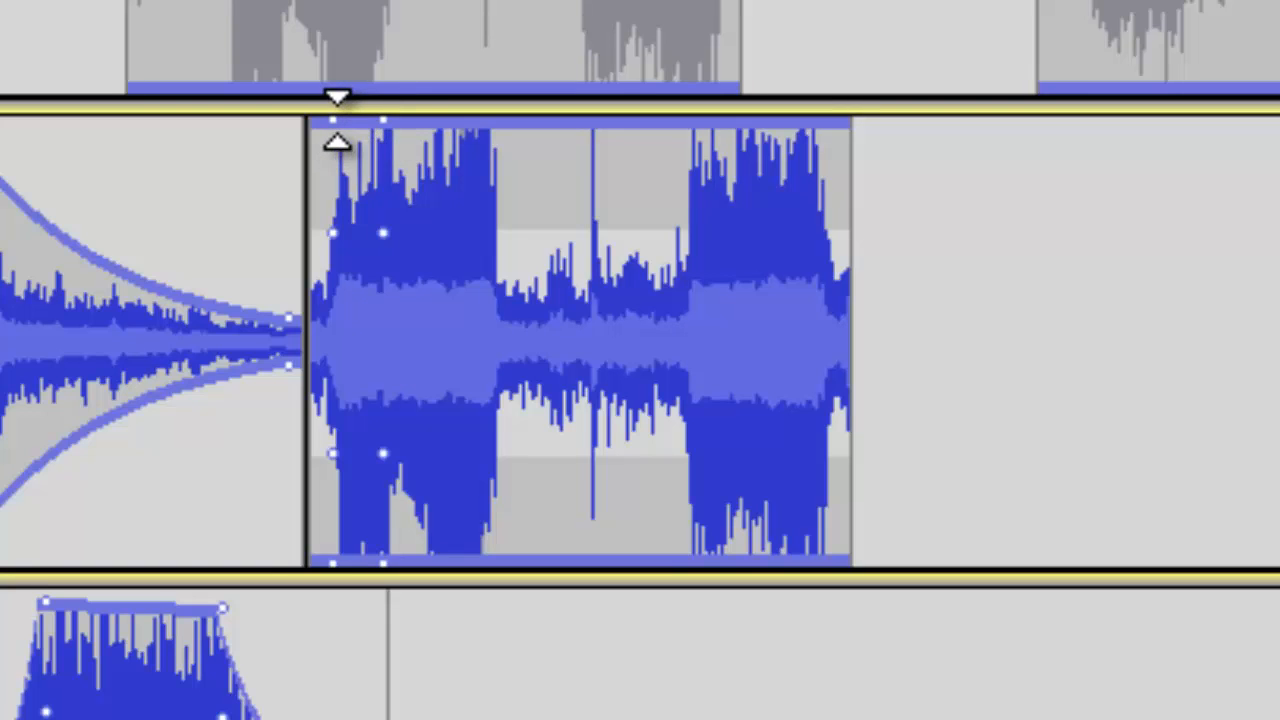
left_click_drag(337, 120, 303, 298)
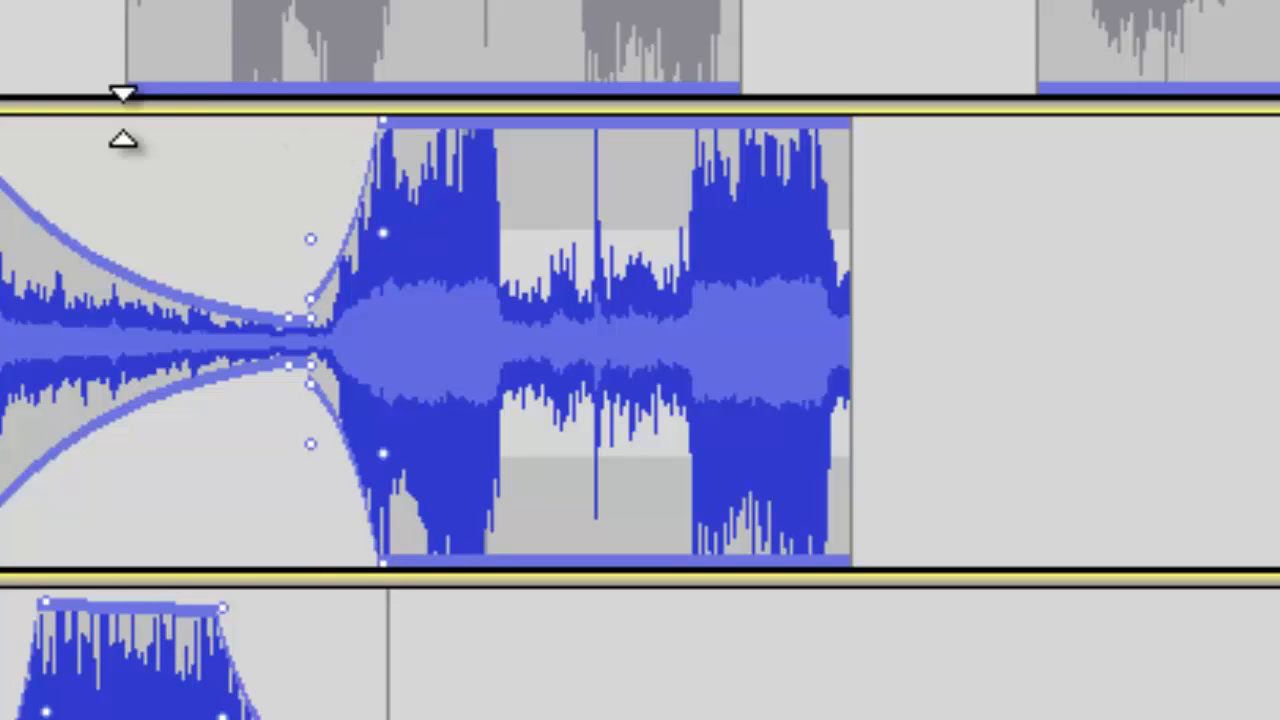
Play the project to hear the fade-out blending into the fade-in.
left_click(2, 50)
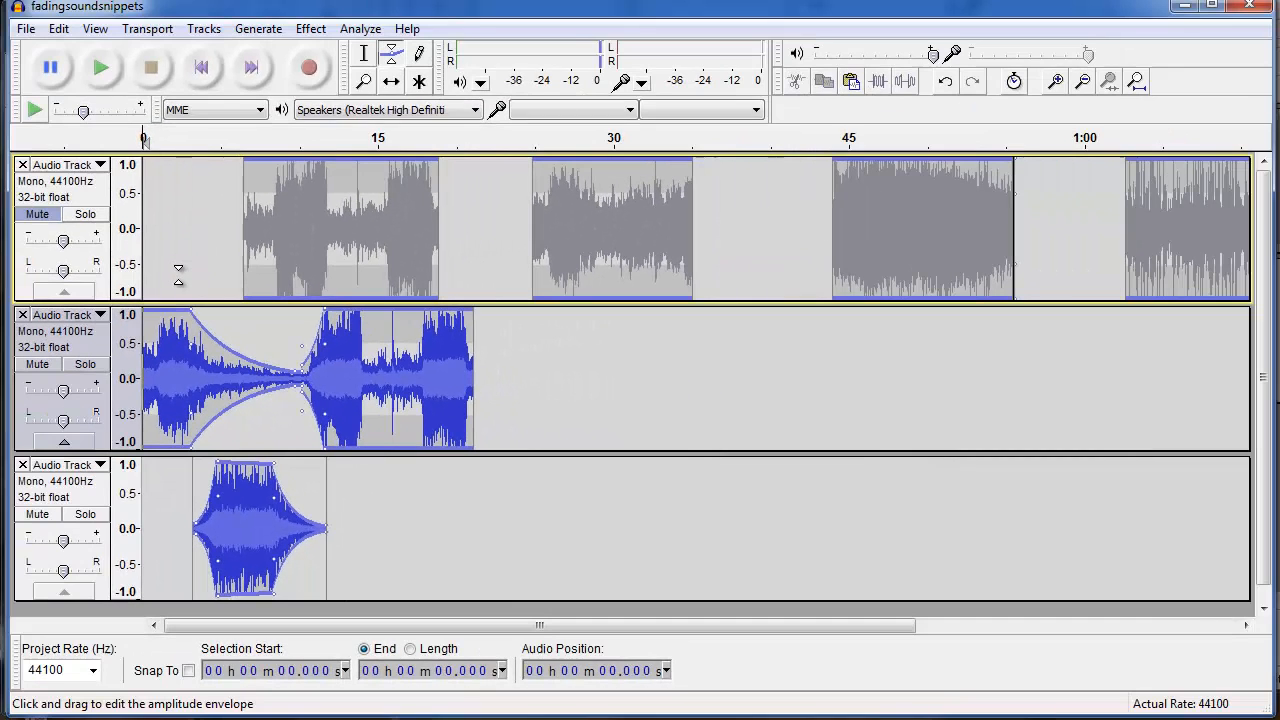
key("space")
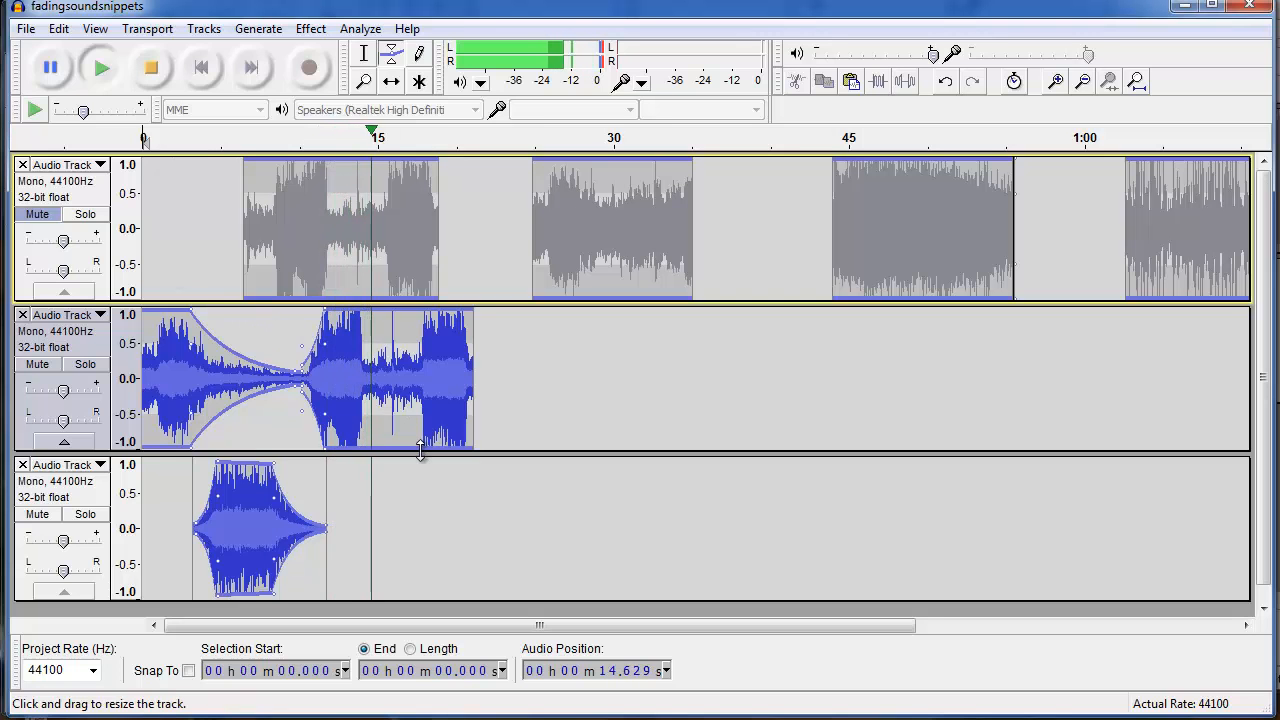
key("space")
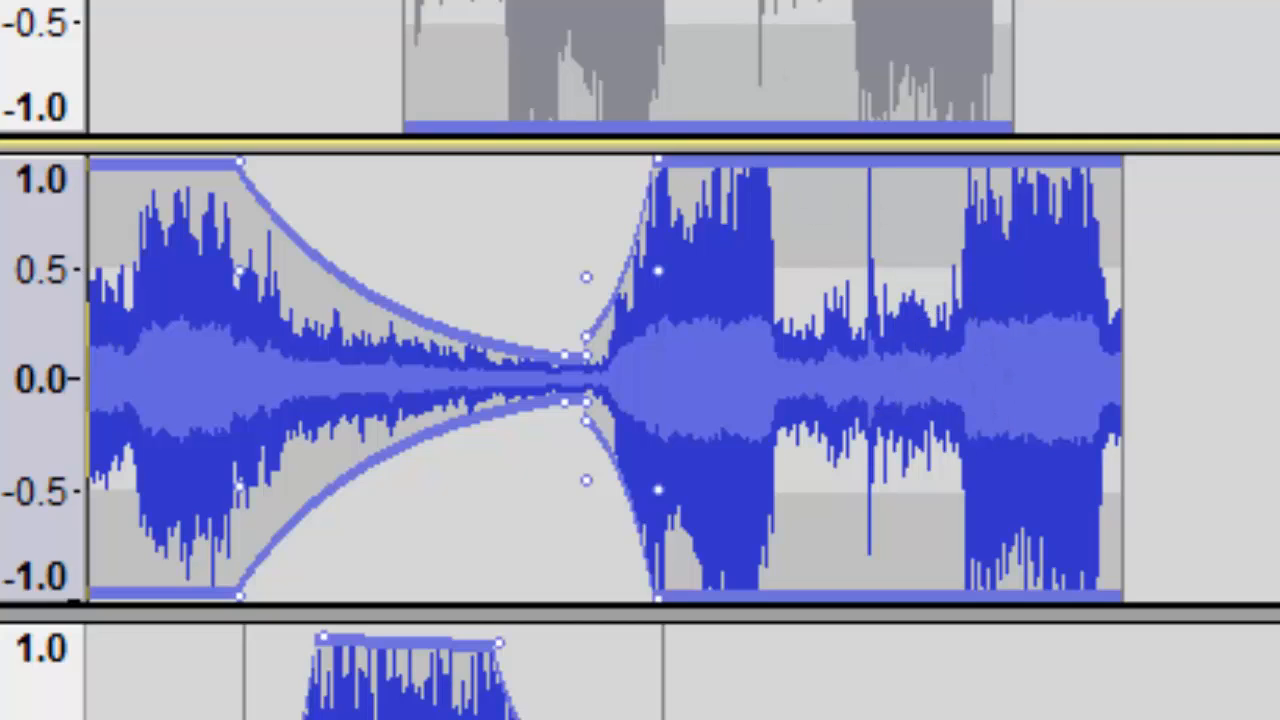
With the Selection tool, select a middle stretch of the second section in the first new track and delete it.
key("F1")
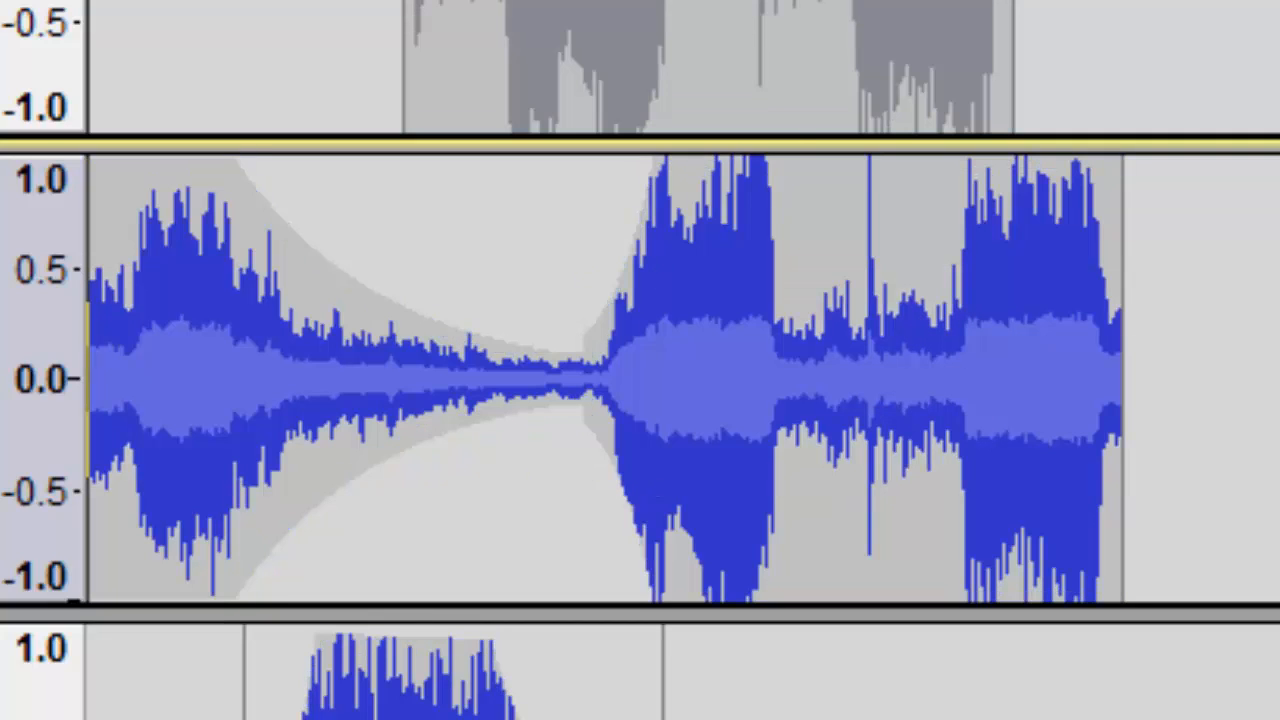
left_click(813, 235)
left_click_drag(818, 235, 931, 240)
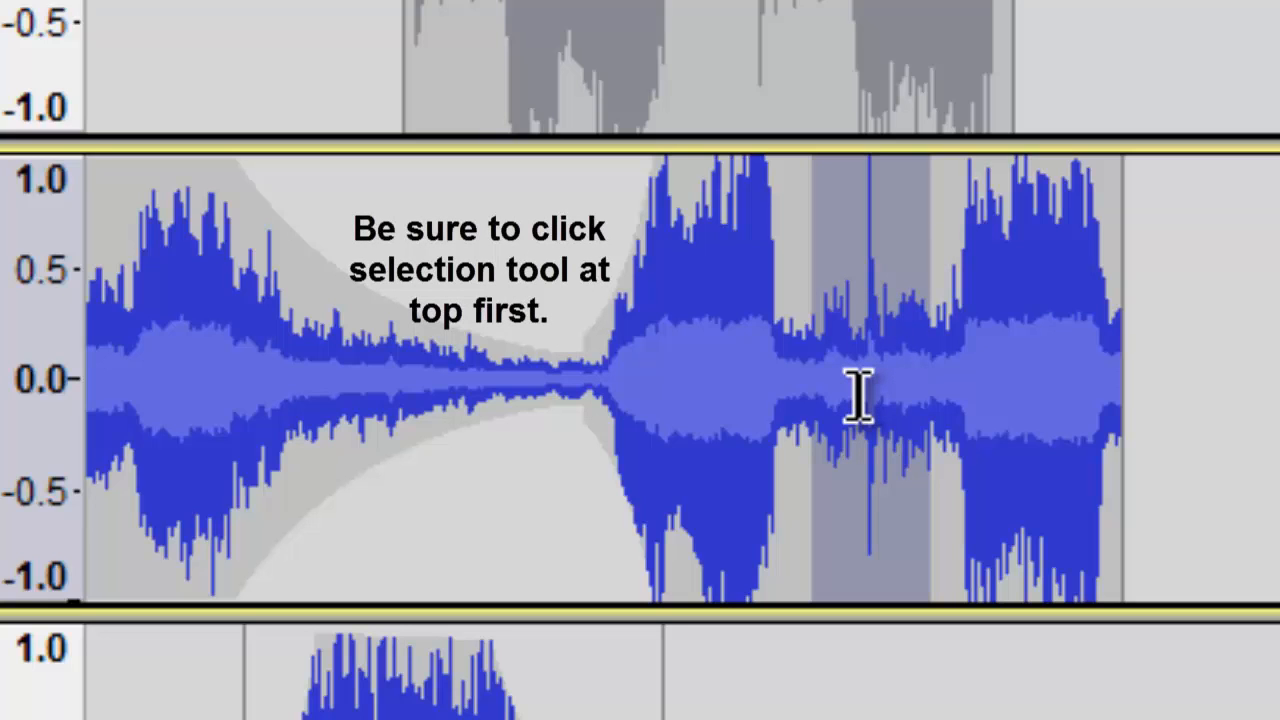
key("Delete")
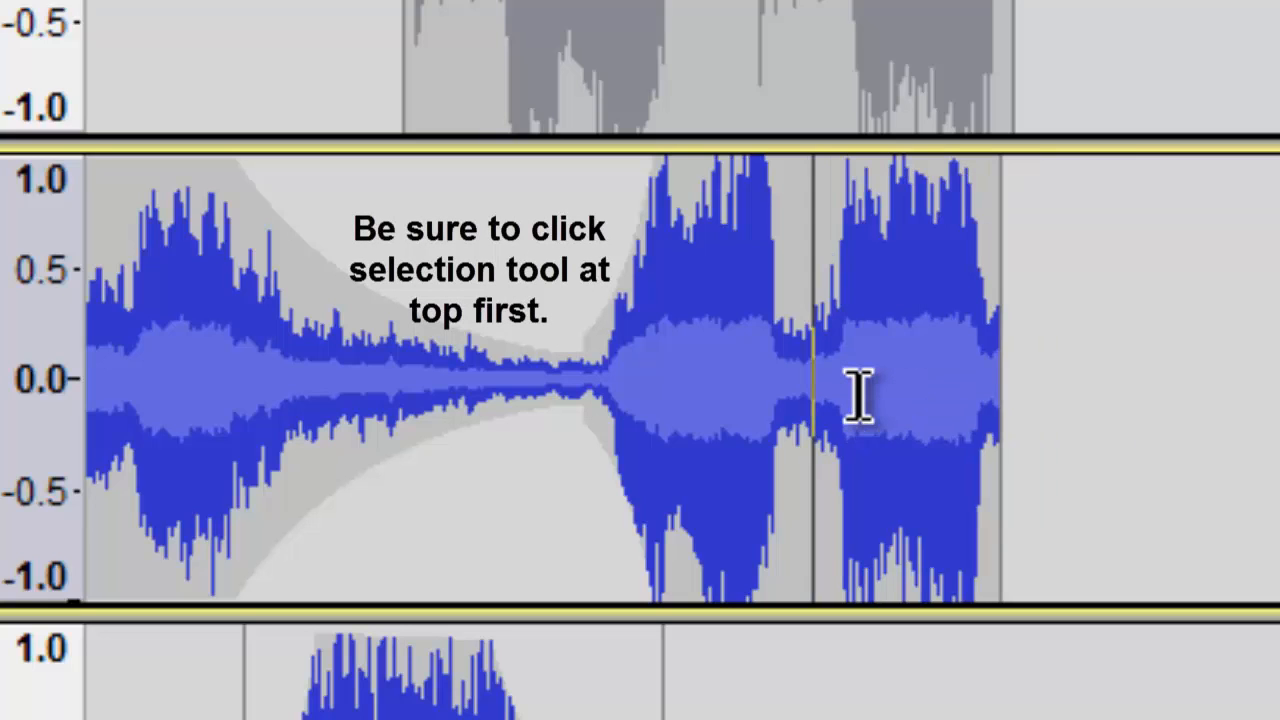
Play the edited first new track from the junction between its two sections.
left_click(550, 191)
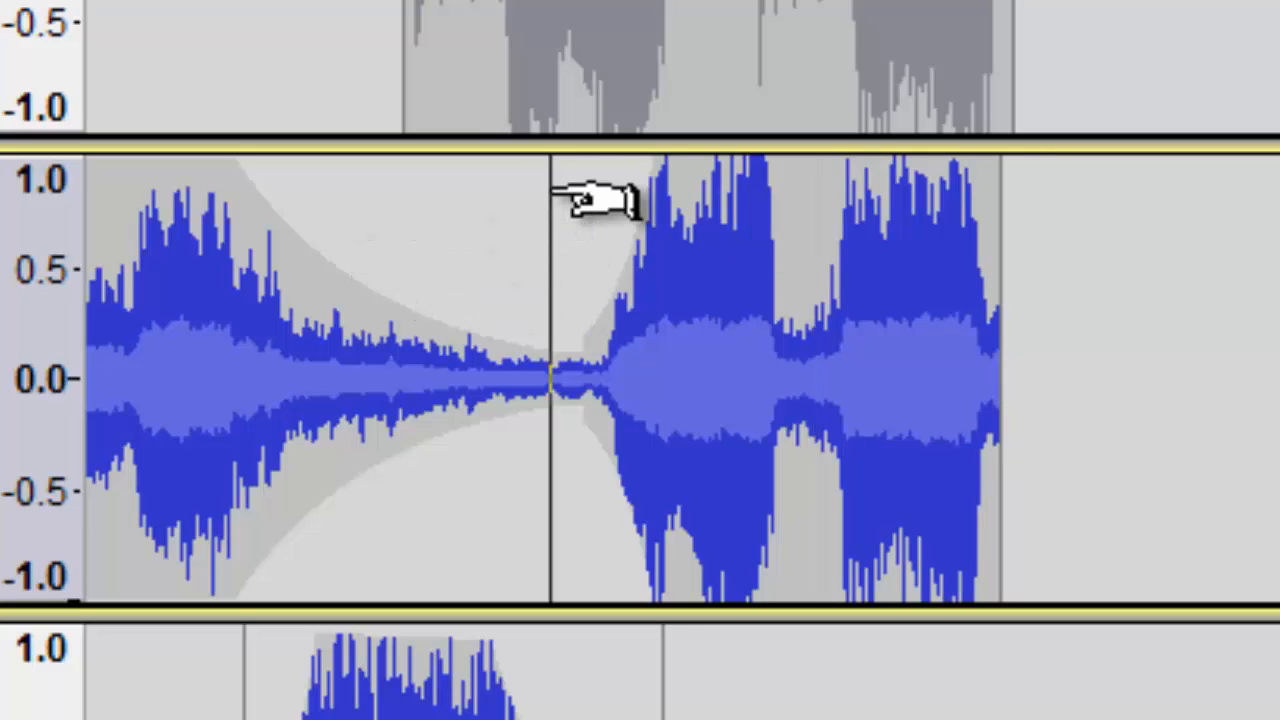
key("space")
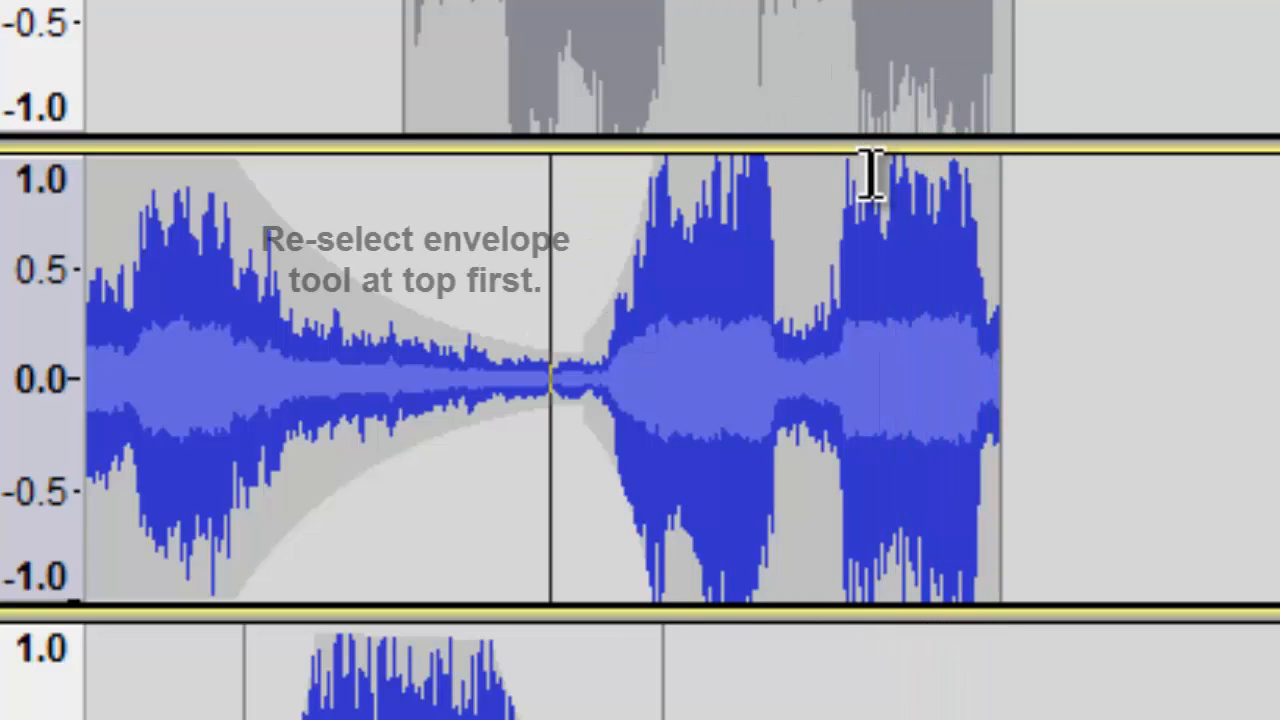
With the Envelope tool, add points near the end of the second section and pull its end down into a fade-out.
key("F2")
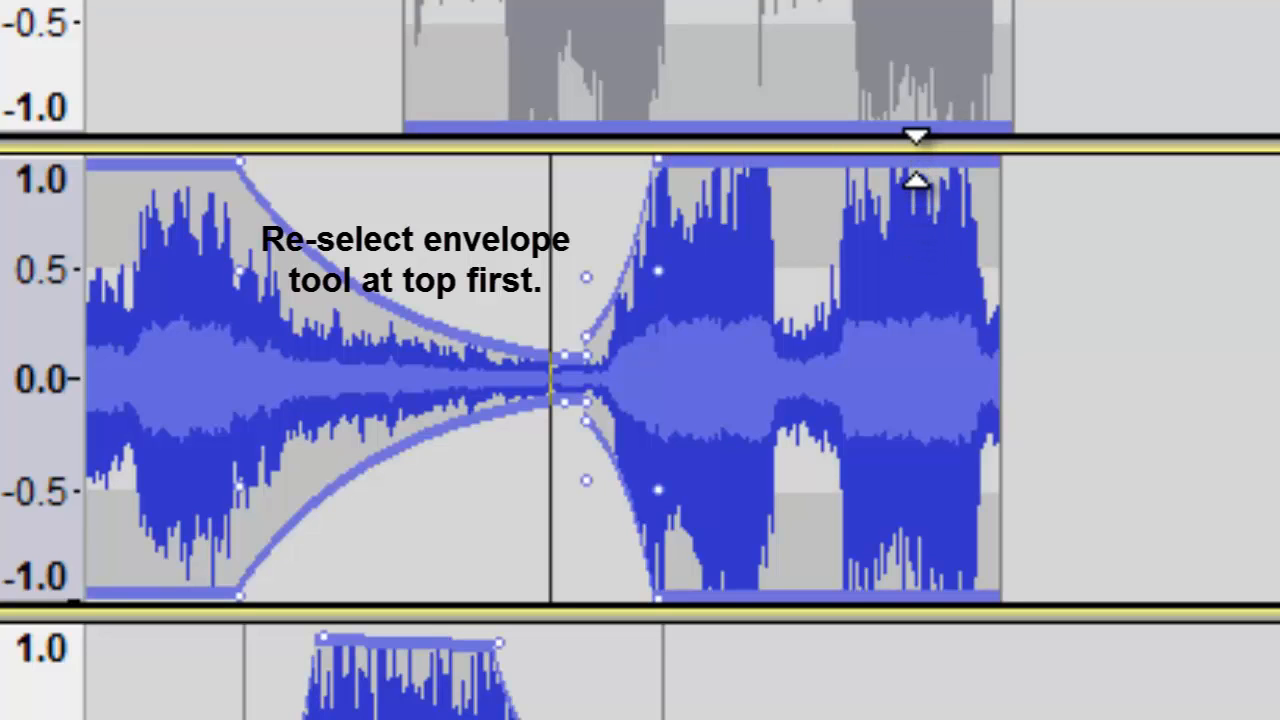
left_click(922, 162)
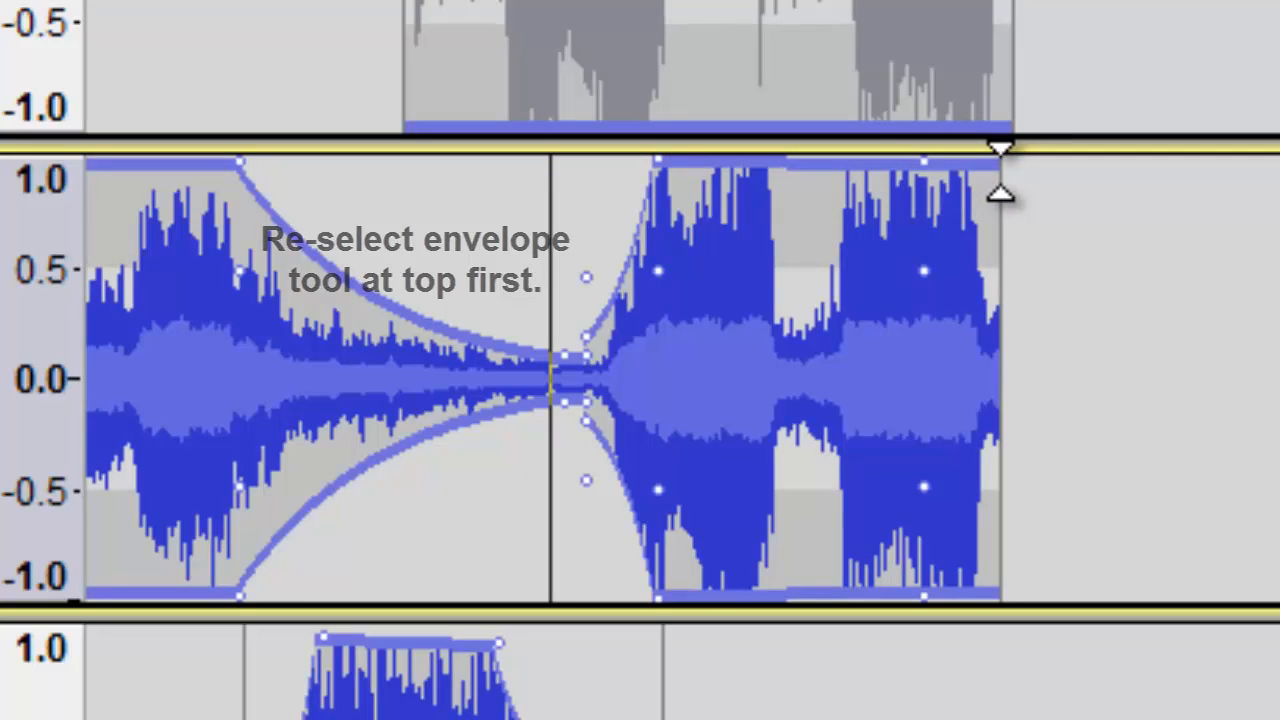
left_click(990, 168)
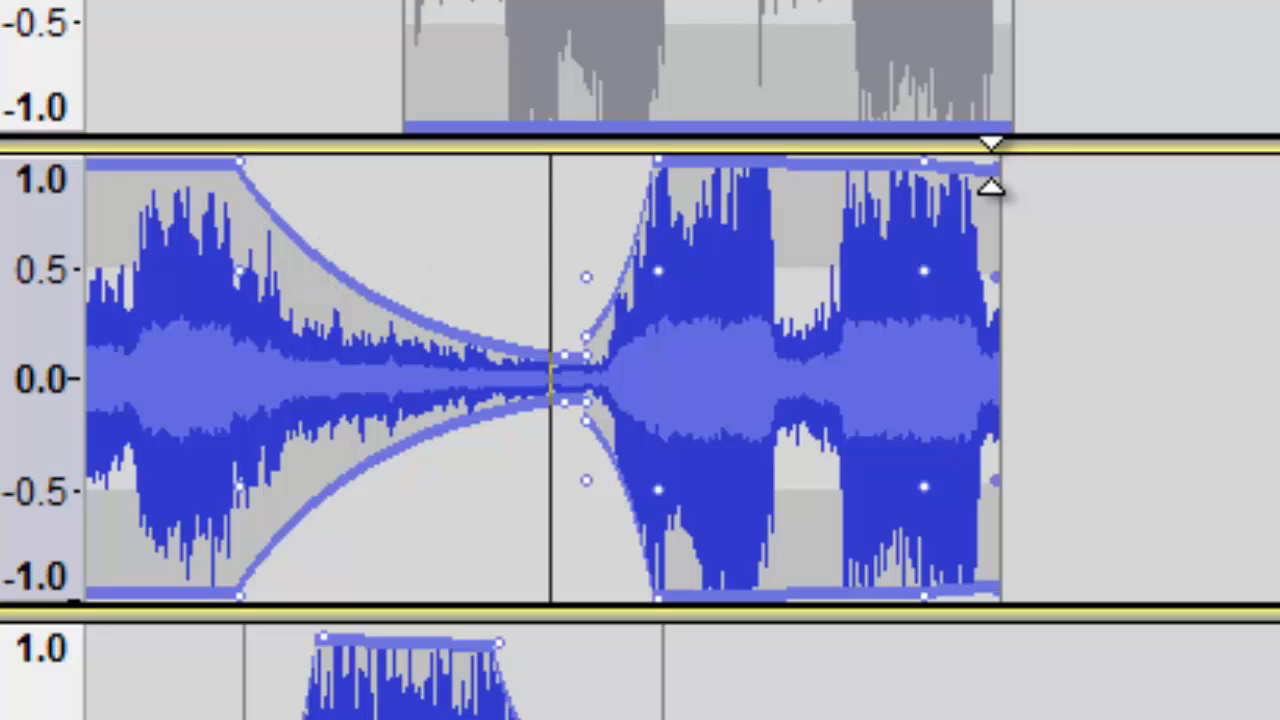
left_click_drag(990, 168, 1005, 370)
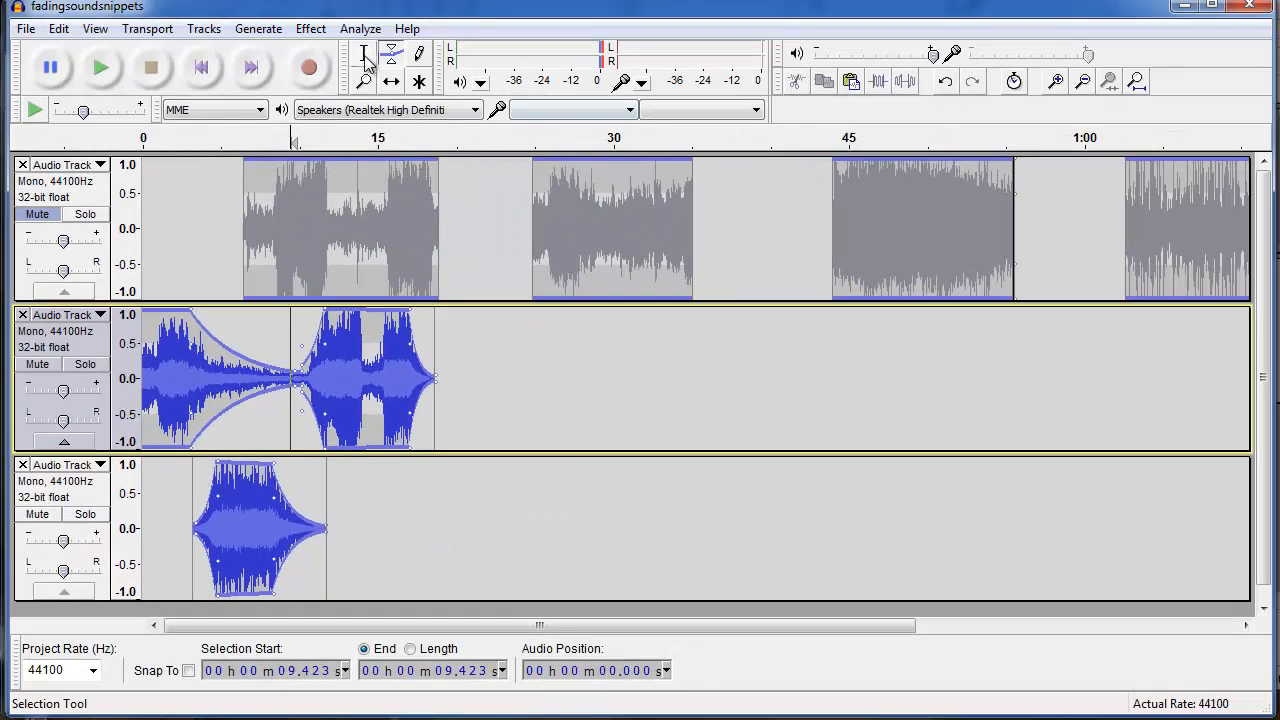
Copy about 44.0 s to 55.6 s of the original track and paste it into the second new track at about 16.8 s.
left_click(365, 56)
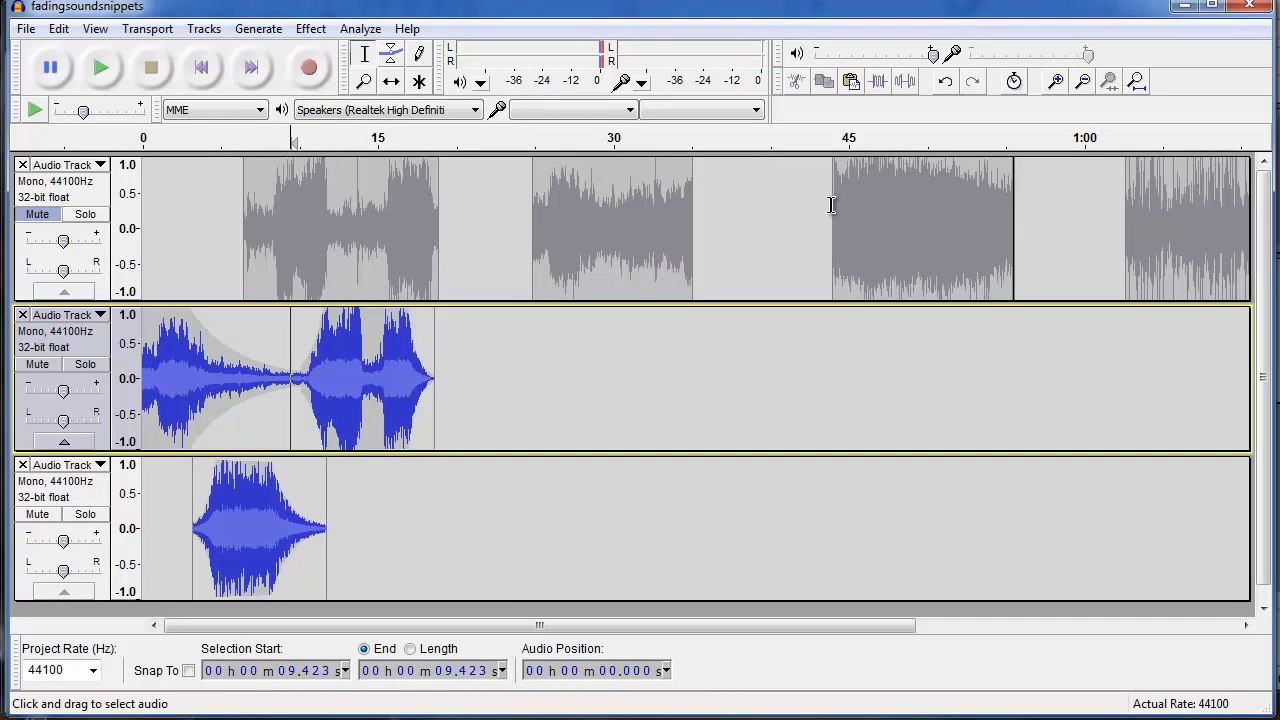
left_click_drag(832, 205, 1015, 224)
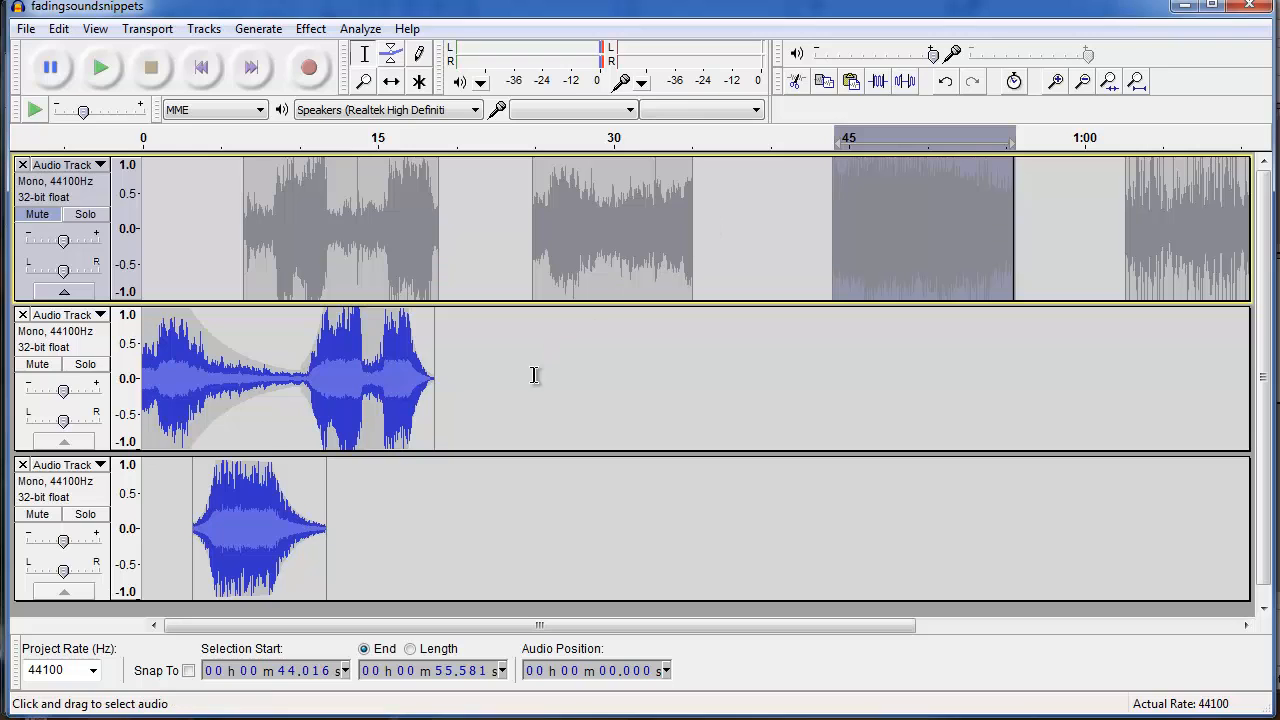
left_click(406, 490)
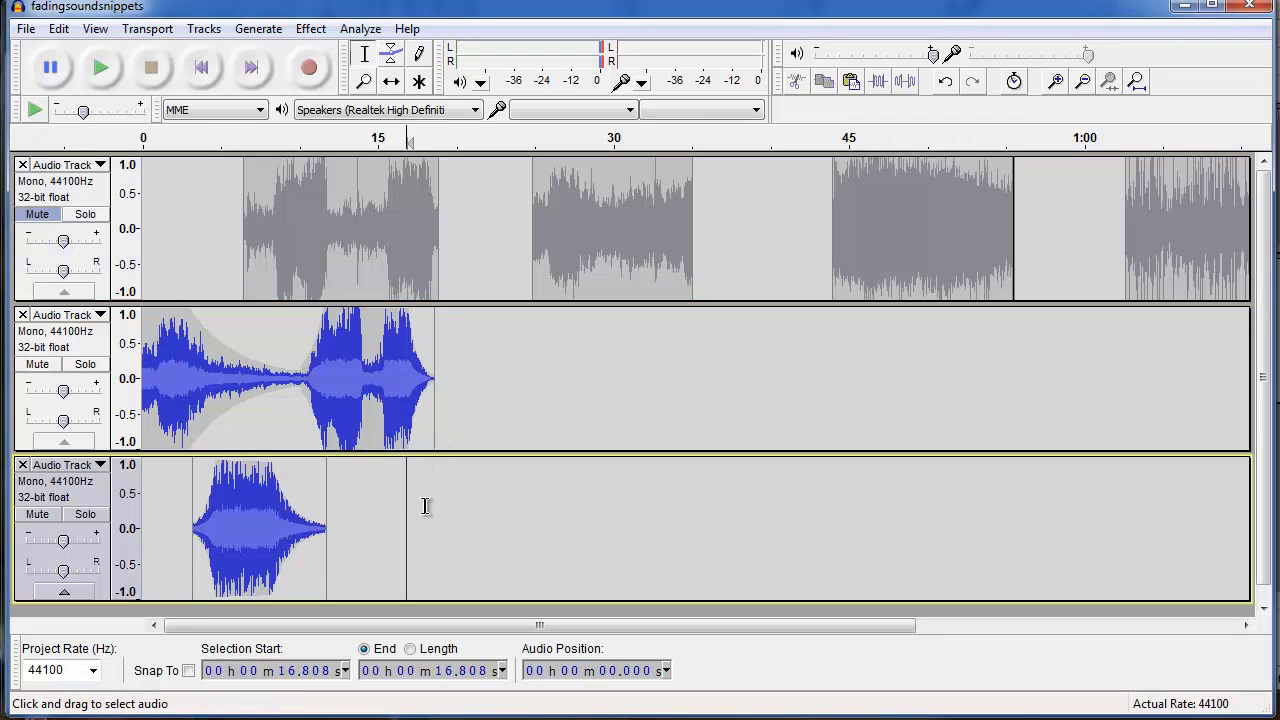
key("ctrl+v")
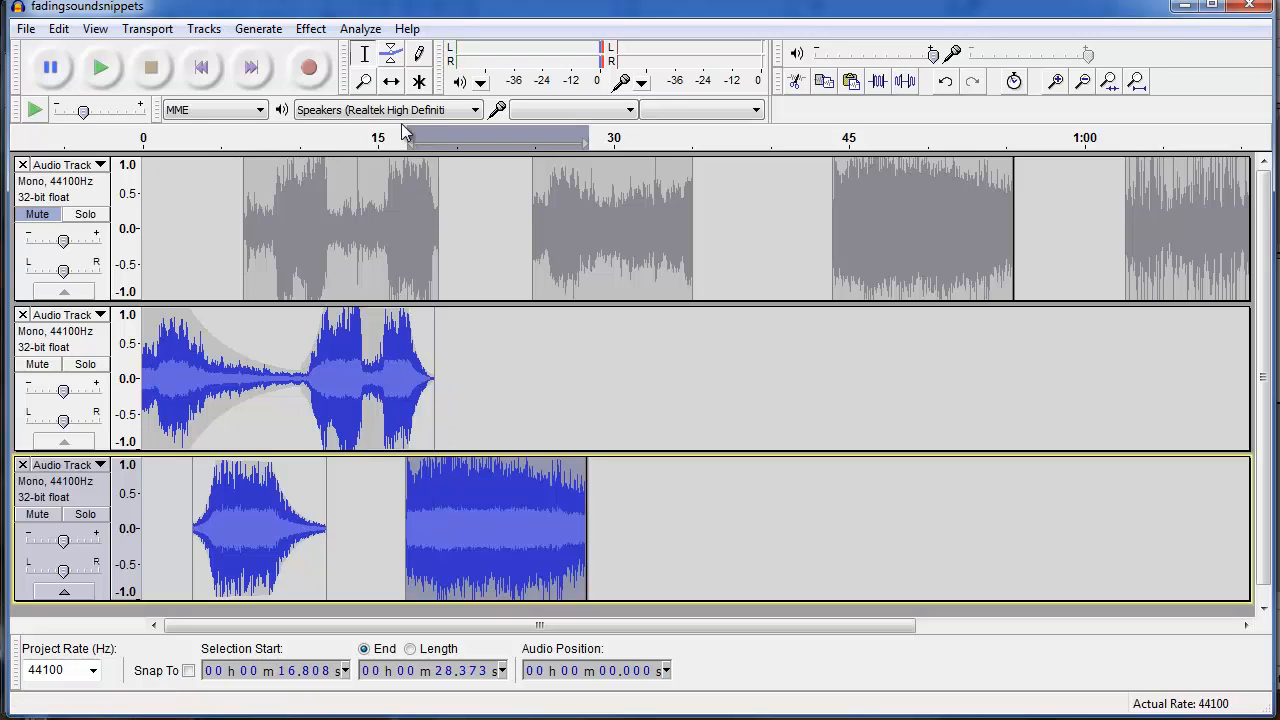
With the Time Shift tool, nudge the newly pasted clip slightly right to start at about 17.4 s.
left_click(391, 81)
left_click_drag(467, 540, 476, 545)
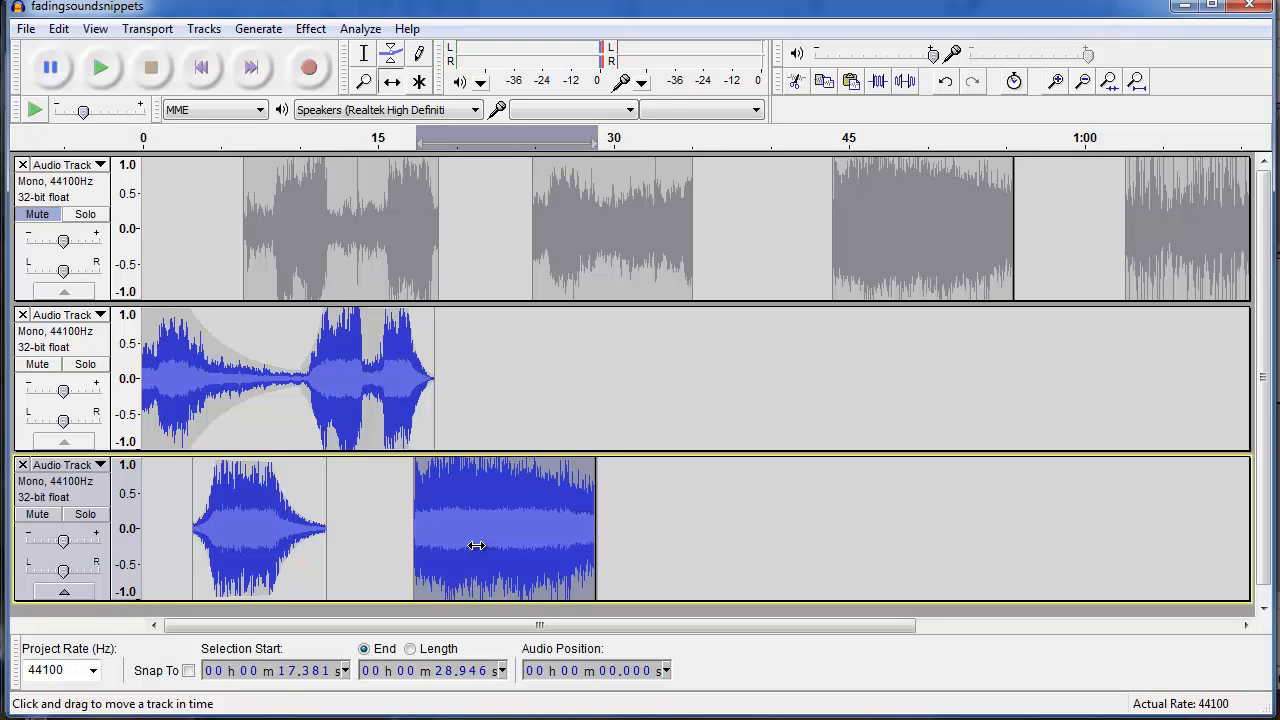
left_click(391, 53)
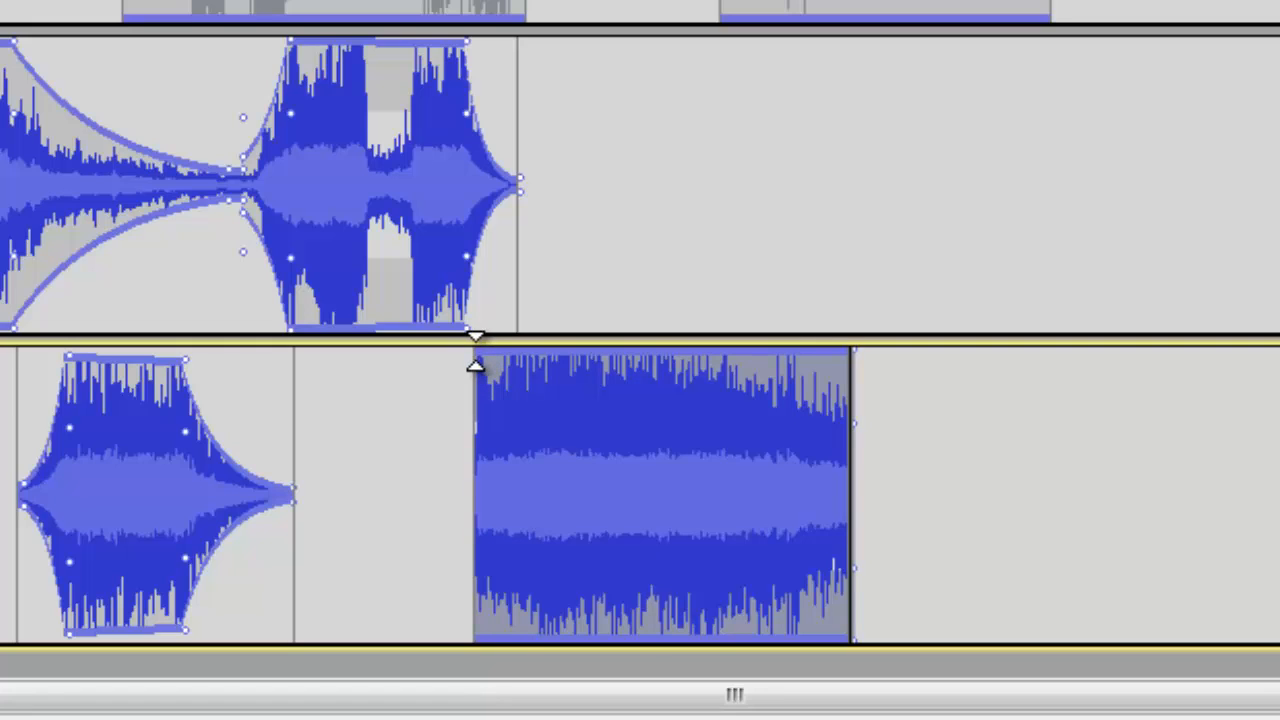
Add an envelope point near the start of the newly pasted clip in the second new track and pull its start down into a fade-in.
left_click(488, 365)
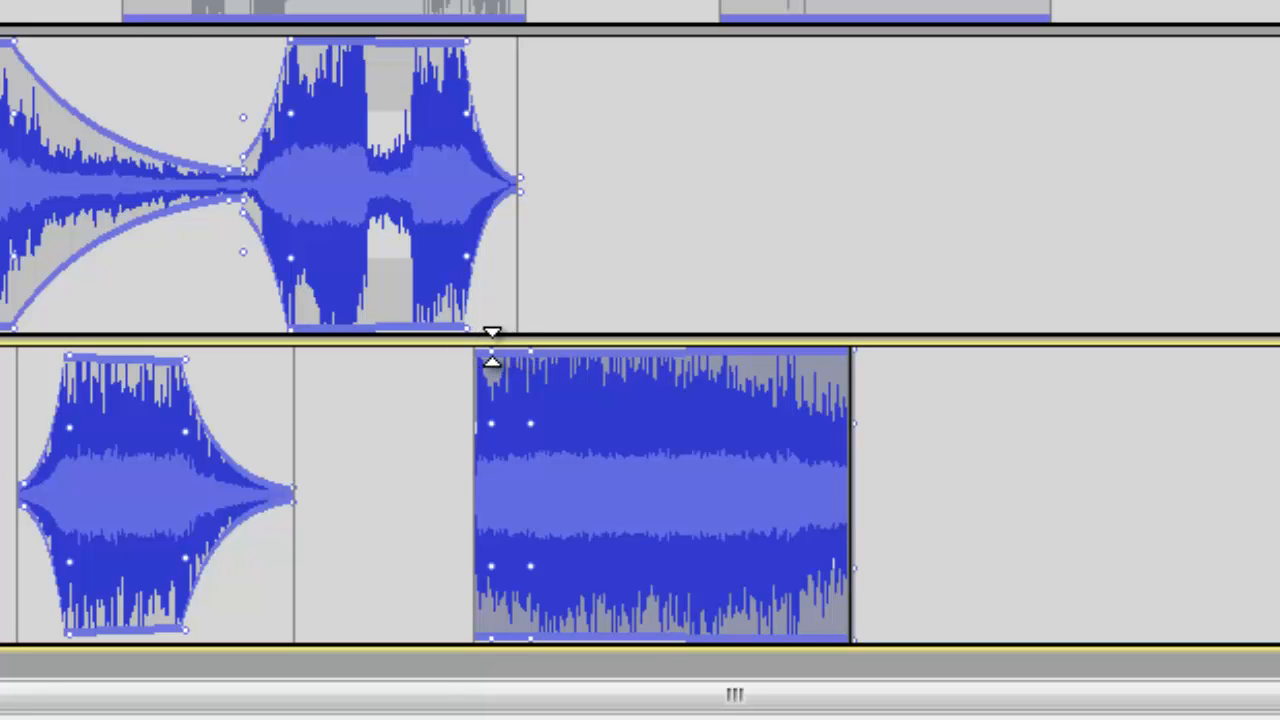
left_click_drag(488, 352, 463, 485)
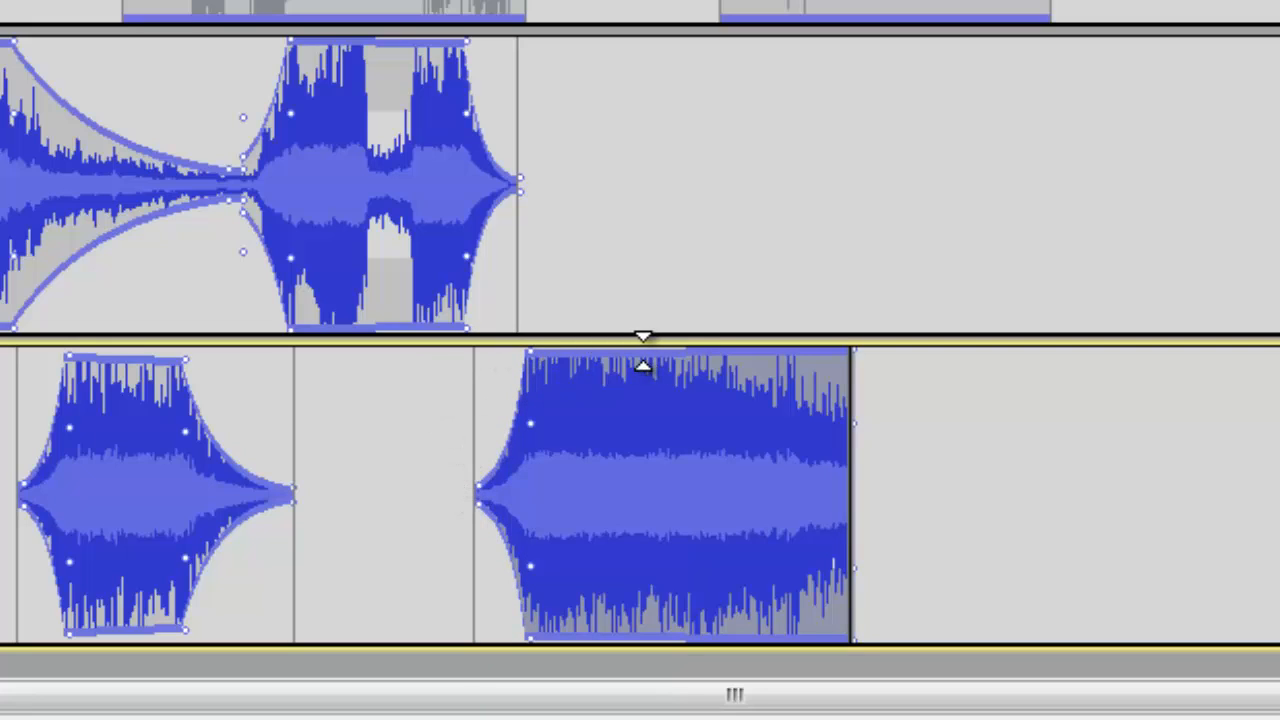
Add envelope points toward the end of the same clip and pull its end down into a fade-out.
left_click(645, 353)
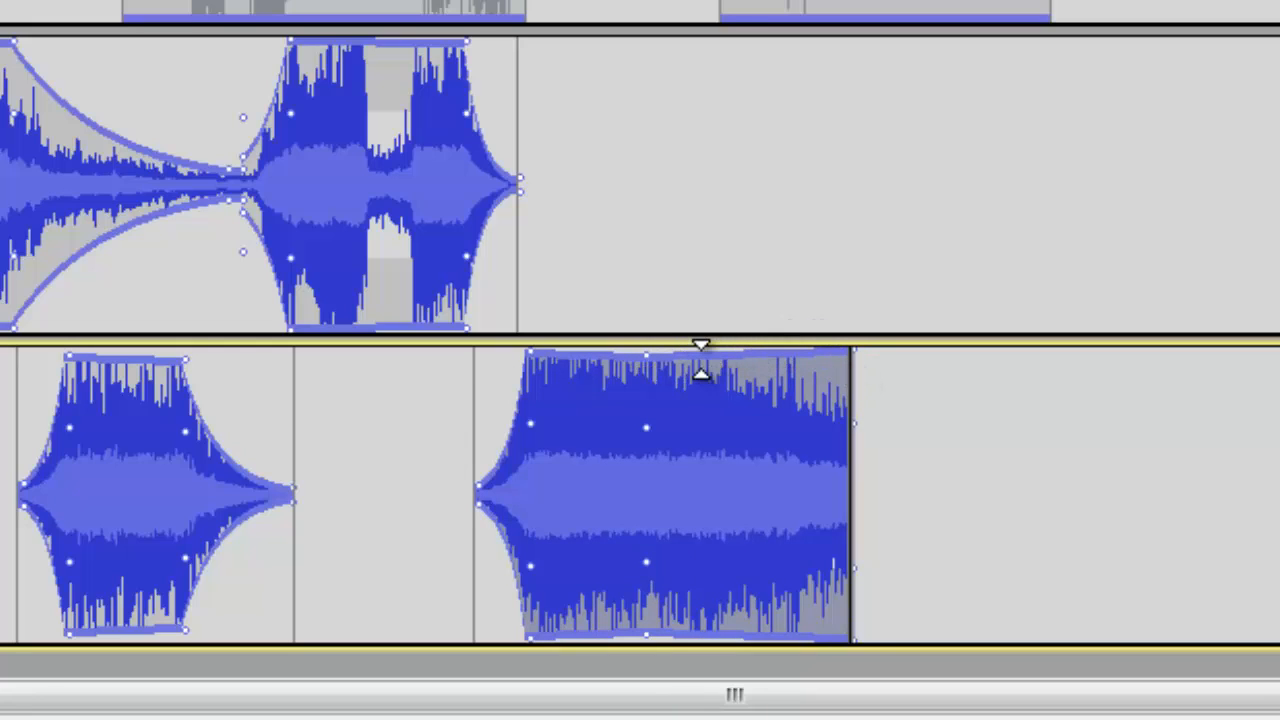
left_click_drag(703, 357, 851, 480)
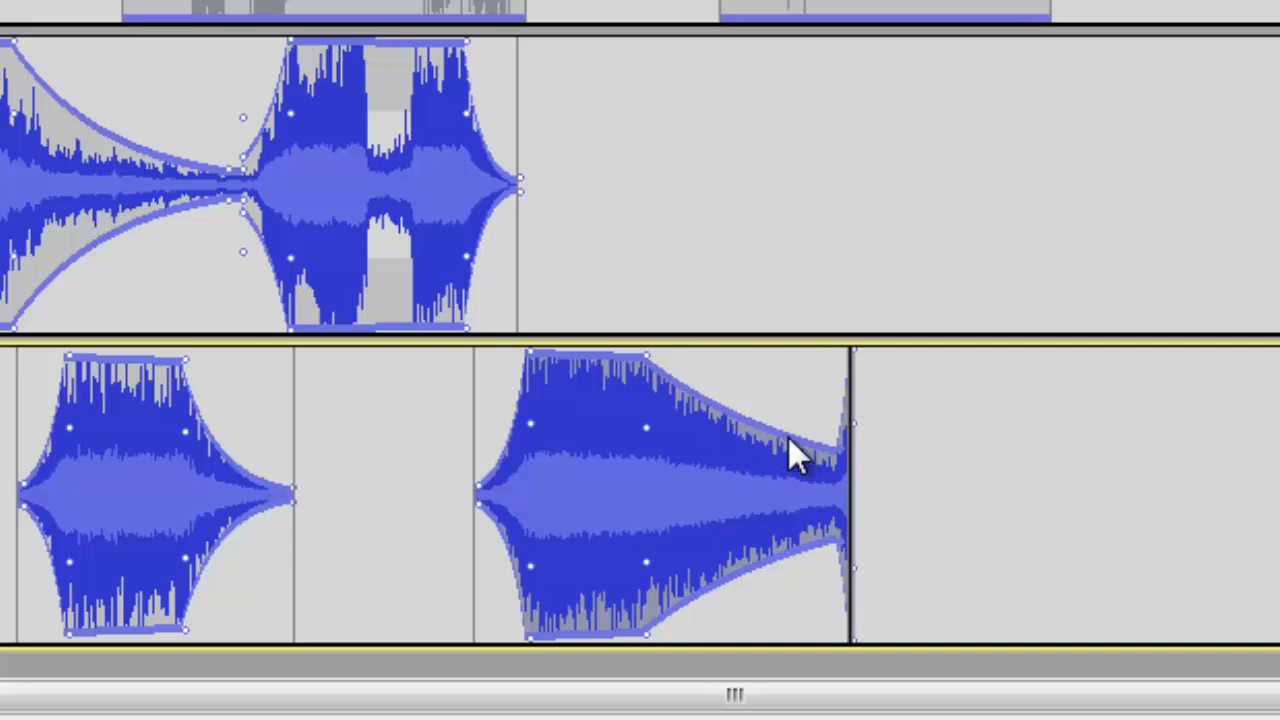
left_click(749, 319)
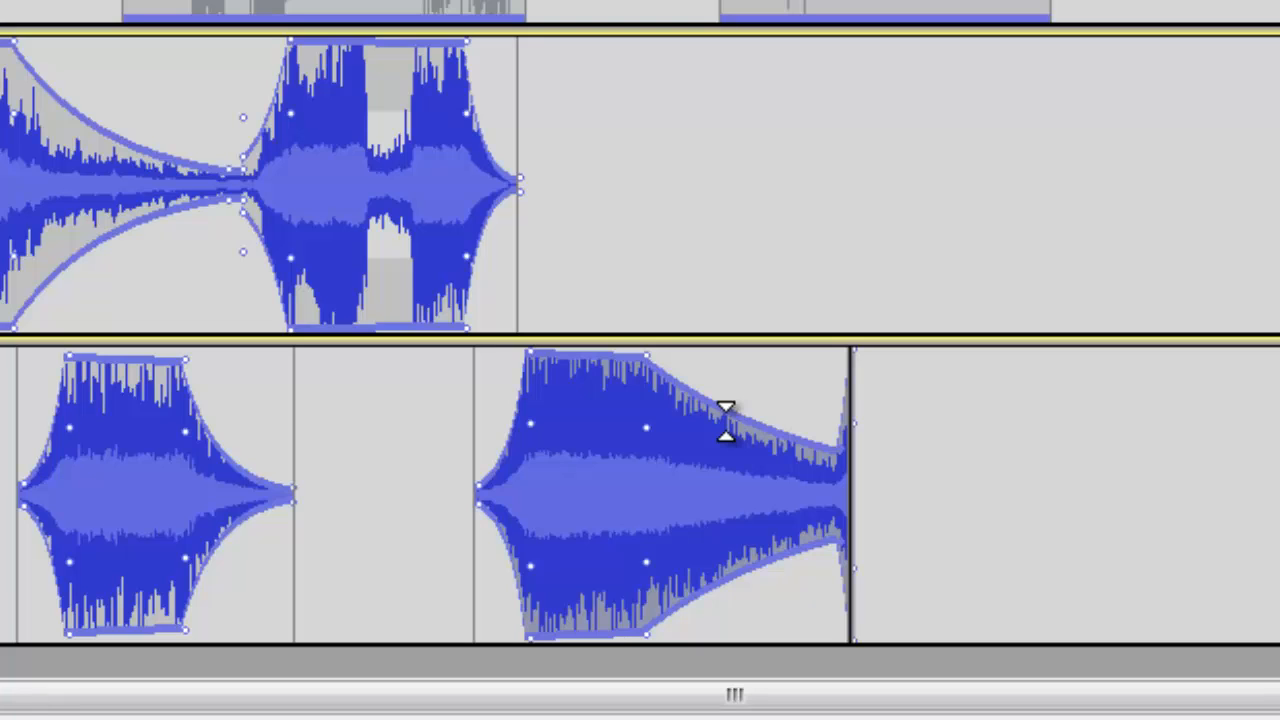
left_click(726, 421)
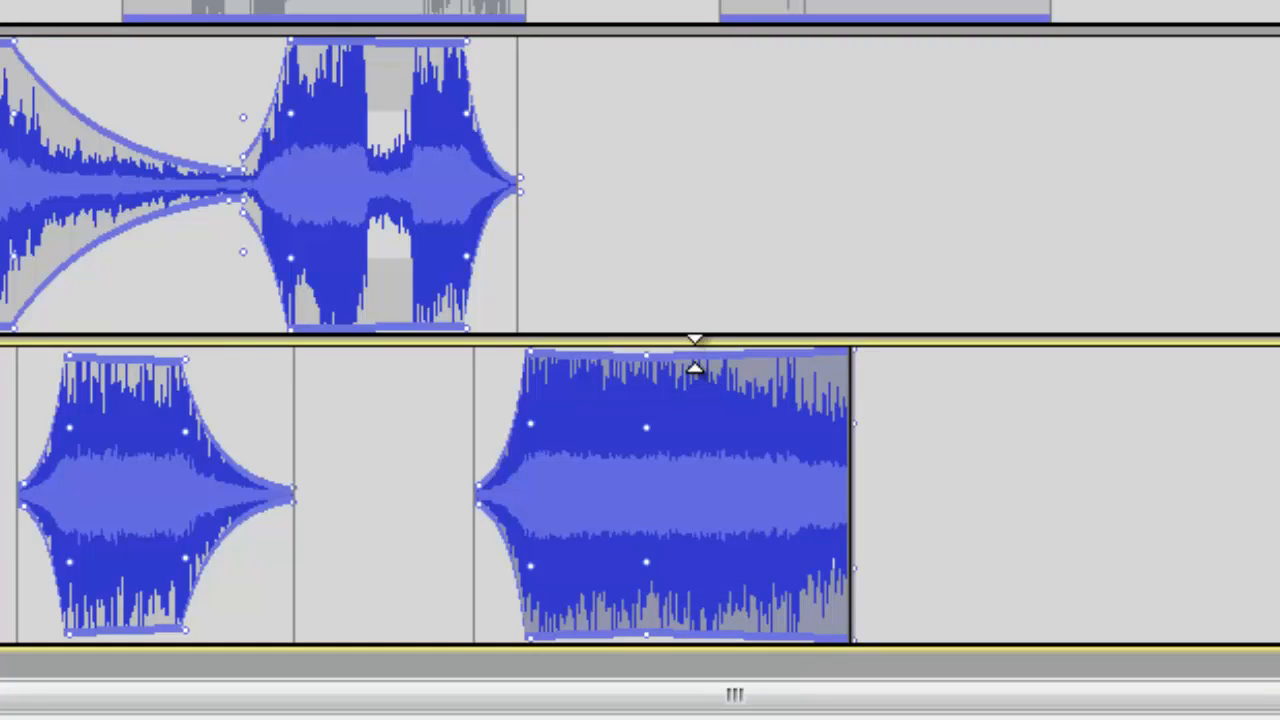
left_click(700, 357)
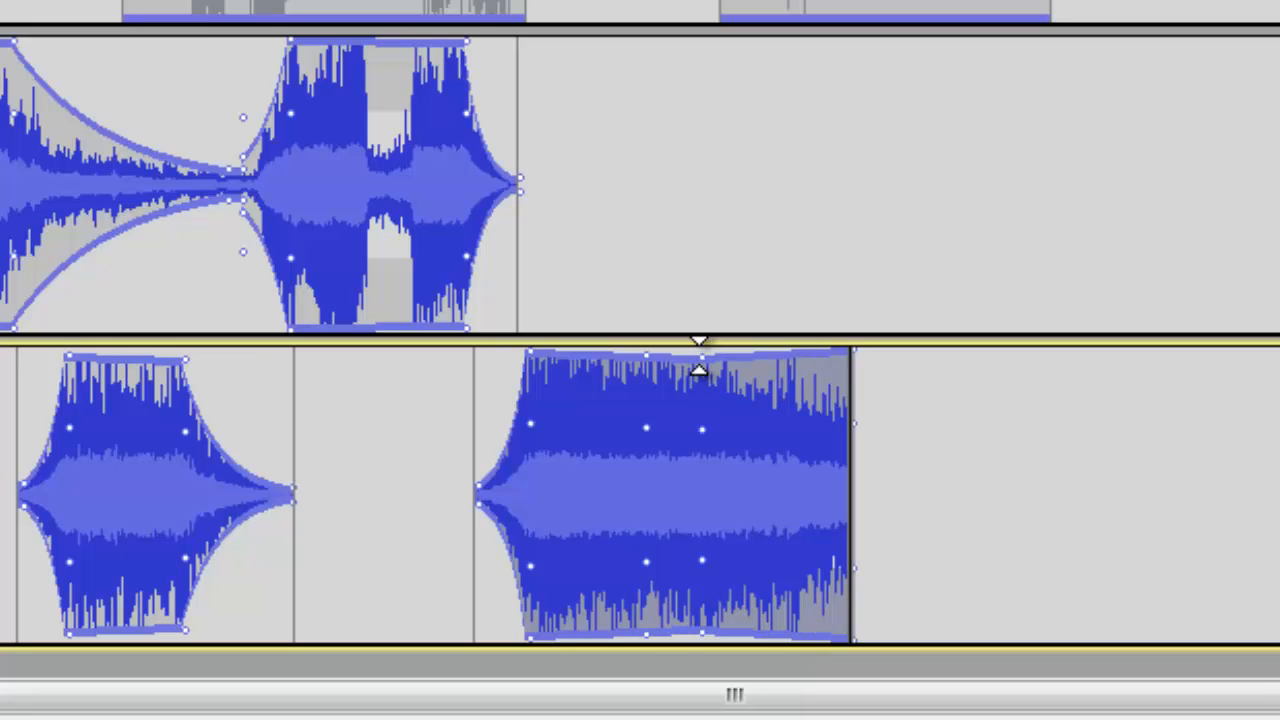
left_click(750, 360)
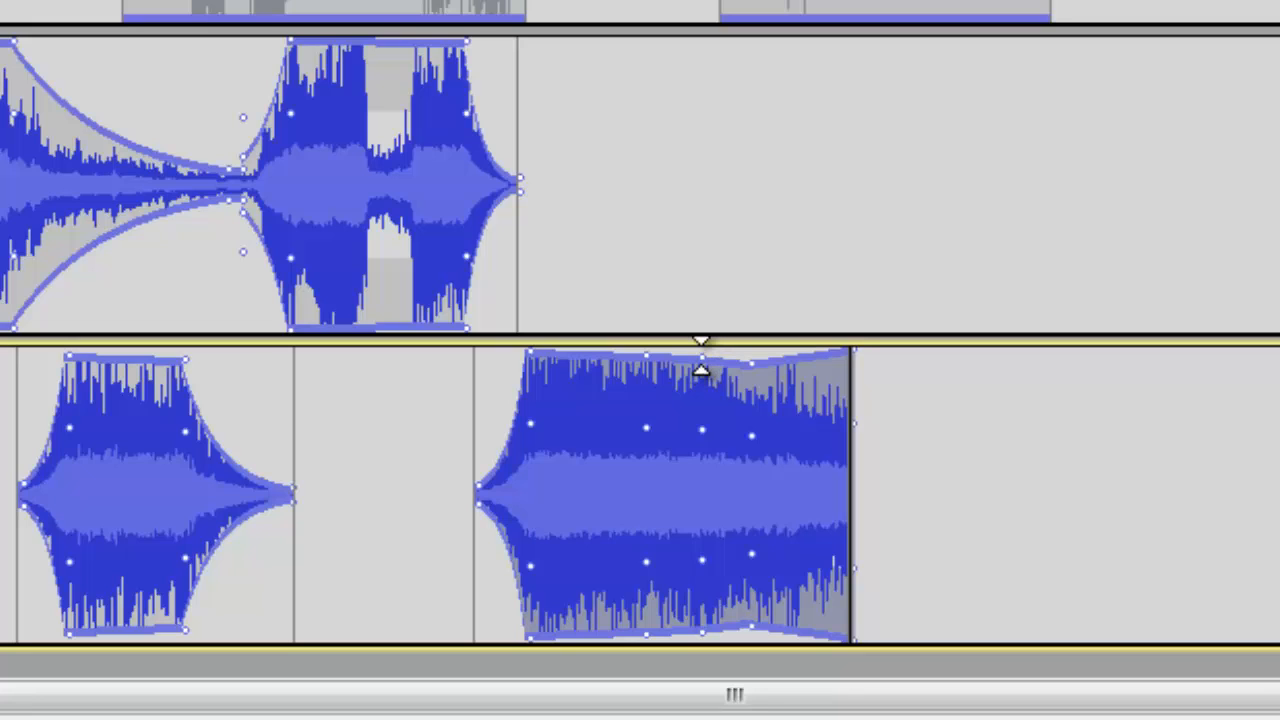
left_click_drag(702, 361, 680, 238)
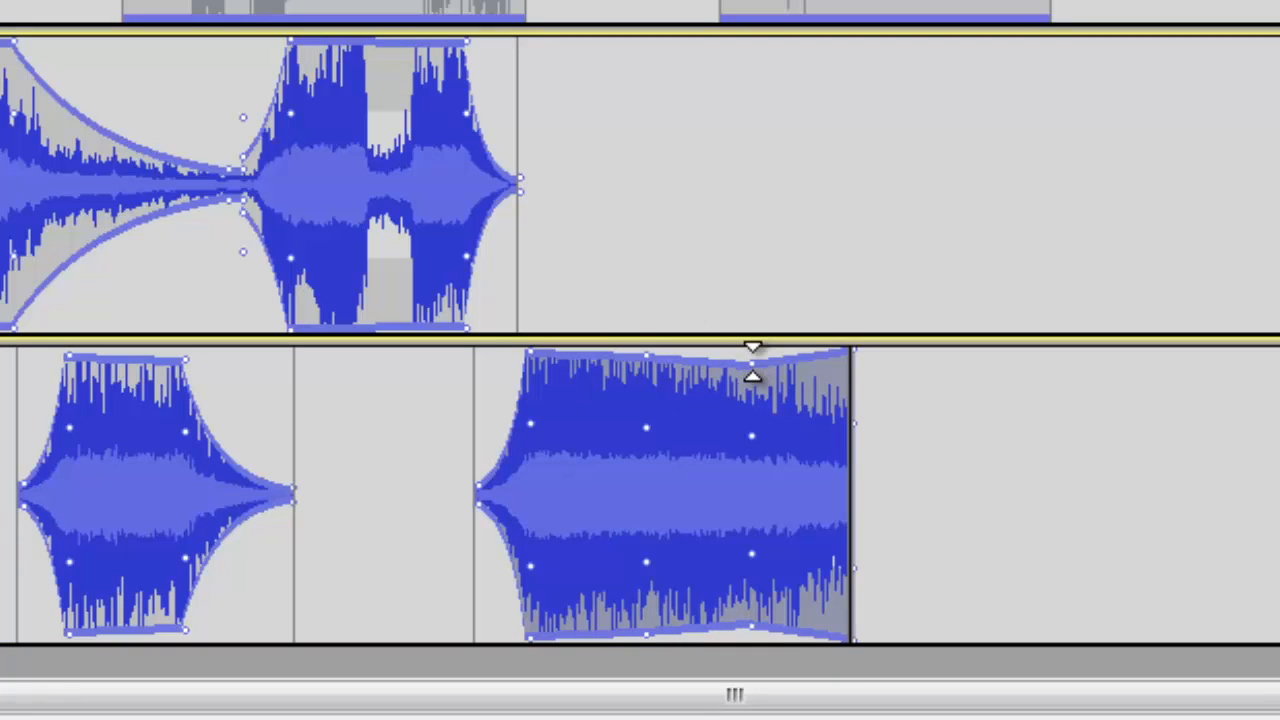
left_click_drag(752, 368, 720, 214)
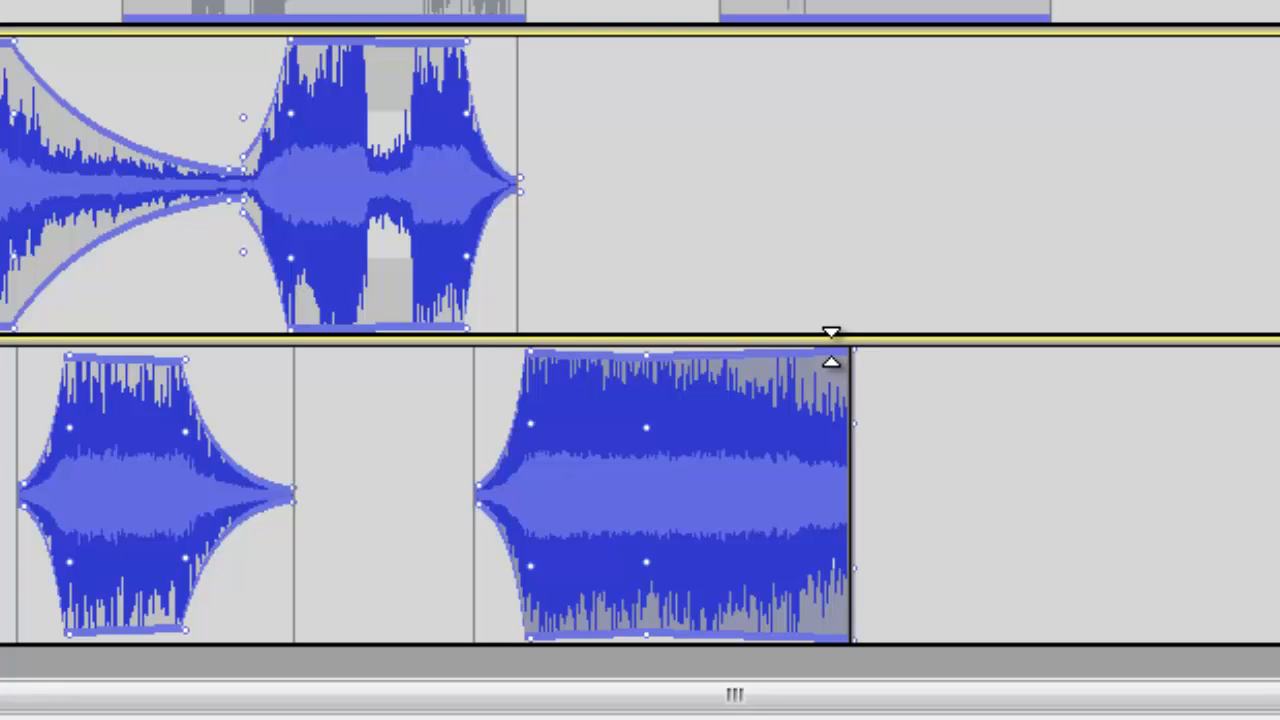
left_click(831, 346)
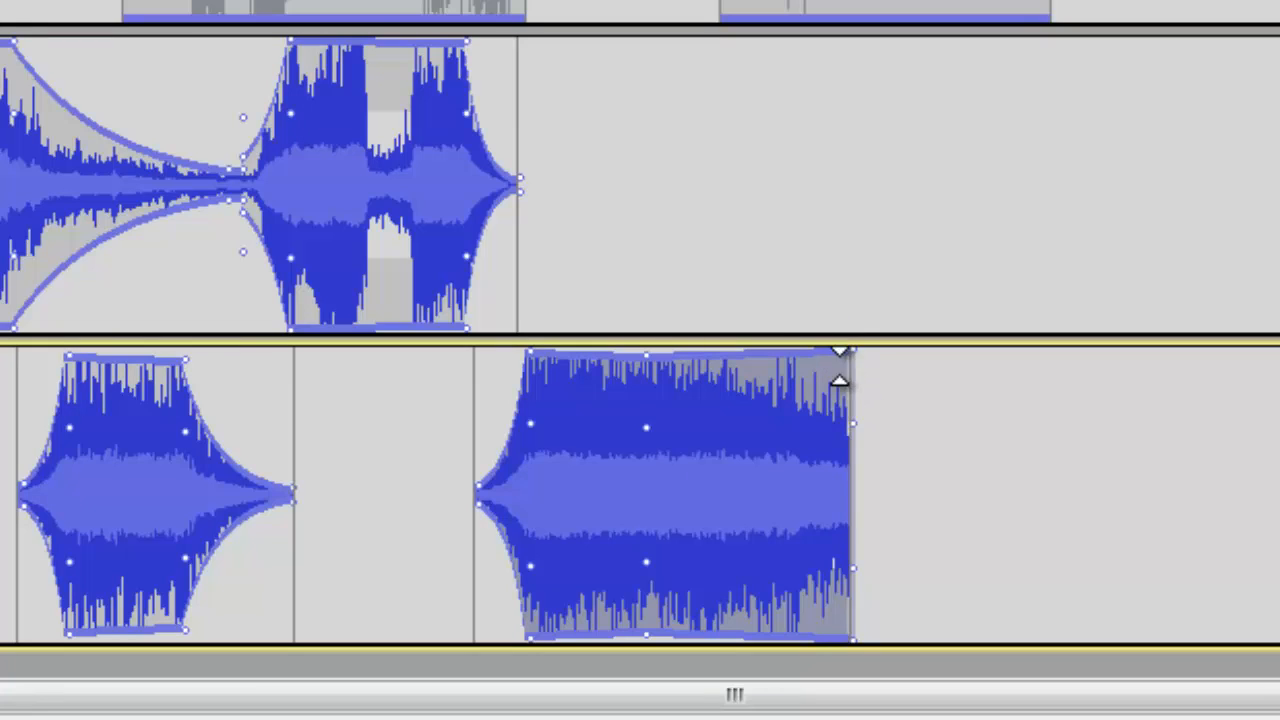
left_click_drag(837, 360, 848, 491)
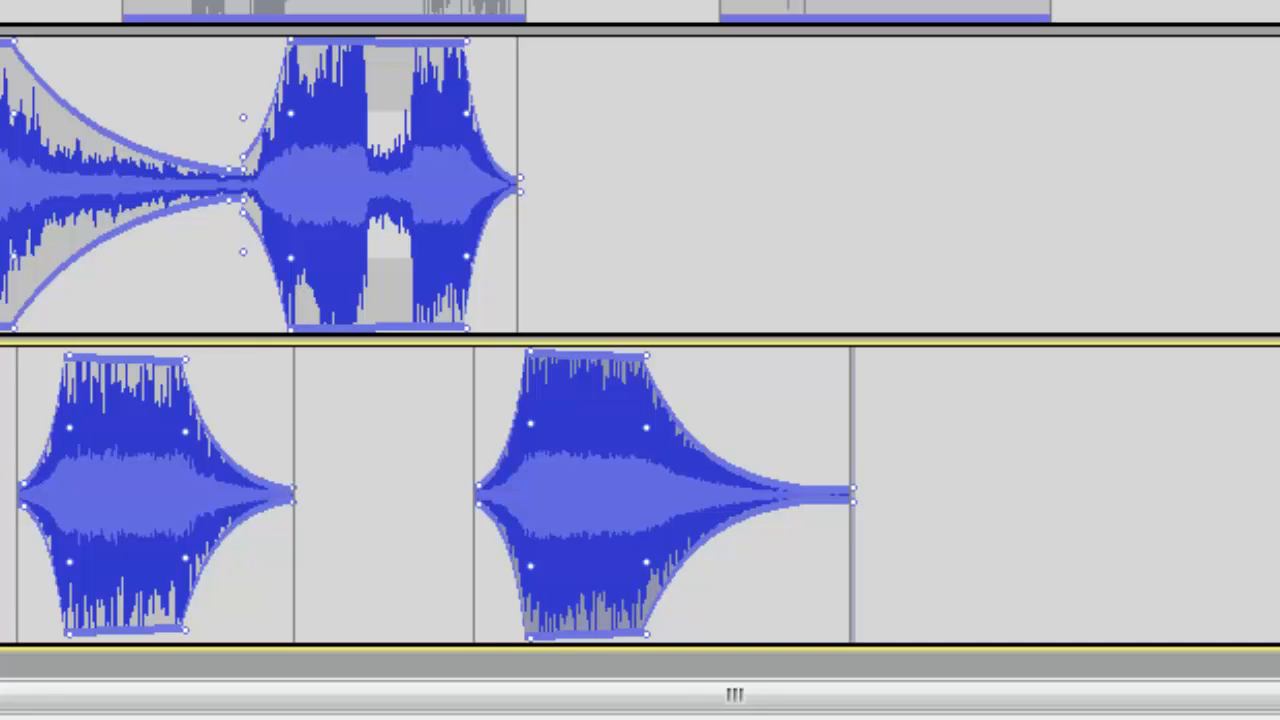
Copy about 1:02.7 to 1:14.0 of the original track and paste it into the first new track at about 22.6 s.
left_click_drag(957, 708, 1279, 708)
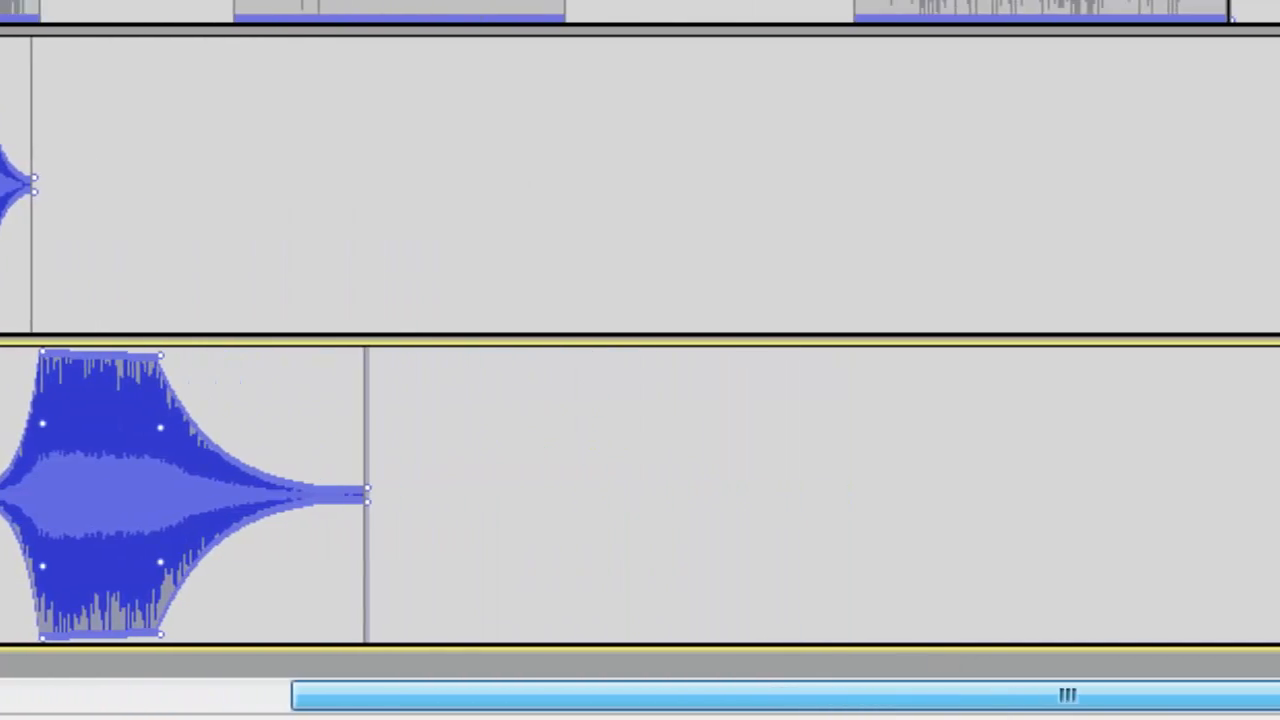
left_click_drag(1203, 697, 1279, 697)
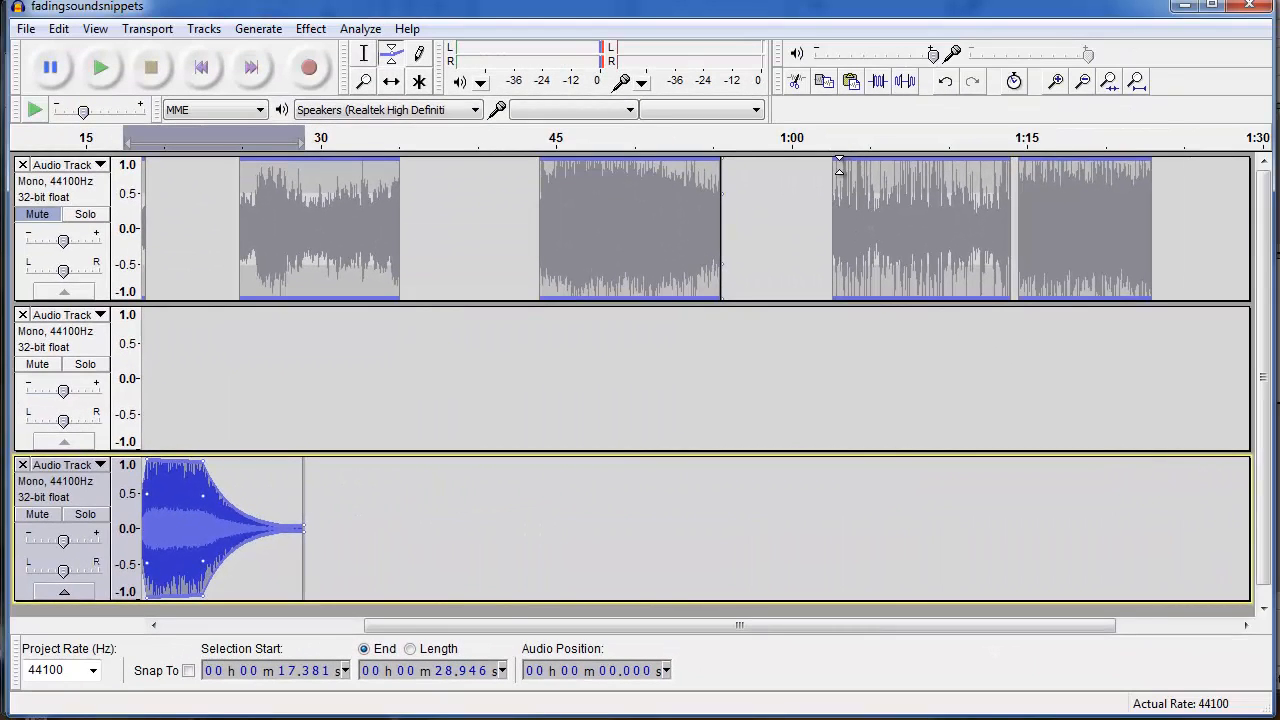
left_click(364, 53)
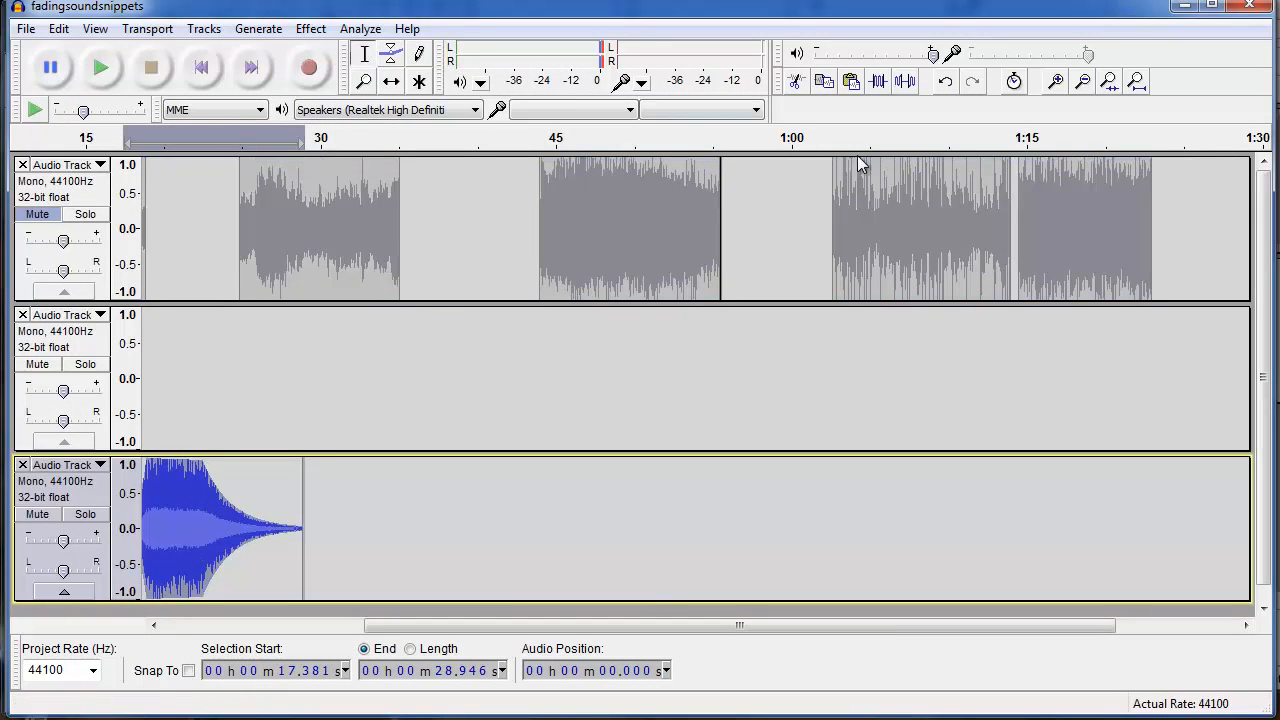
left_click_drag(835, 198, 1008, 224)
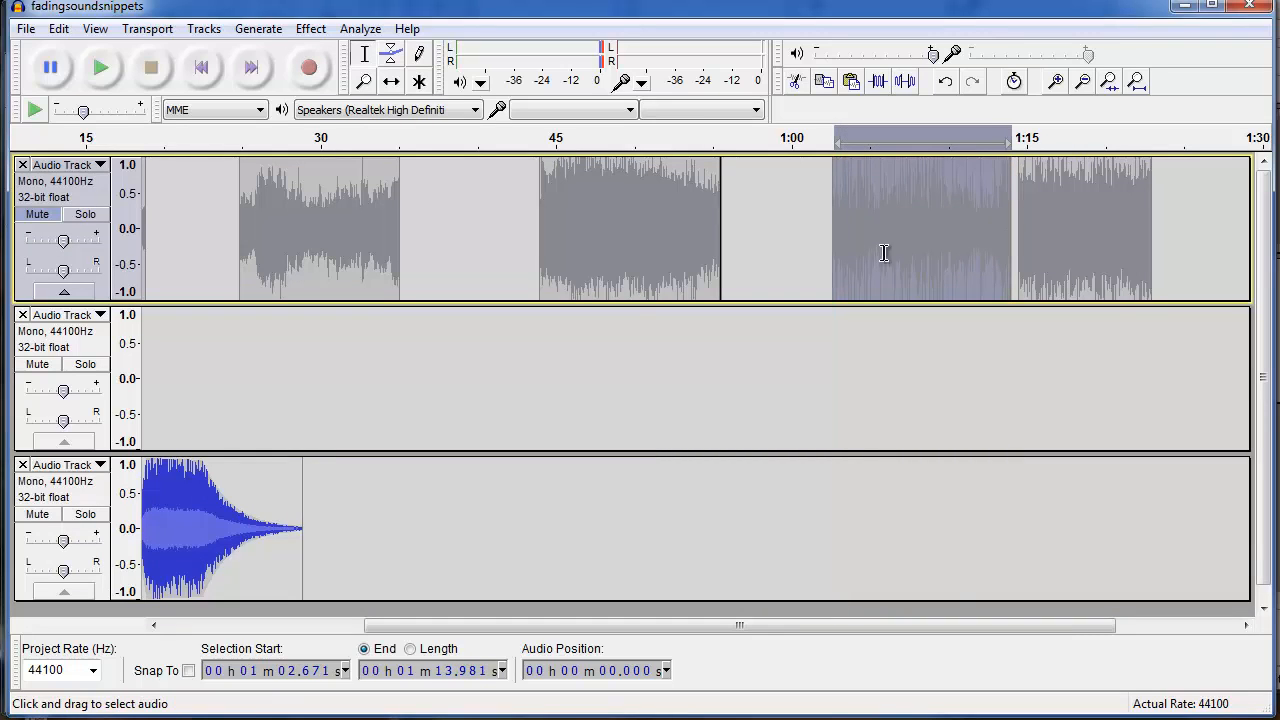
left_click_drag(484, 625, 345, 651)
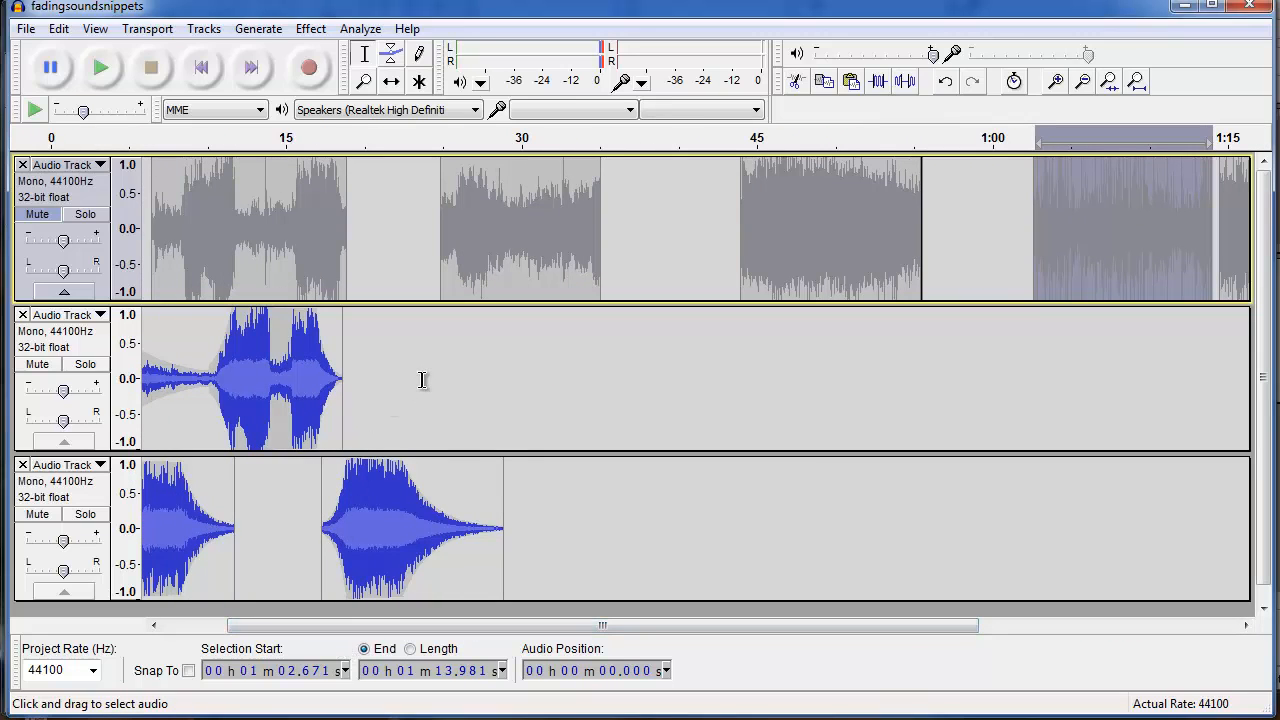
left_click(405, 376)
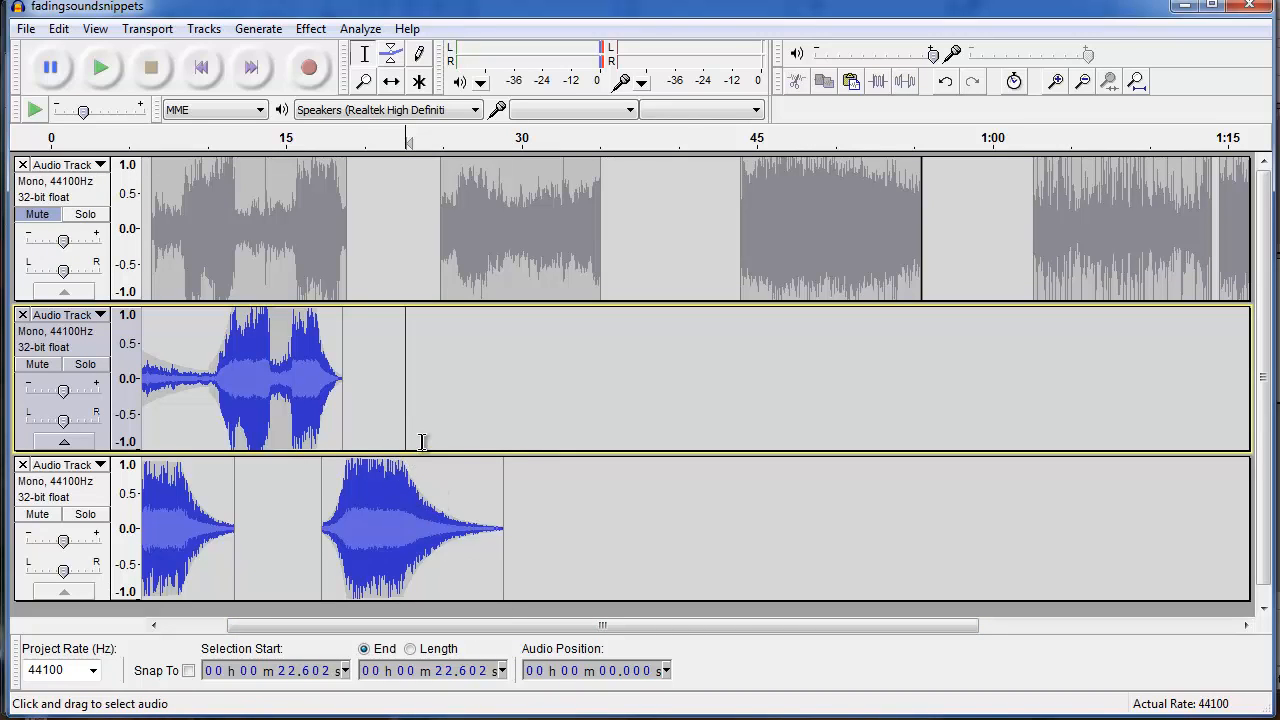
key("ctrl+v")
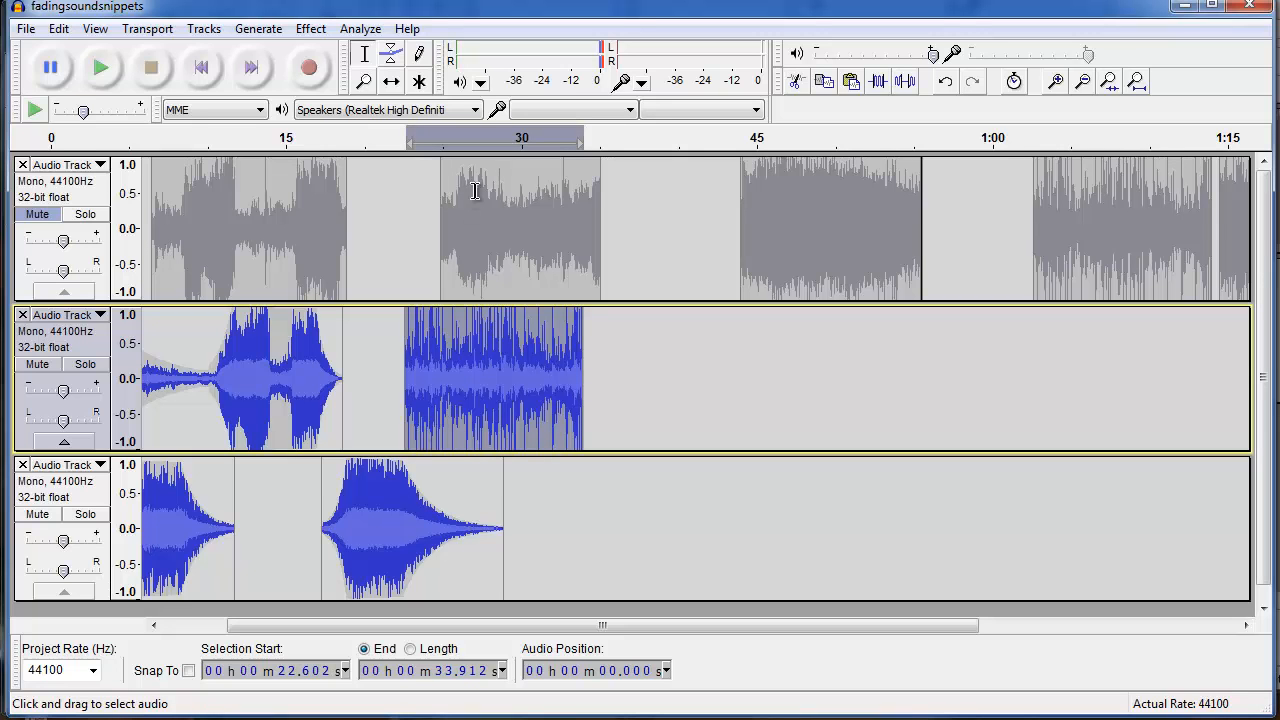
With the Time Shift tool, nudge the newly pasted clip slightly right to start at about 23.0 s.
left_click(391, 81)
left_click_drag(458, 376, 456, 381)
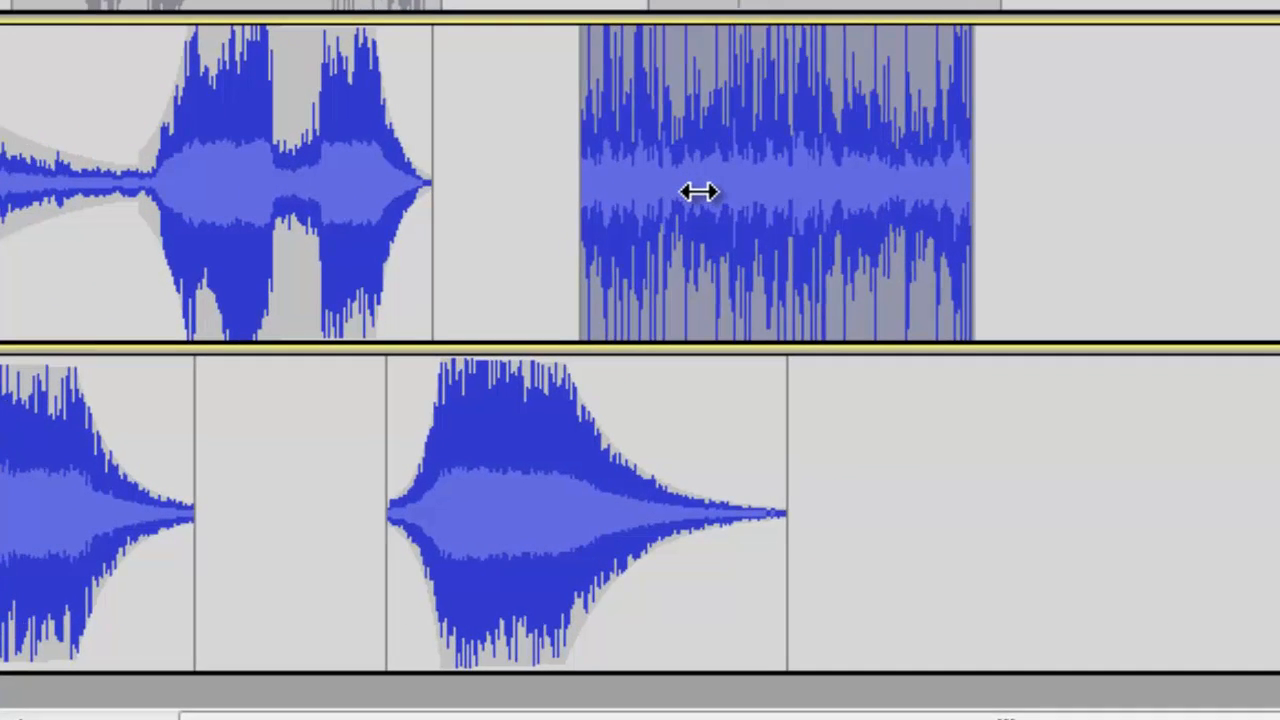
left_click_drag(698, 191, 703, 191)
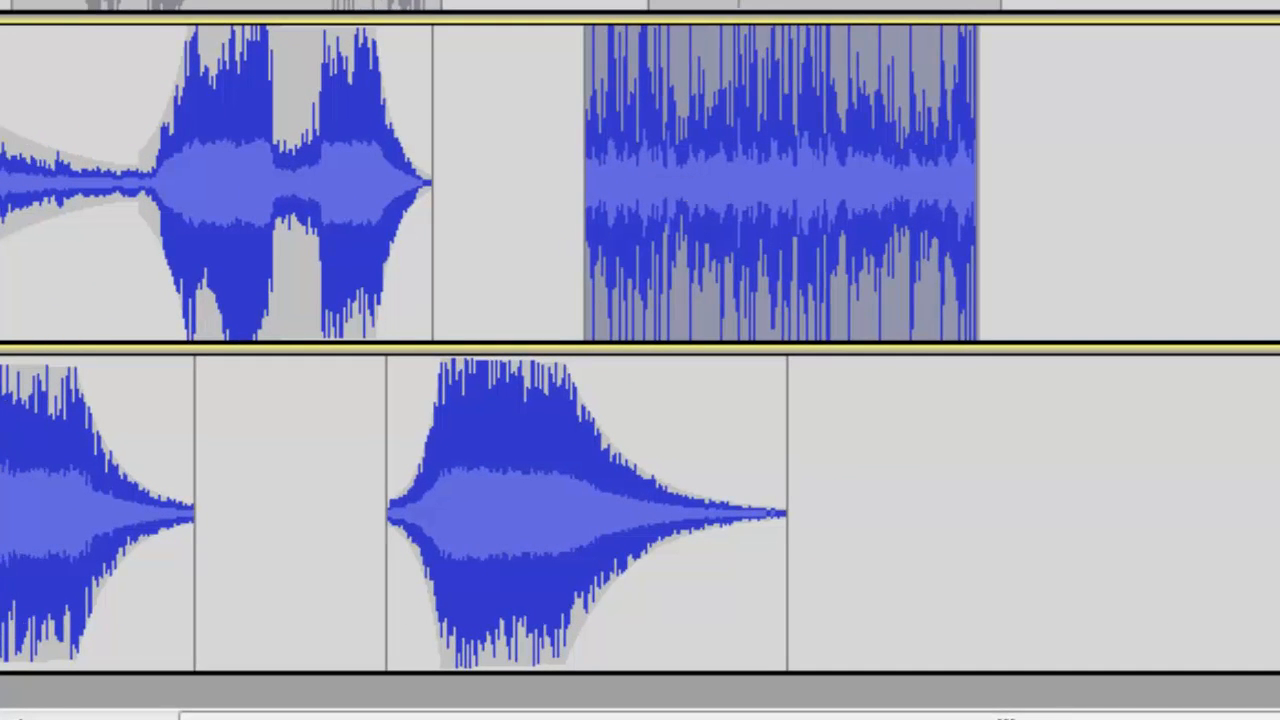
With the Envelope tool, add points across the newly pasted clip and pull its start down into a fade-in.
key("F2")
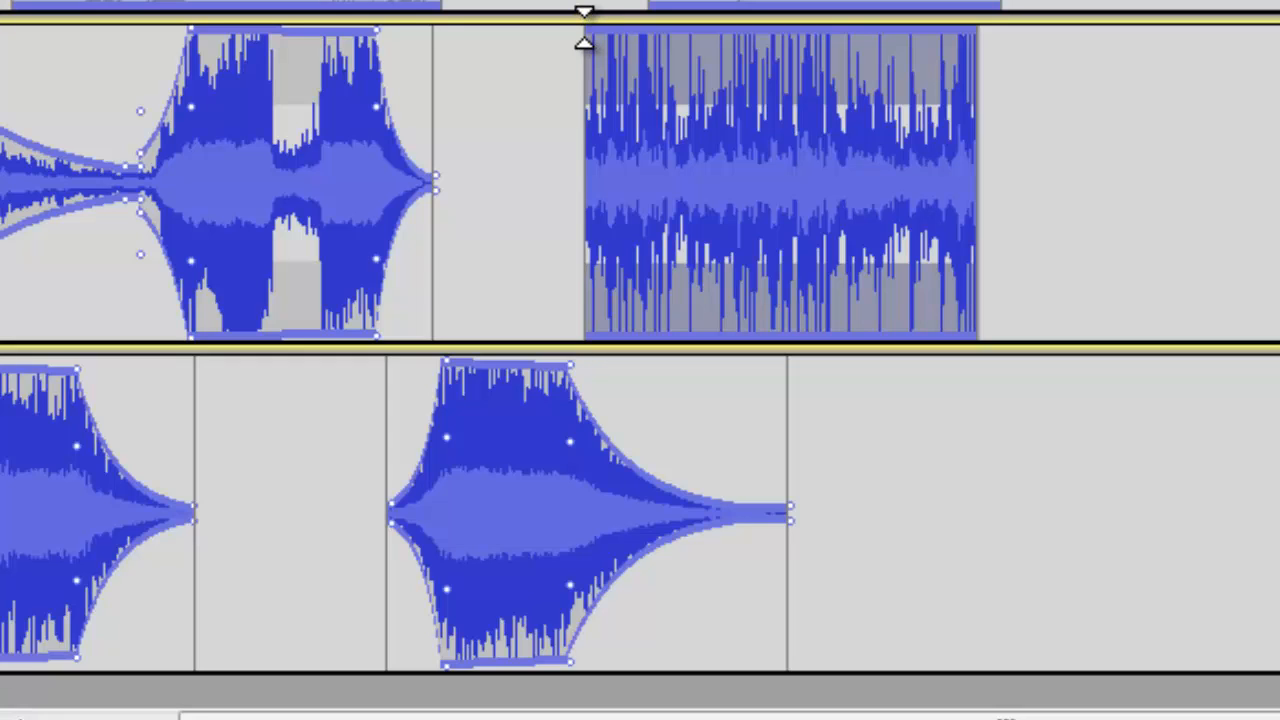
left_click(589, 40)
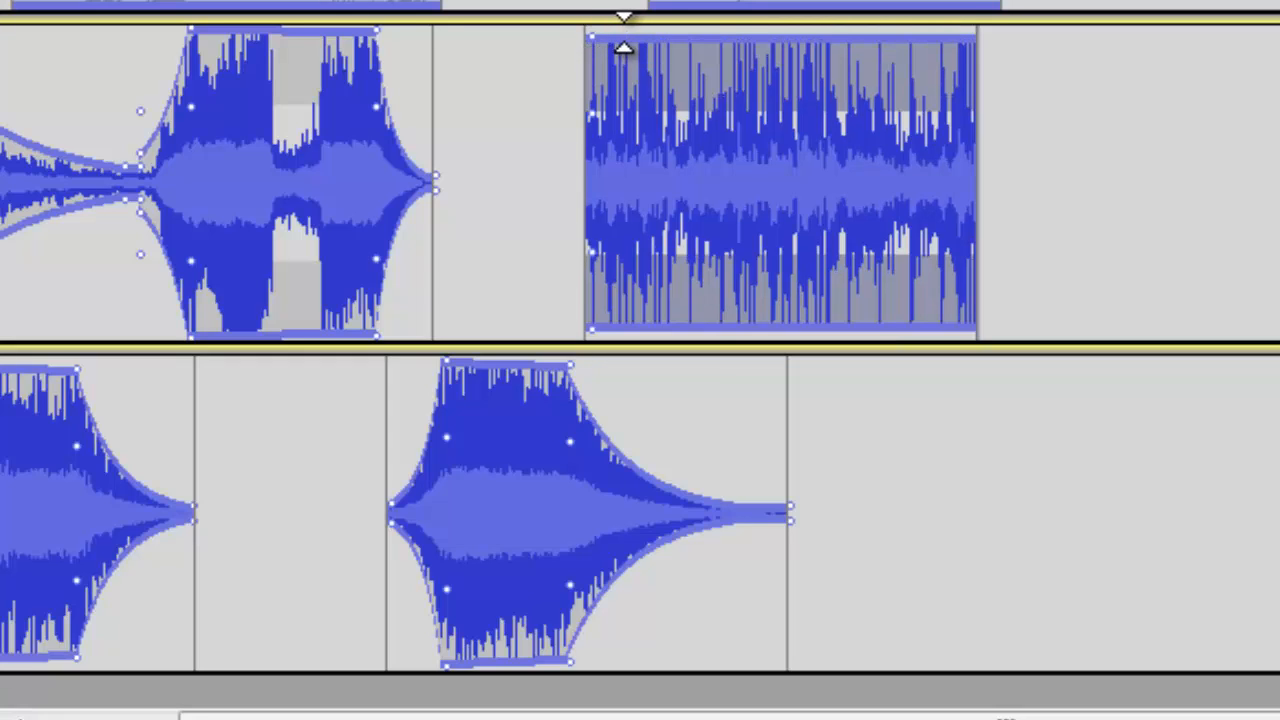
left_click(633, 41)
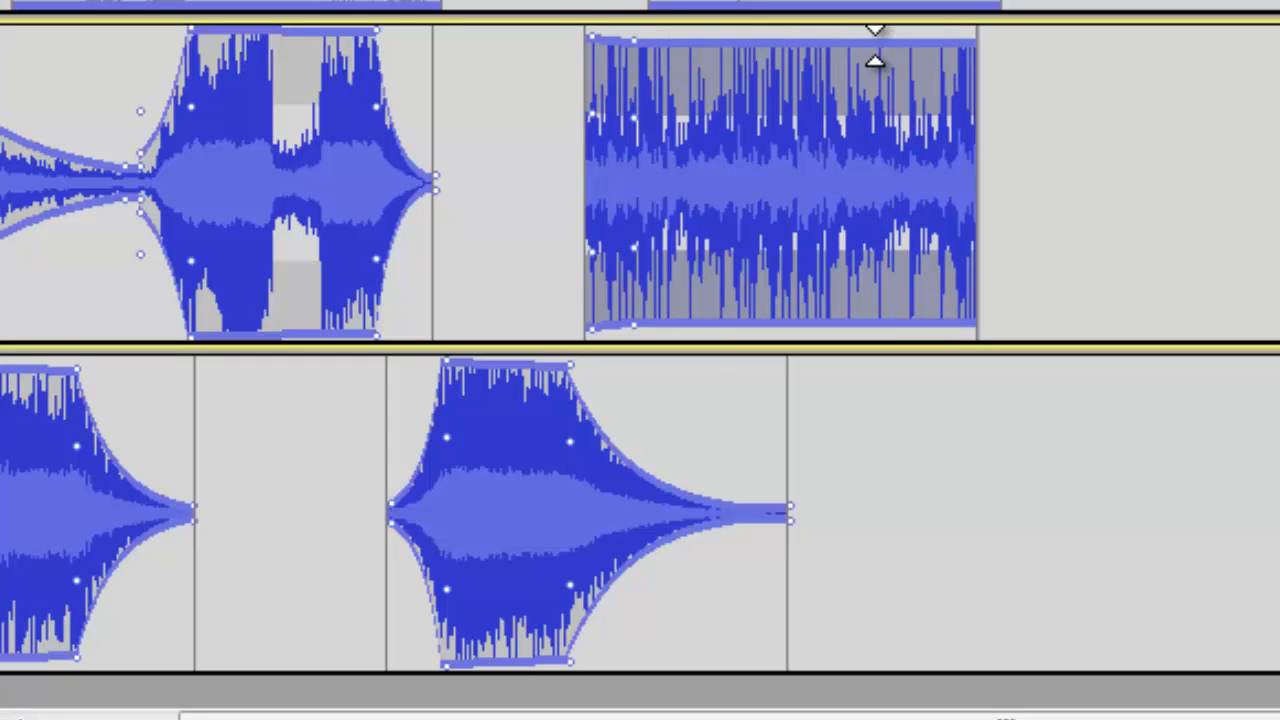
left_click(814, 45)
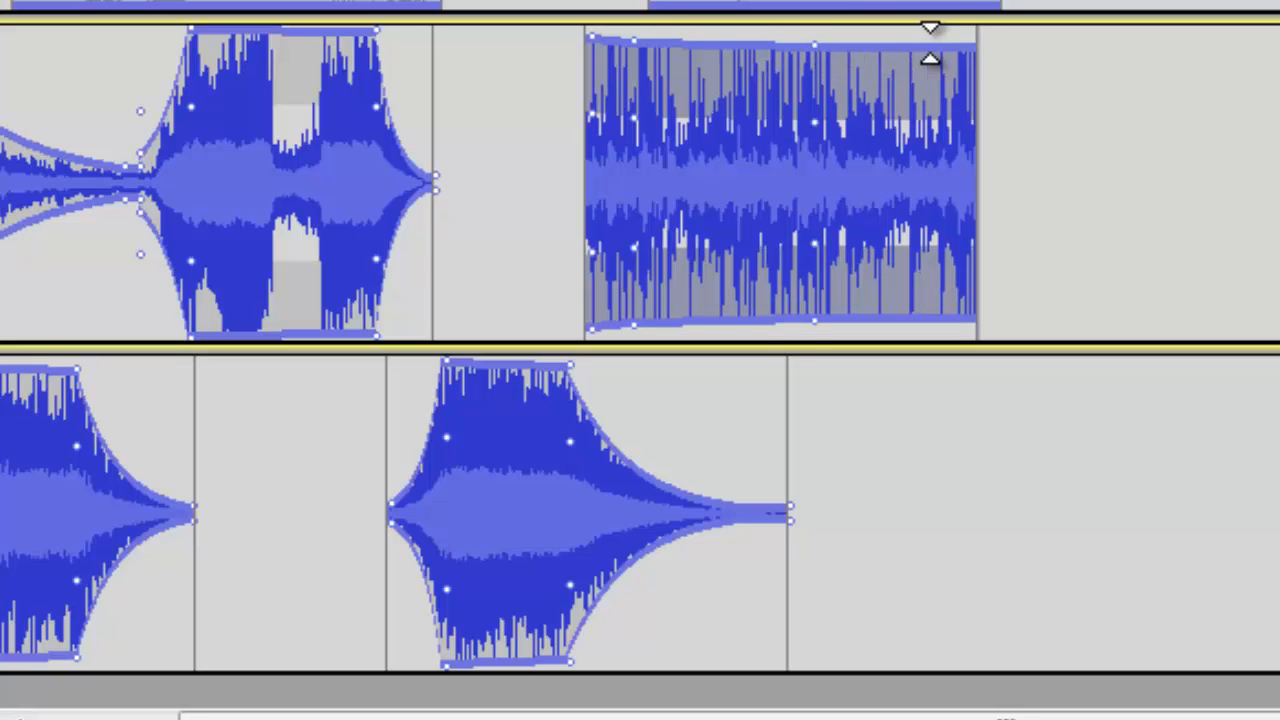
left_click(974, 49)
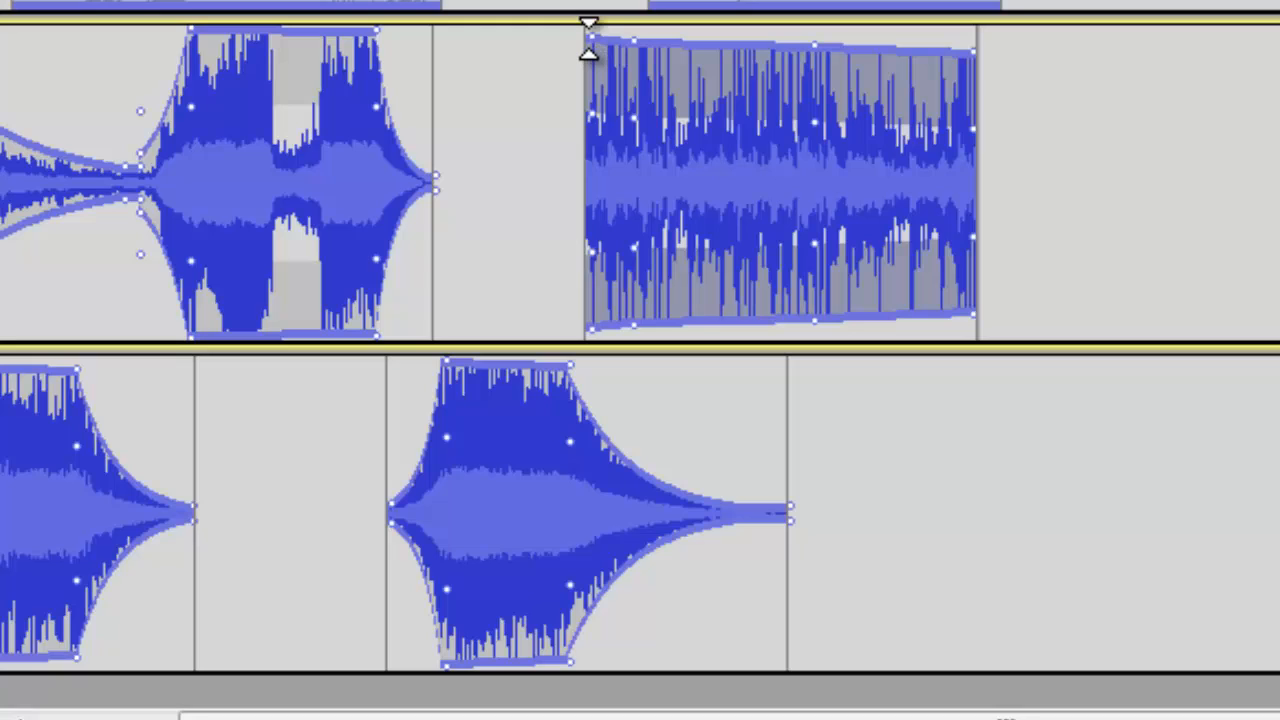
left_click_drag(588, 40, 584, 165)
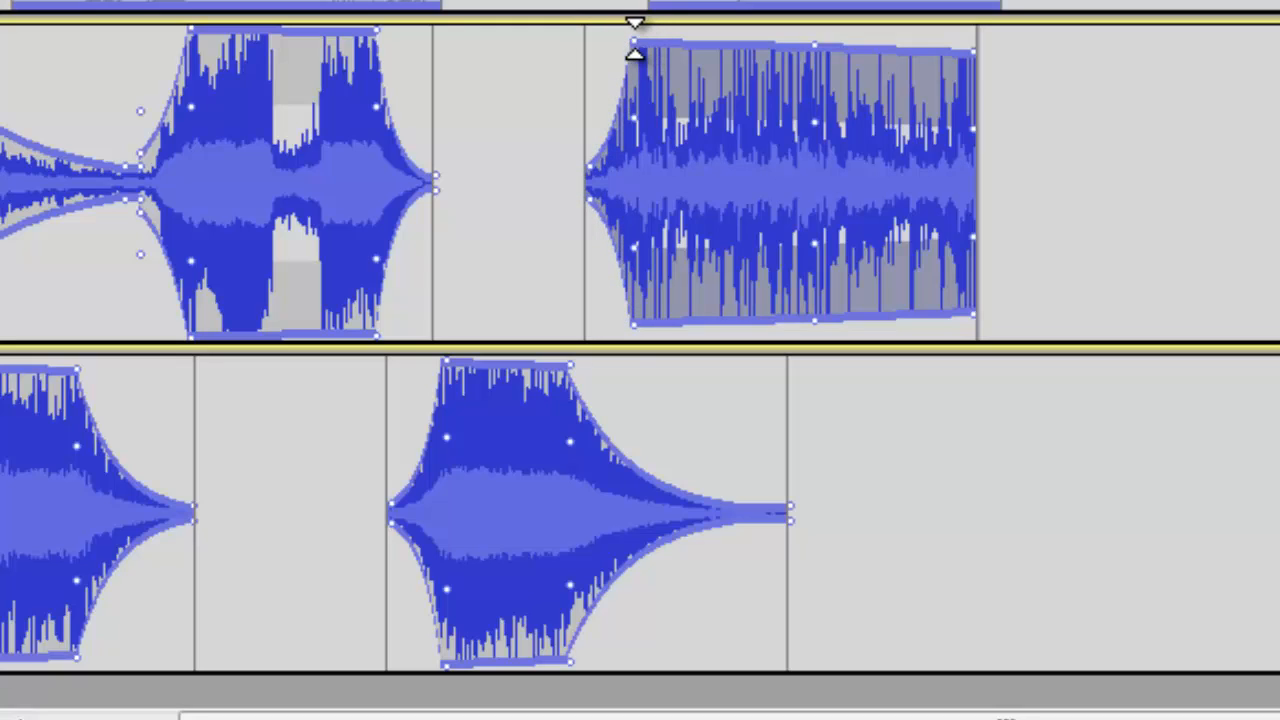
Raise the clip's two middle envelope points to full volume and pull its end down into a fade-out.
left_click_drag(628, 40, 628, 22)
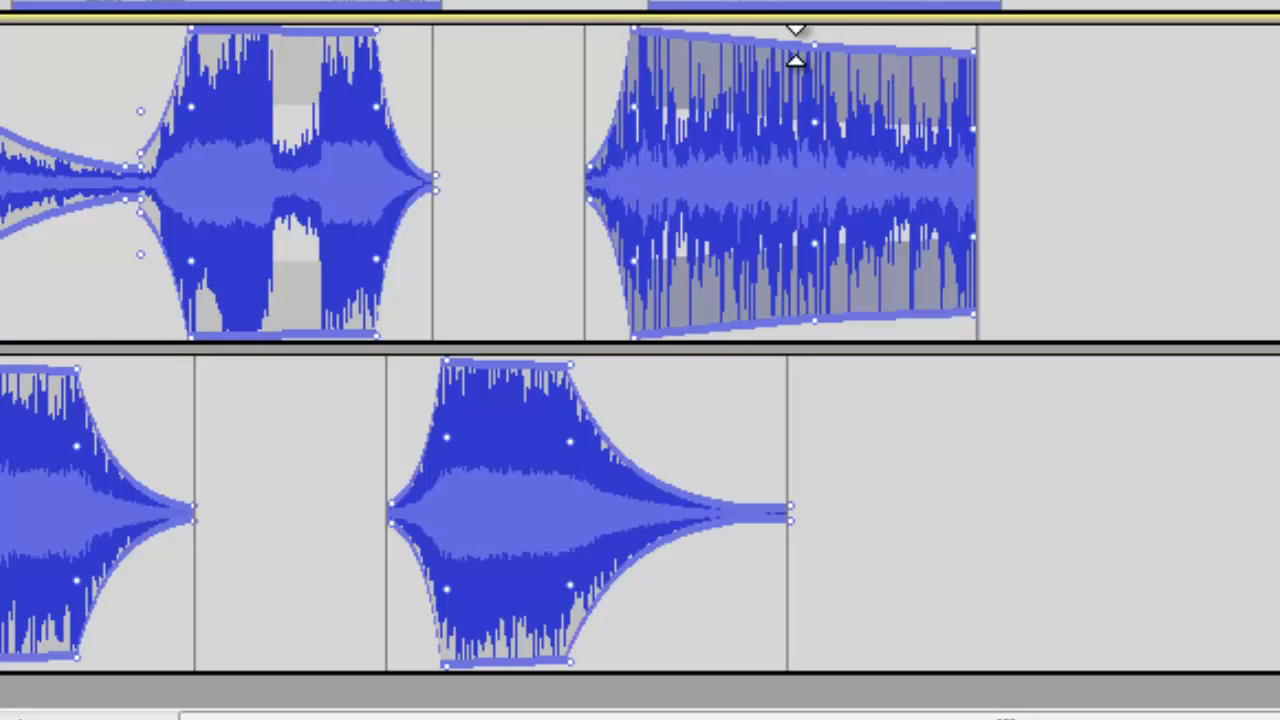
left_click_drag(814, 44, 815, 21)
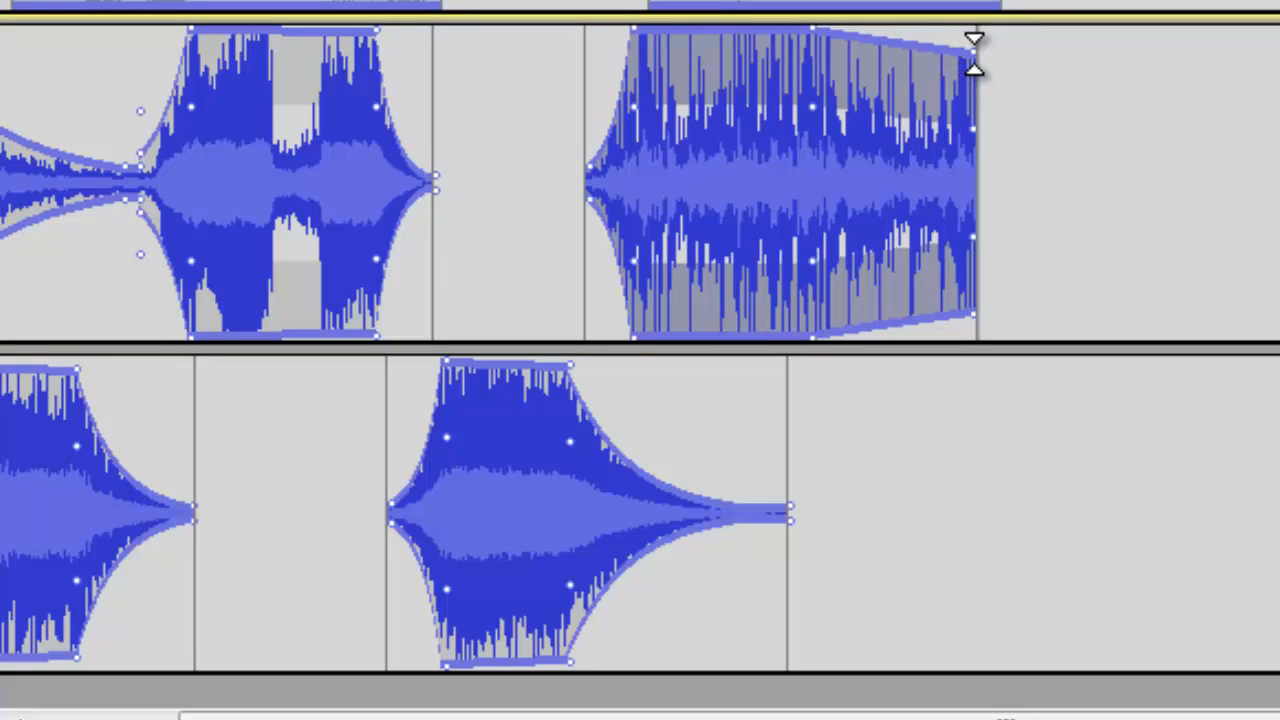
left_click_drag(975, 54, 980, 176)
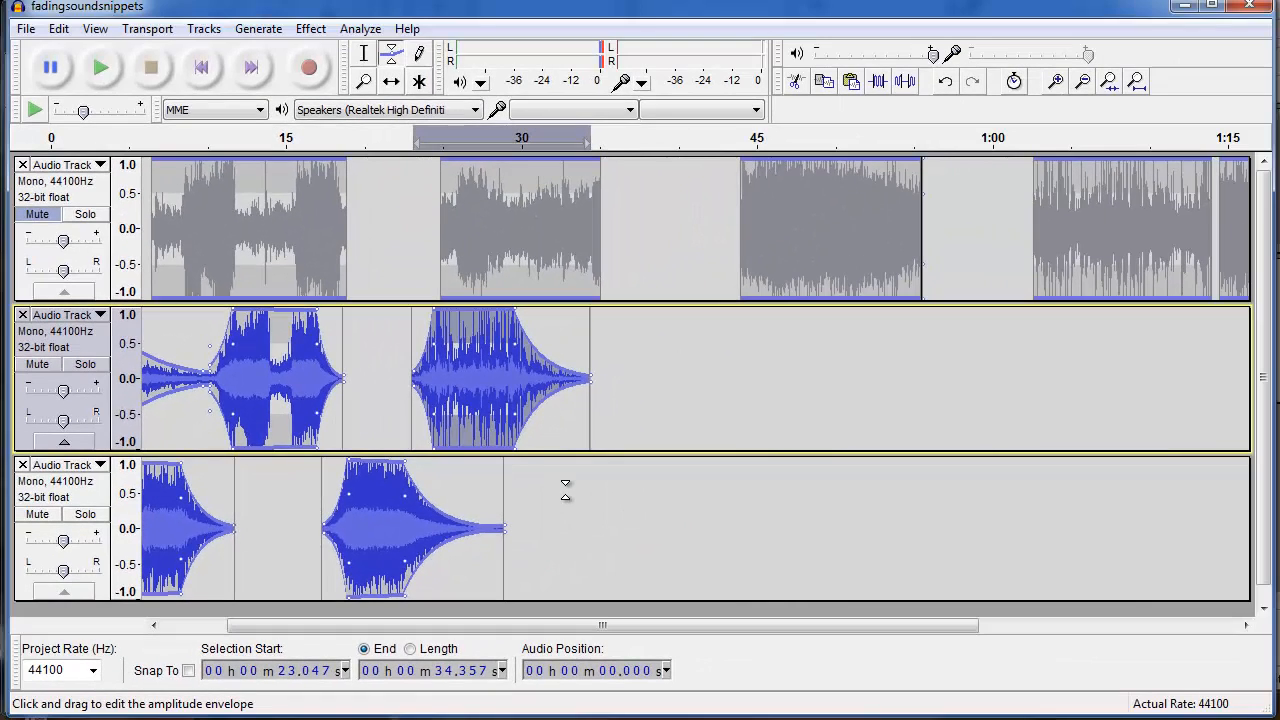
Play the whole project from the beginning, then stop playback.
key("Home")
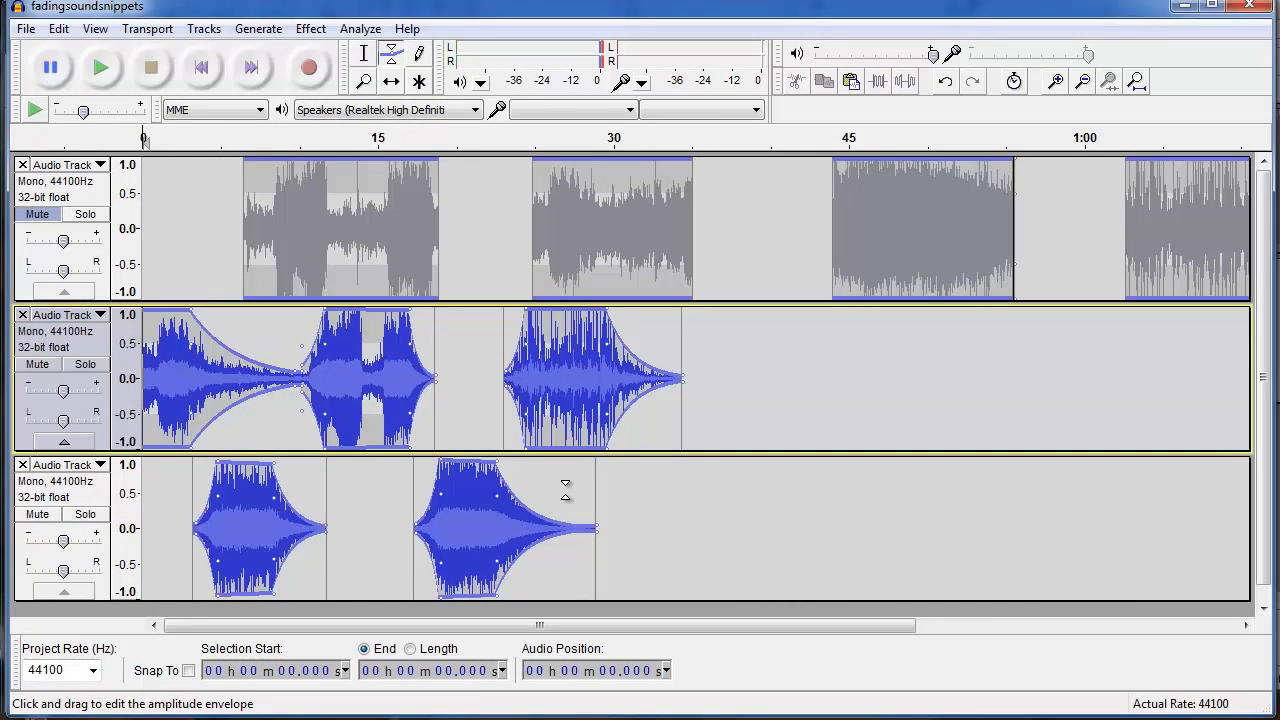
key("space")
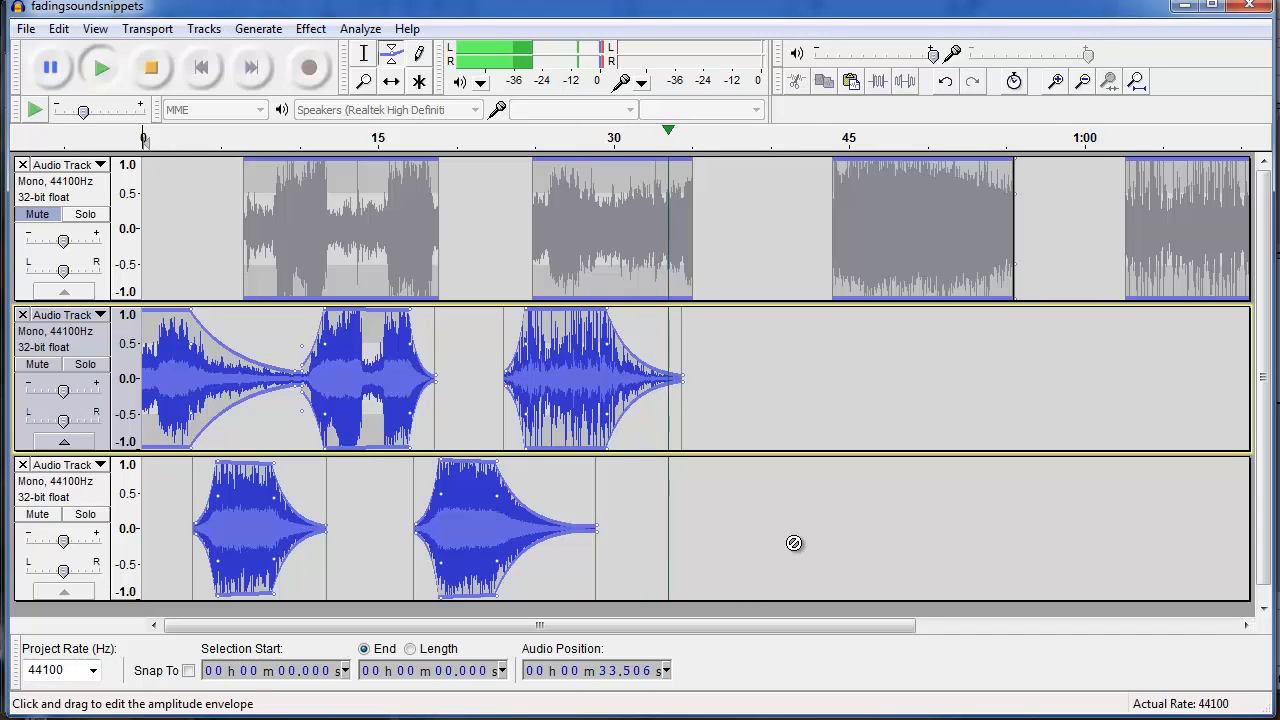
key("space")
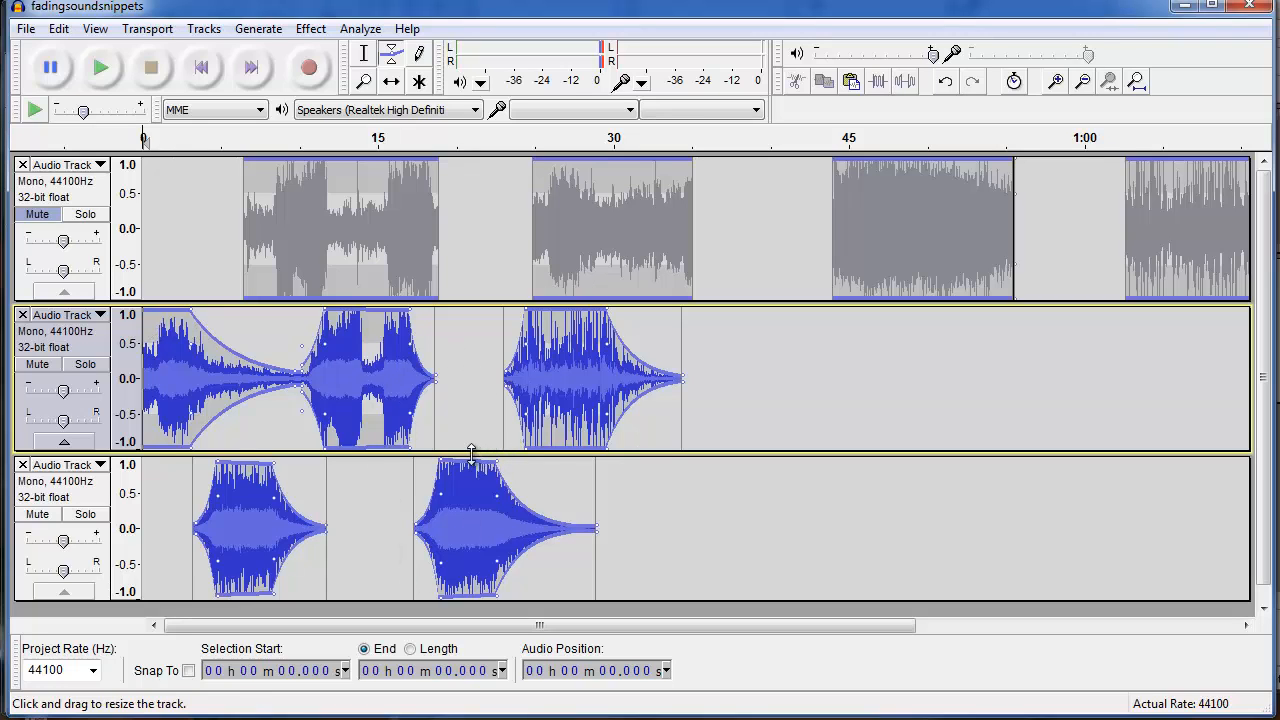
Open the export dialog to save the project as an MP3 file.
left_click(25, 29)
left_click(50, 304)
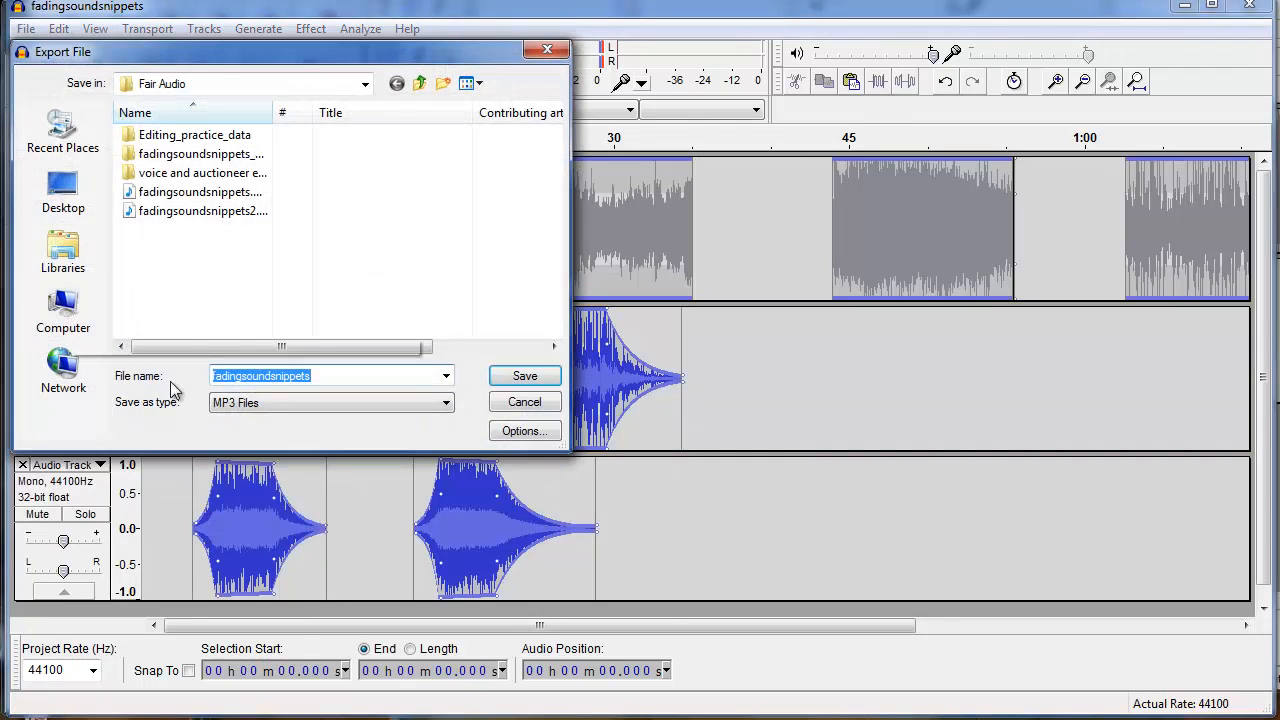